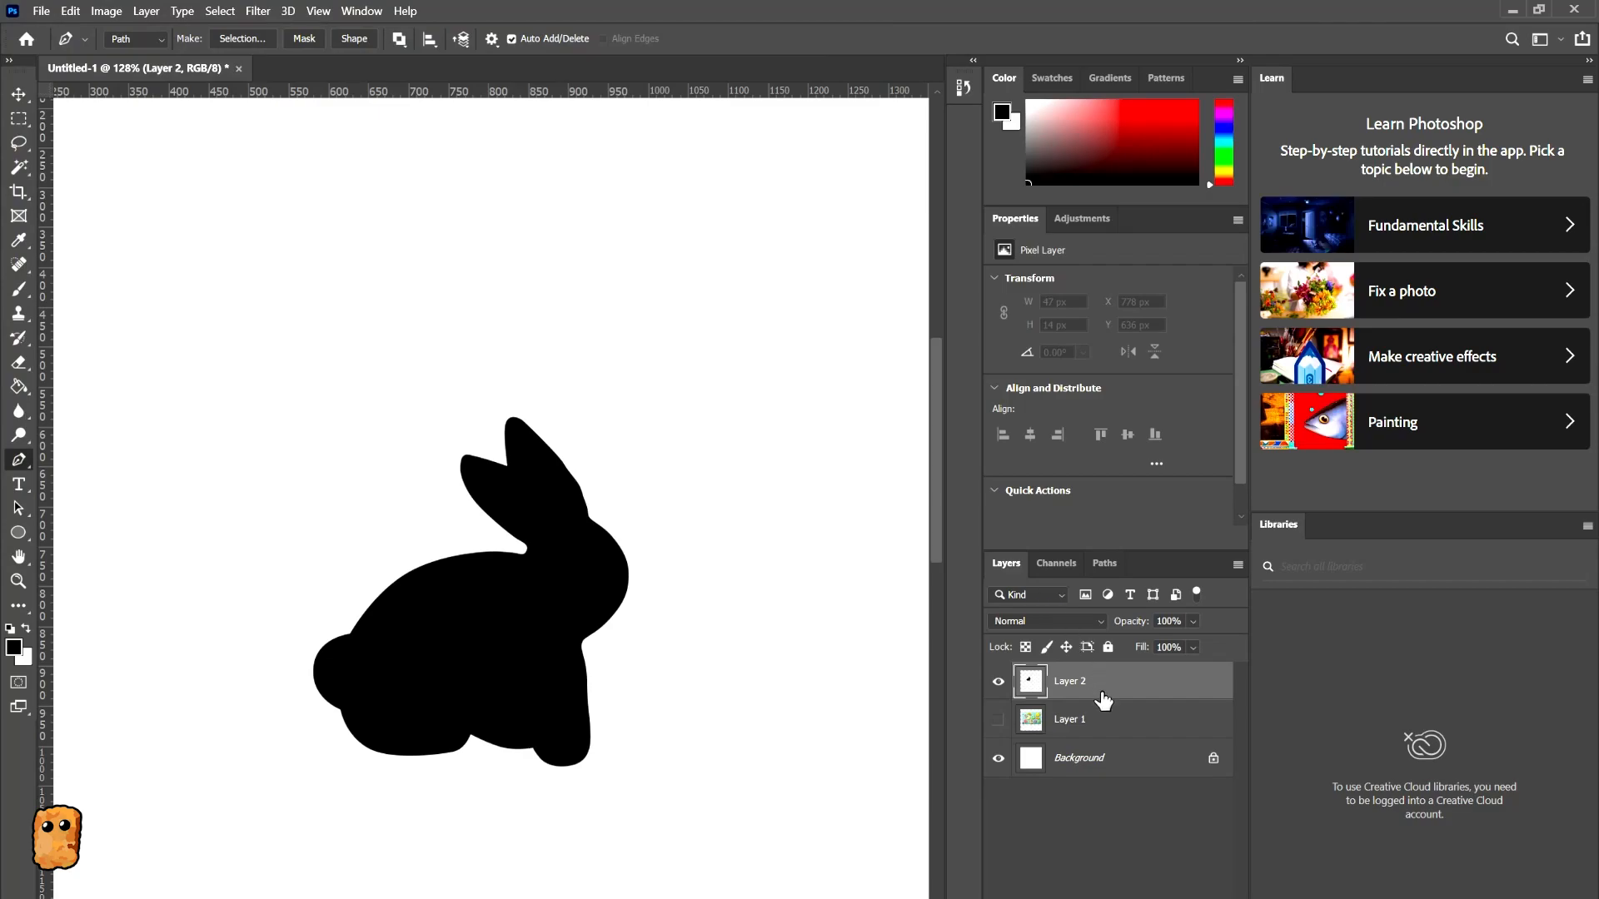
# - In Tinkercad, choose to create a personal account and view the full list of 3D designs
pyautogui.doubleClick(1102, 696)
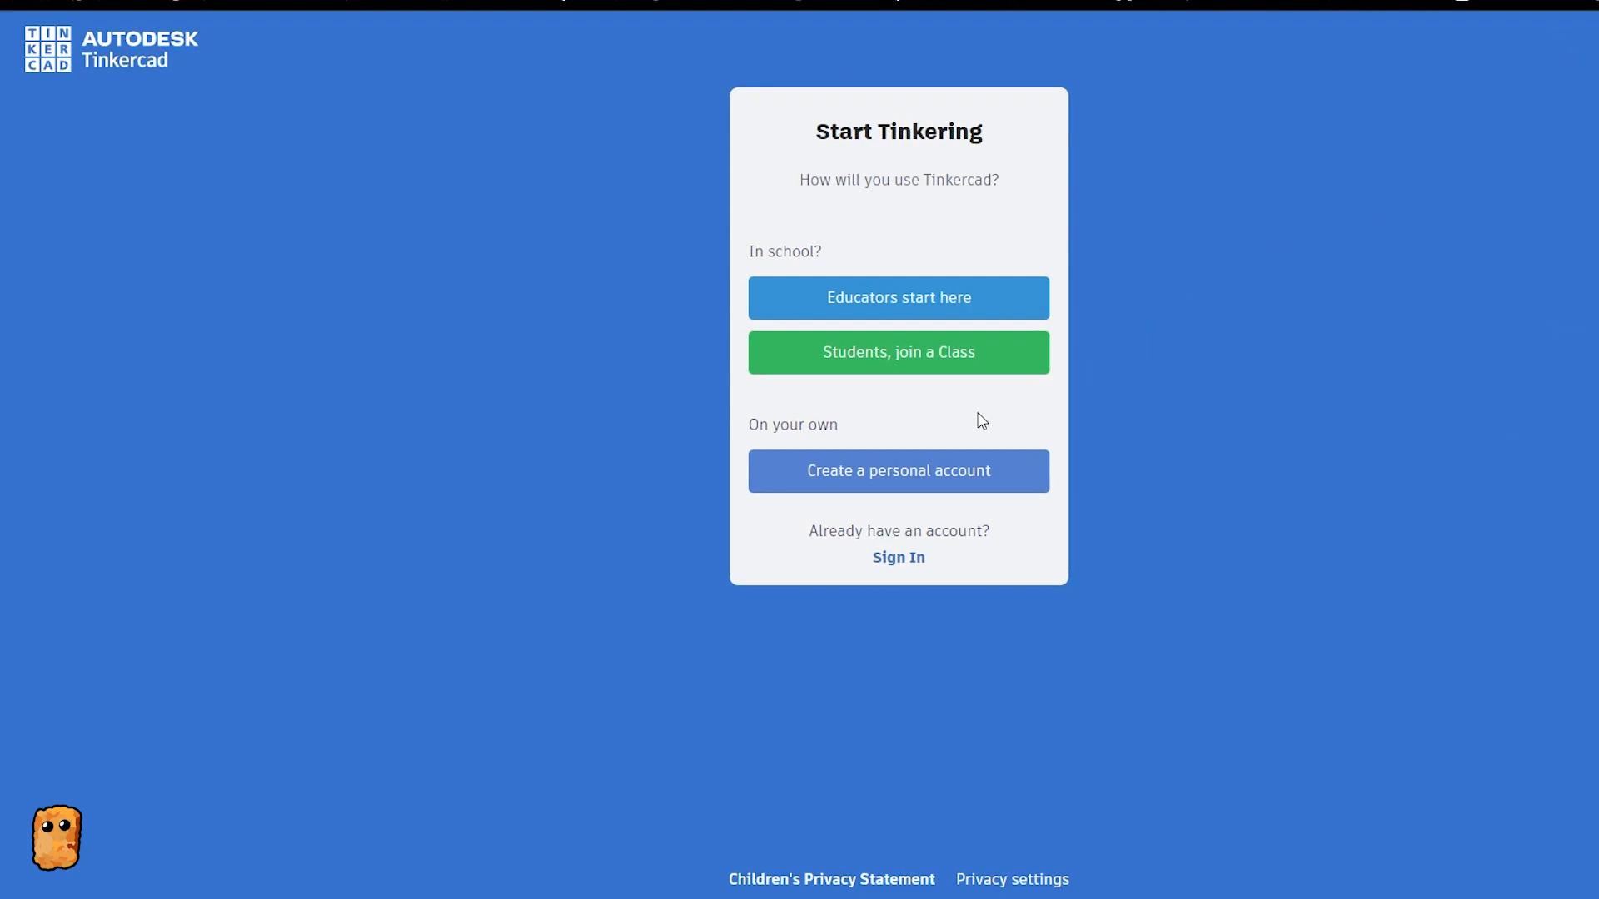
pyautogui.click(958, 477)
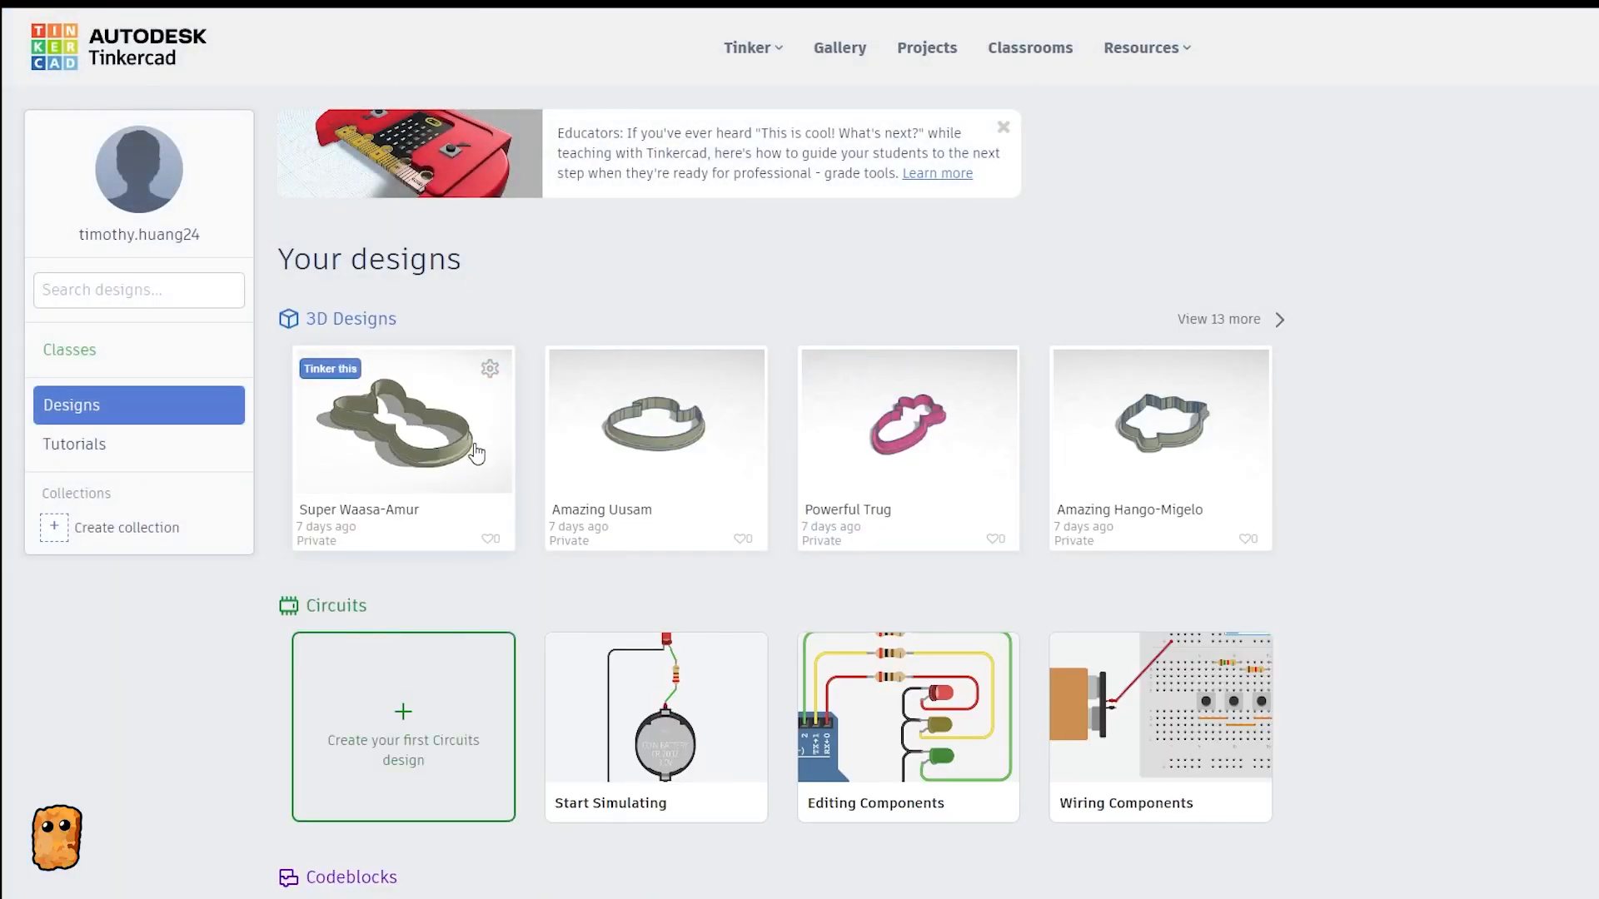
pyautogui.click(1280, 319)
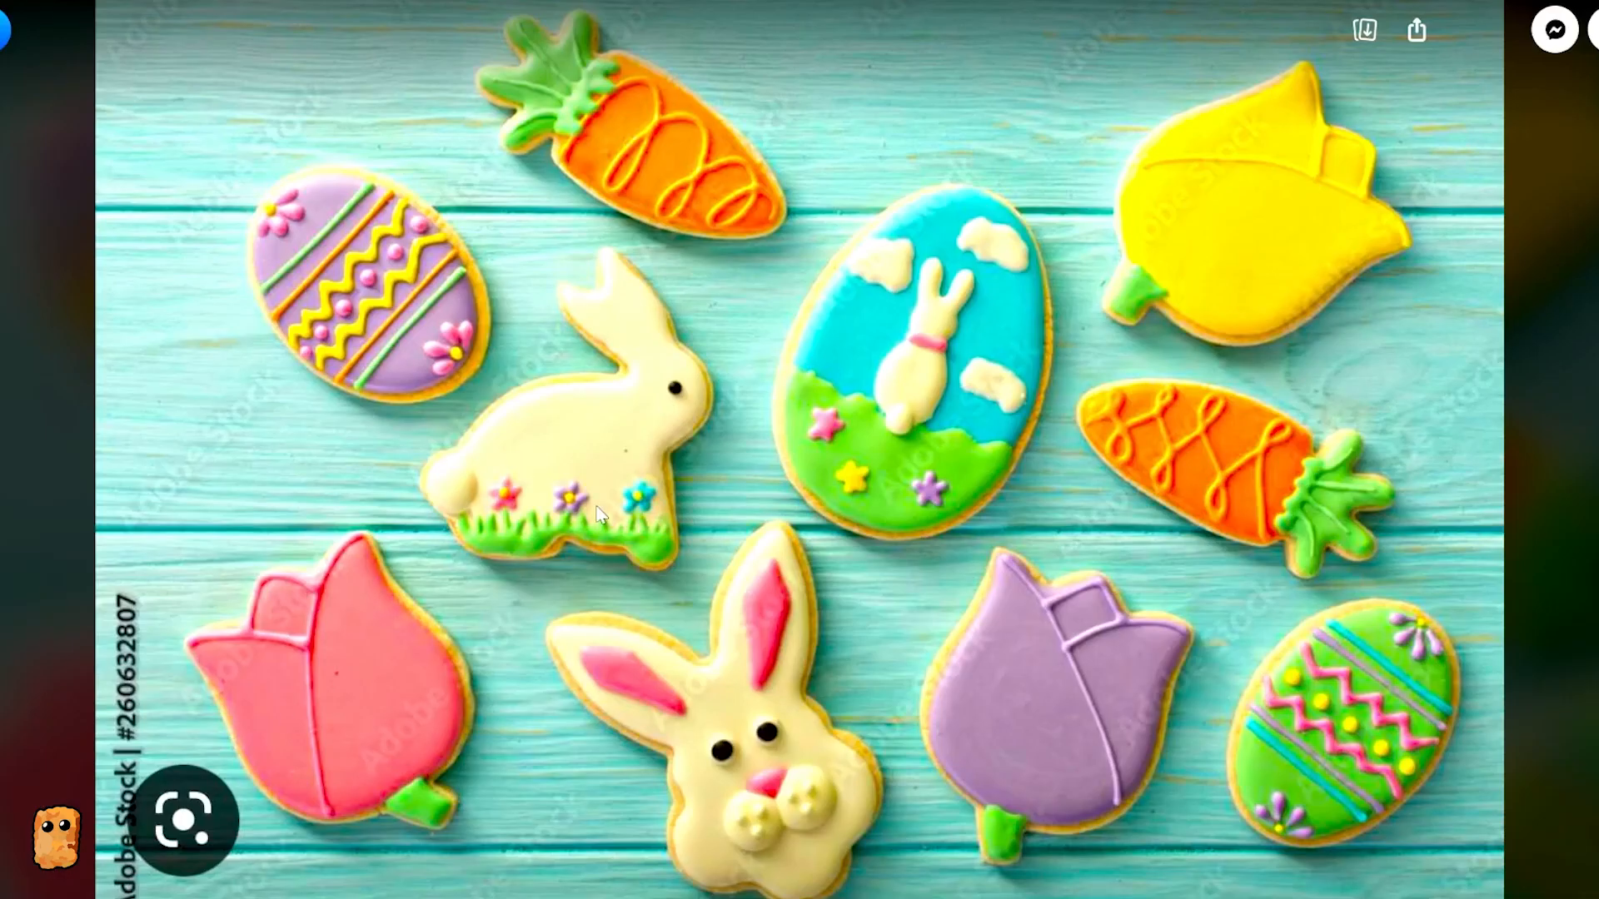
# - Copy the Easter cookie picture from the browser, paste it into the blank Photoshop document and move it toward the canvas's upper left
pyautogui.rightClick(601, 515)
pyautogui.click(687, 583)
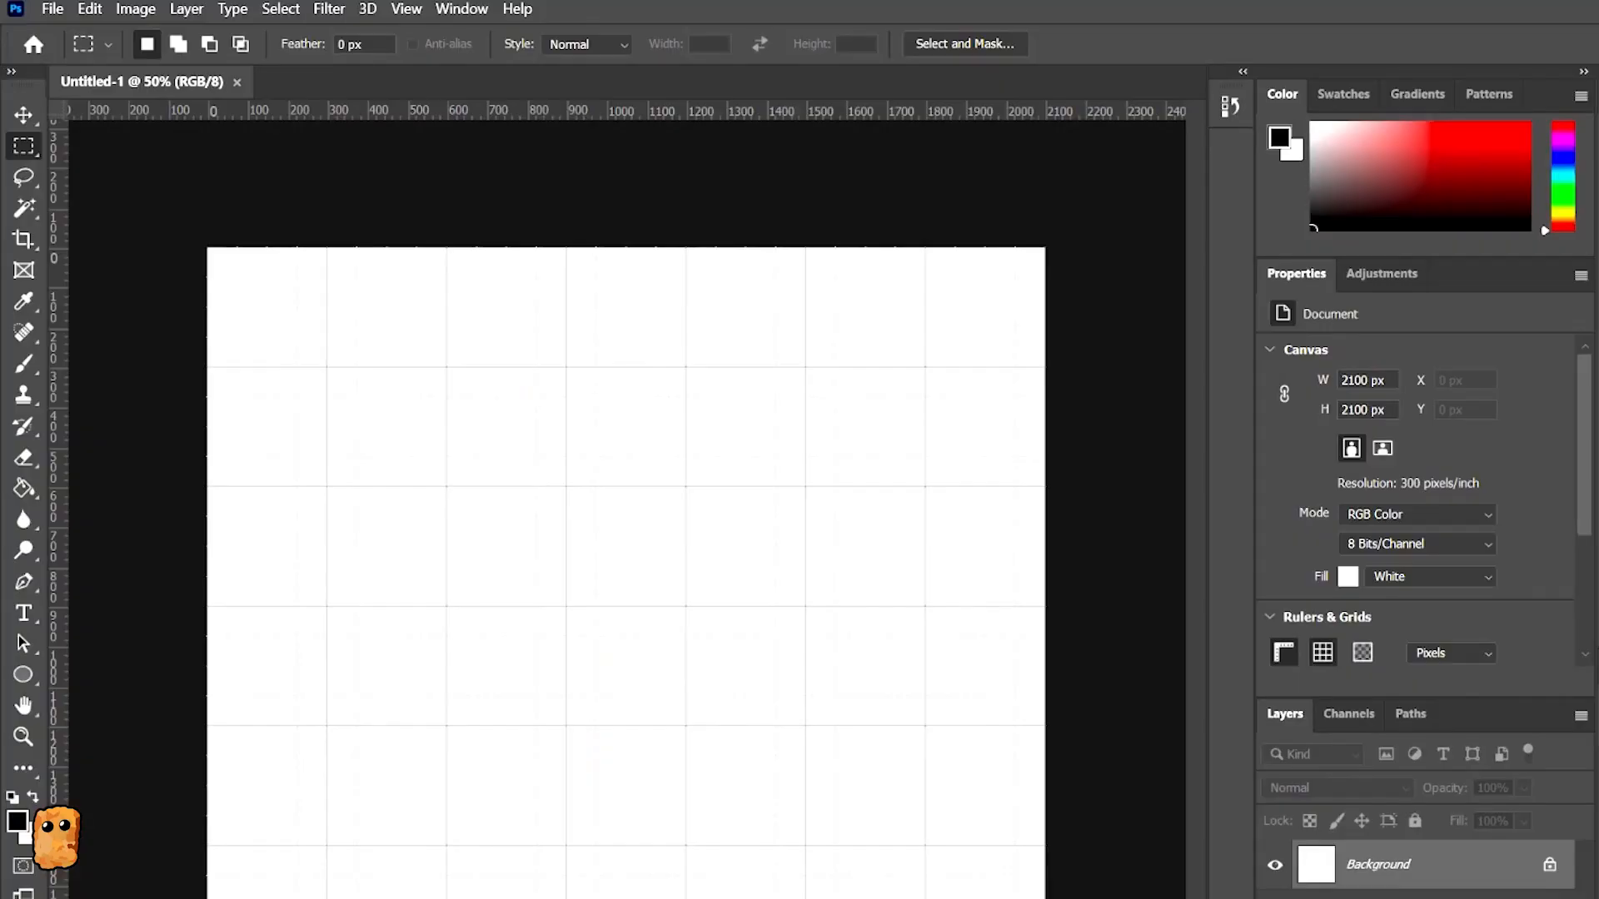
pyautogui.hotkey('ctrl', 'v')
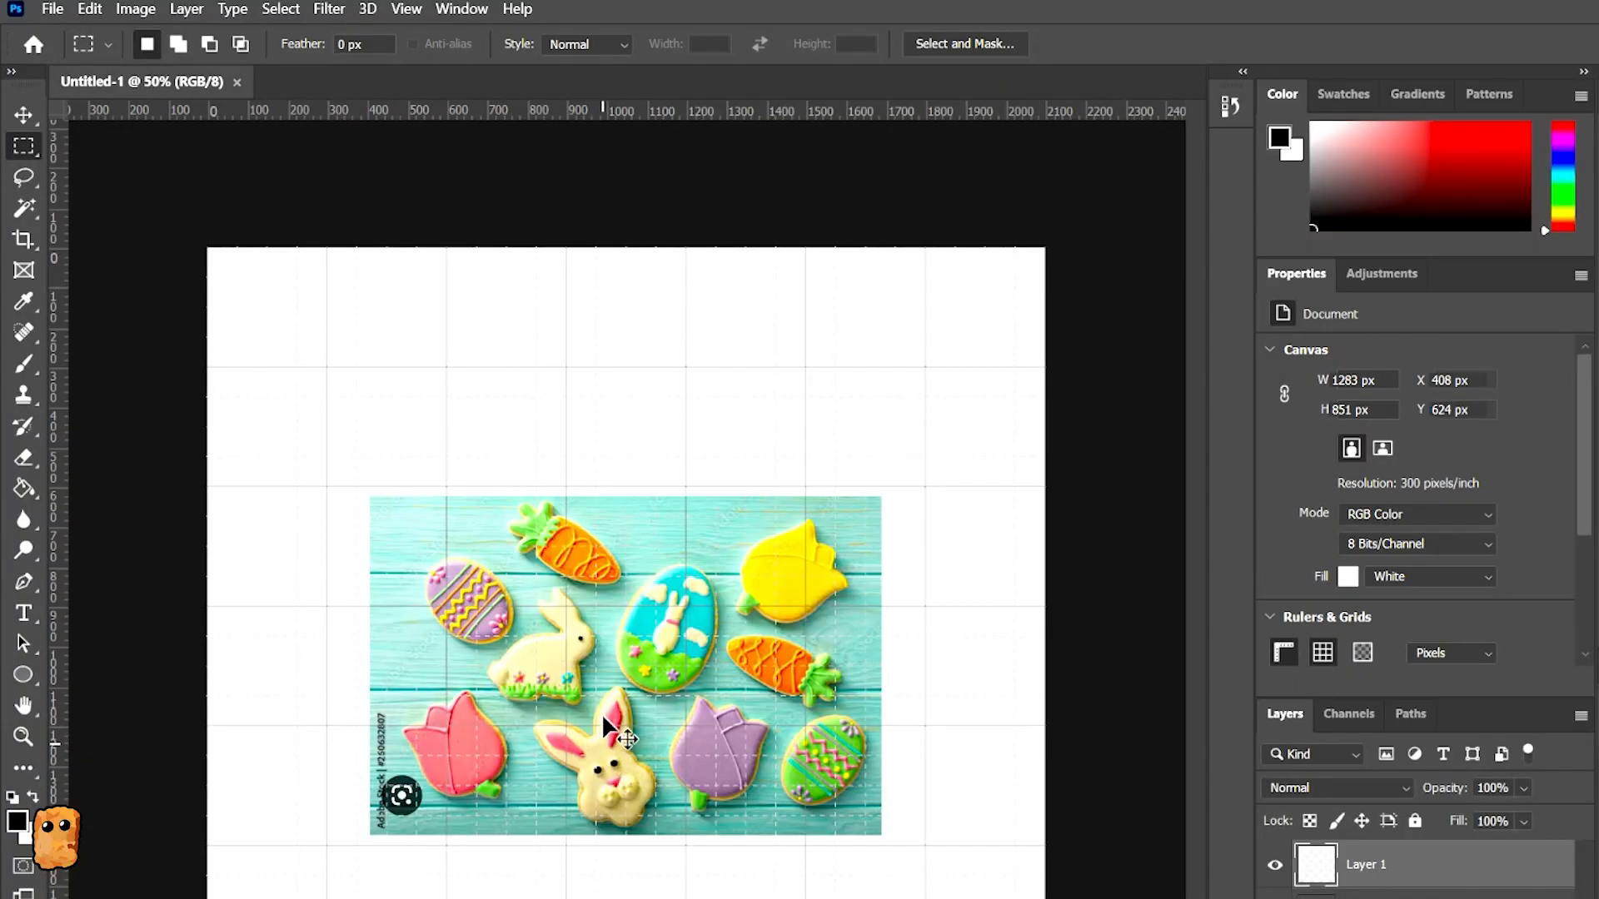
pyautogui.keyDown('ctrl'); pyautogui.moveTo(653, 666); pyautogui.dragTo(545, 511); pyautogui.keyUp('ctrl')
# - Hide the grid and other extras, and scale the pasted cookie picture proportionally to 147.82%
pyautogui.hotkey('ctrl', 't')
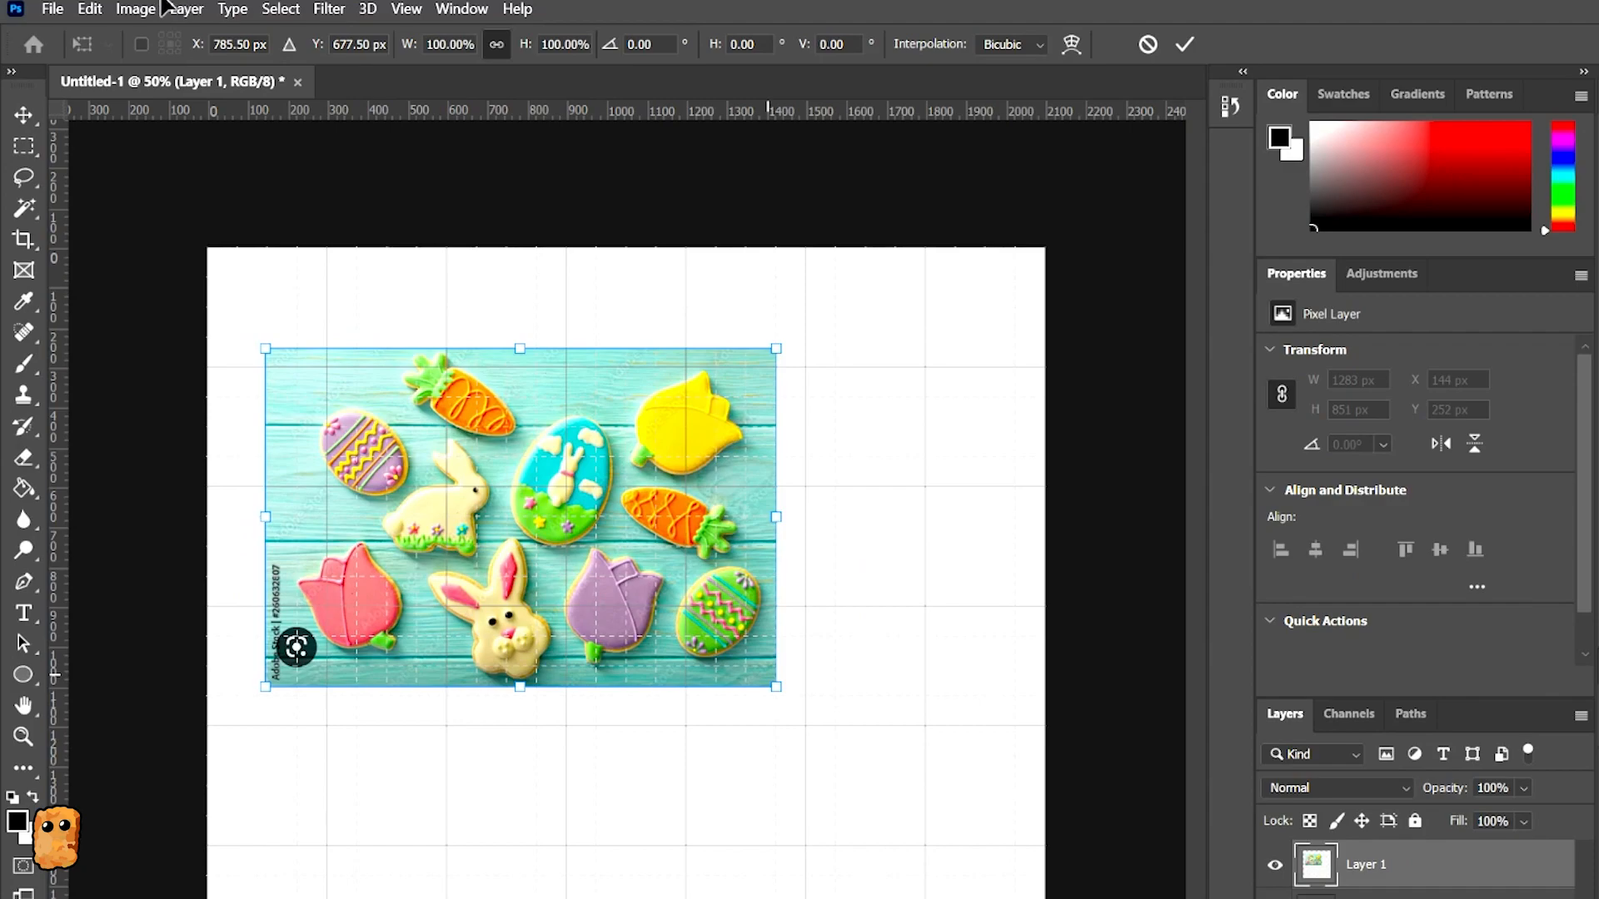
pyautogui.click(407, 8)
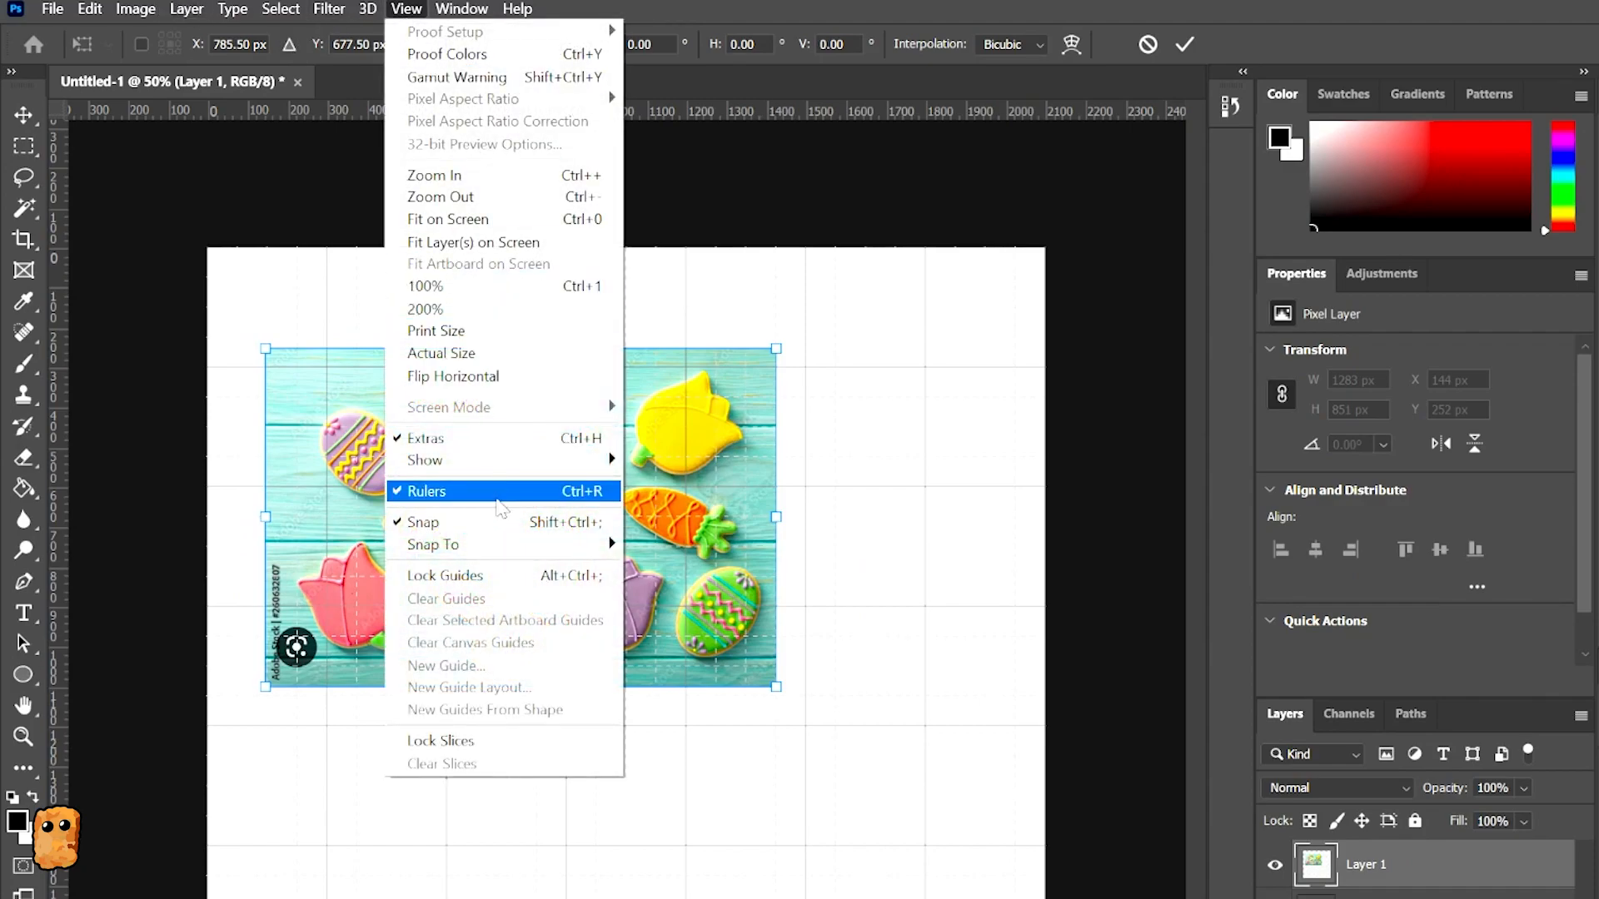
pyautogui.click(510, 441)
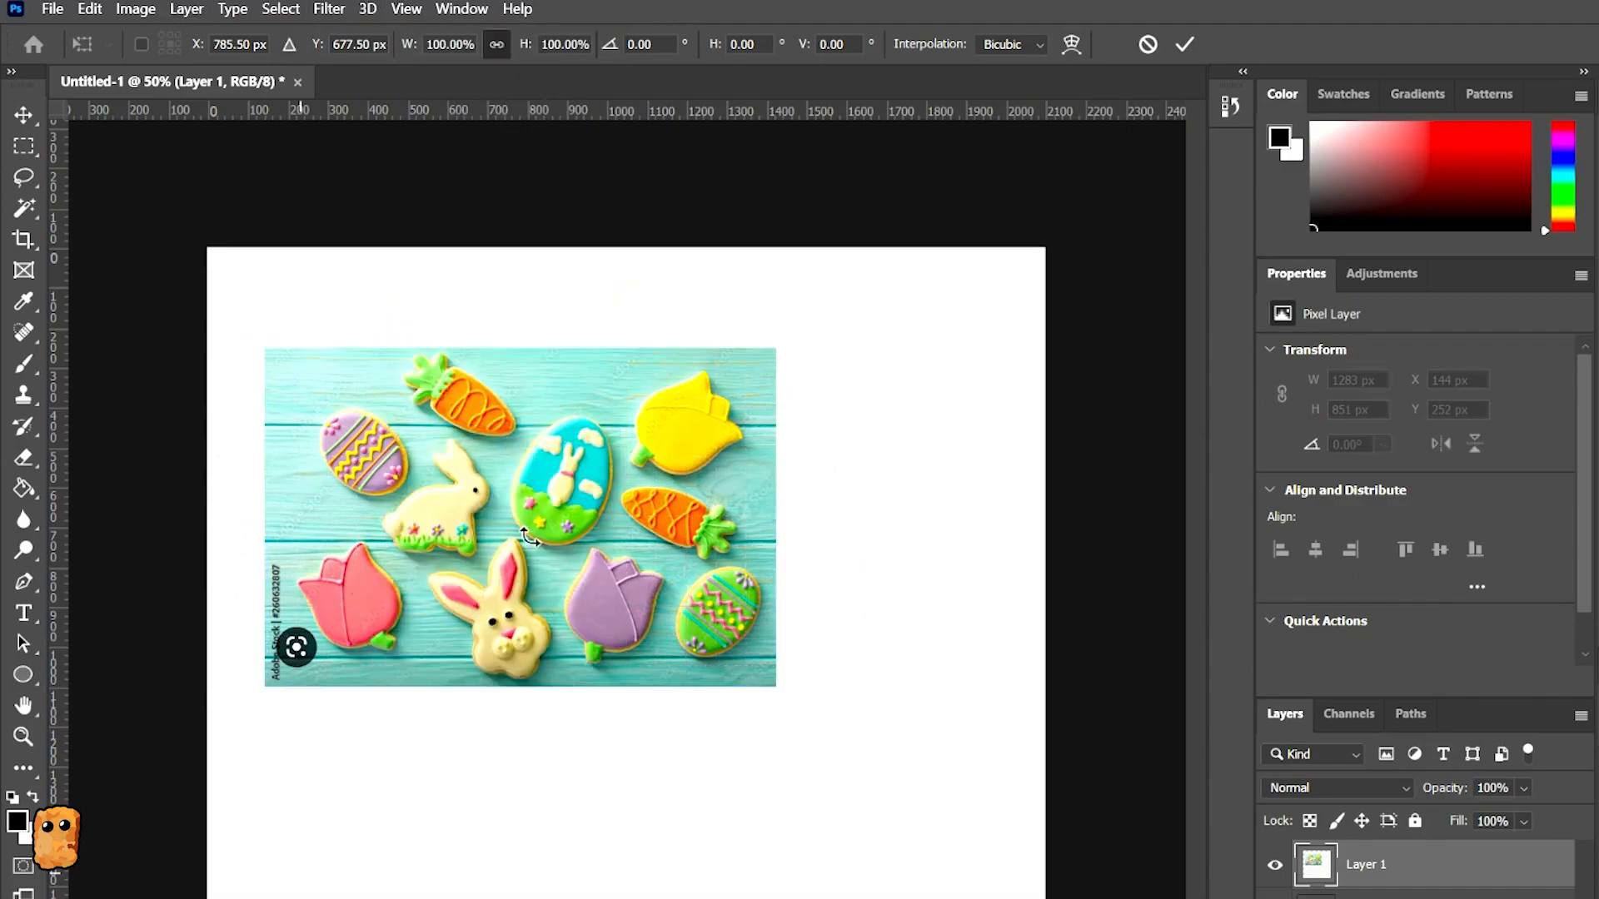
pyautogui.moveTo(833, 732); pyautogui.dragTo(1020, 848)
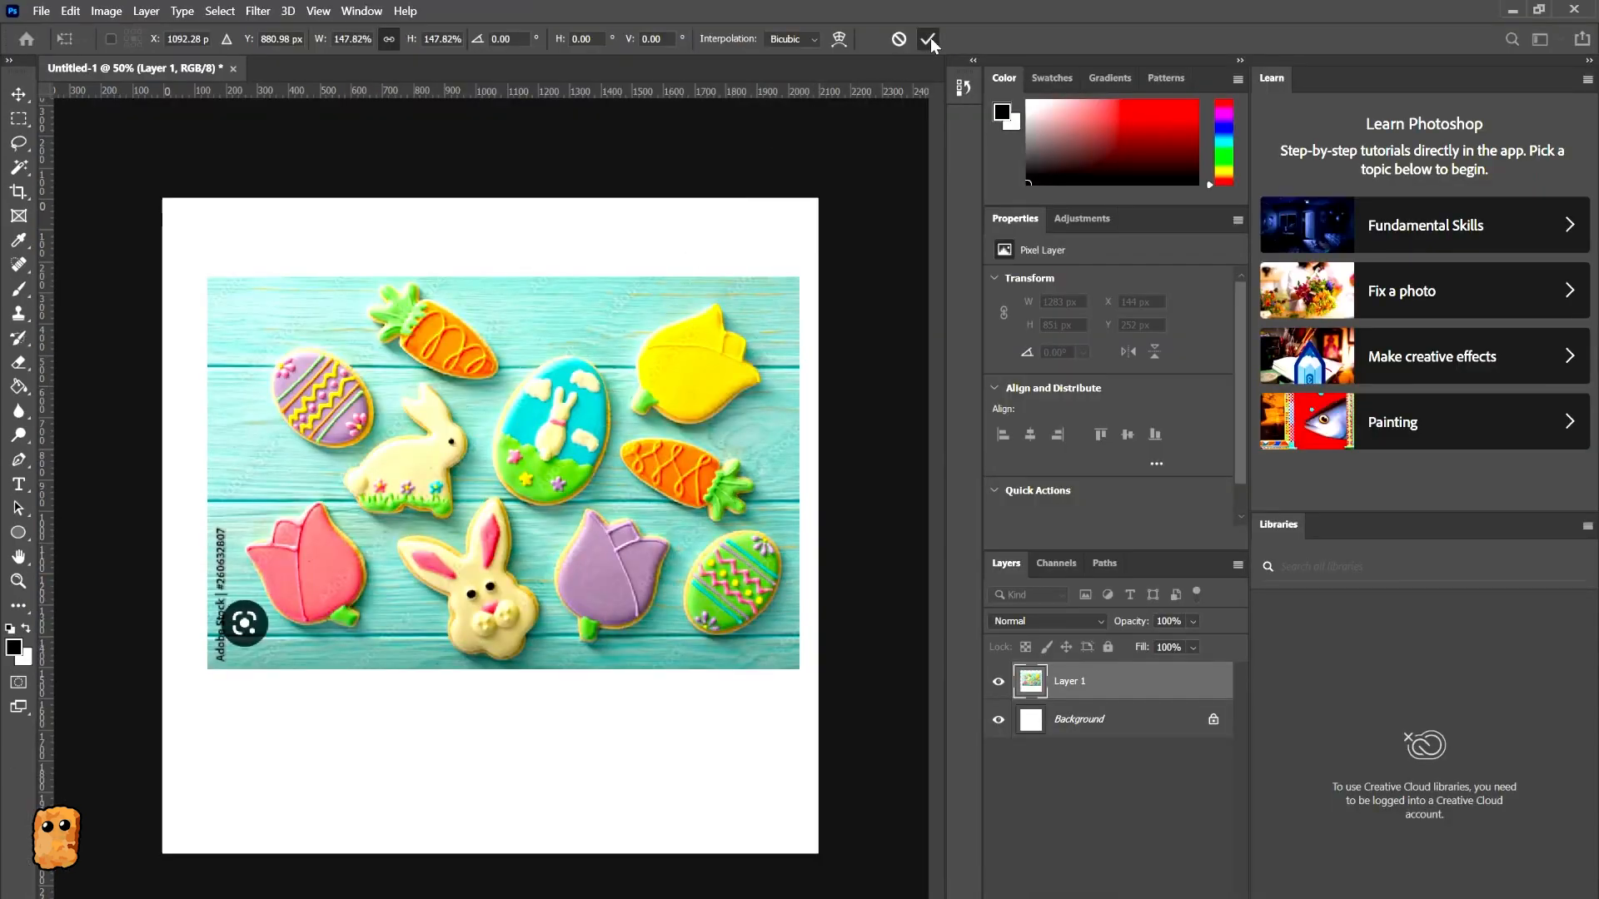
pyautogui.click(930, 38)
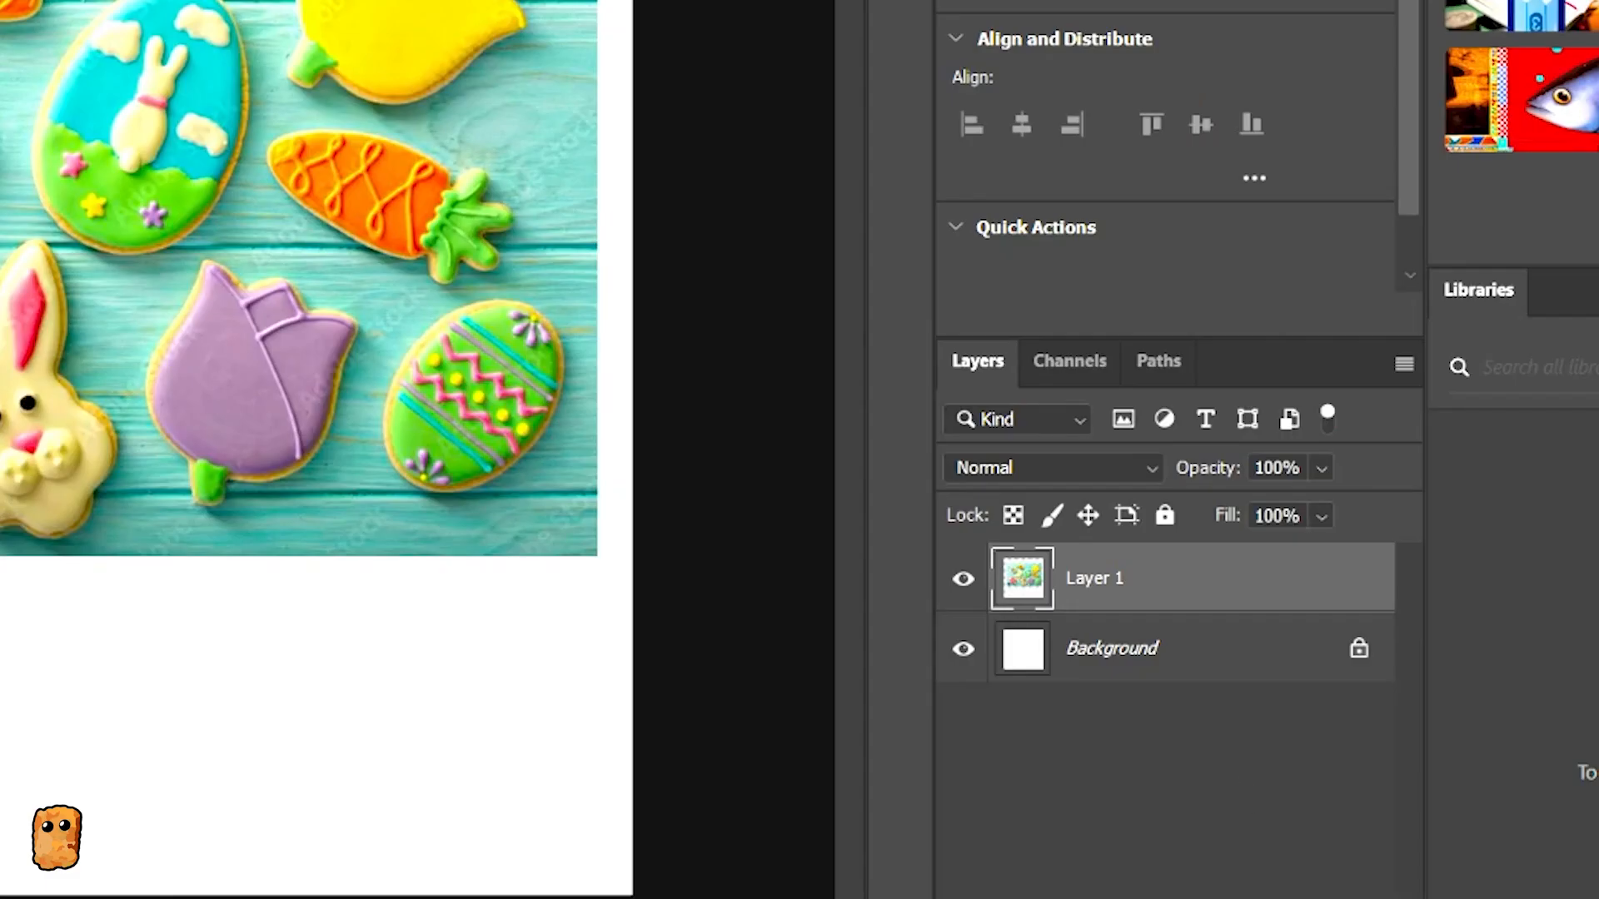
# - Add a new empty layer above the cookie picture and activate the Pen tool for tracing the side-view bunny
pyautogui.hotkey('ctrl', 'shift', 'alt', 'n')
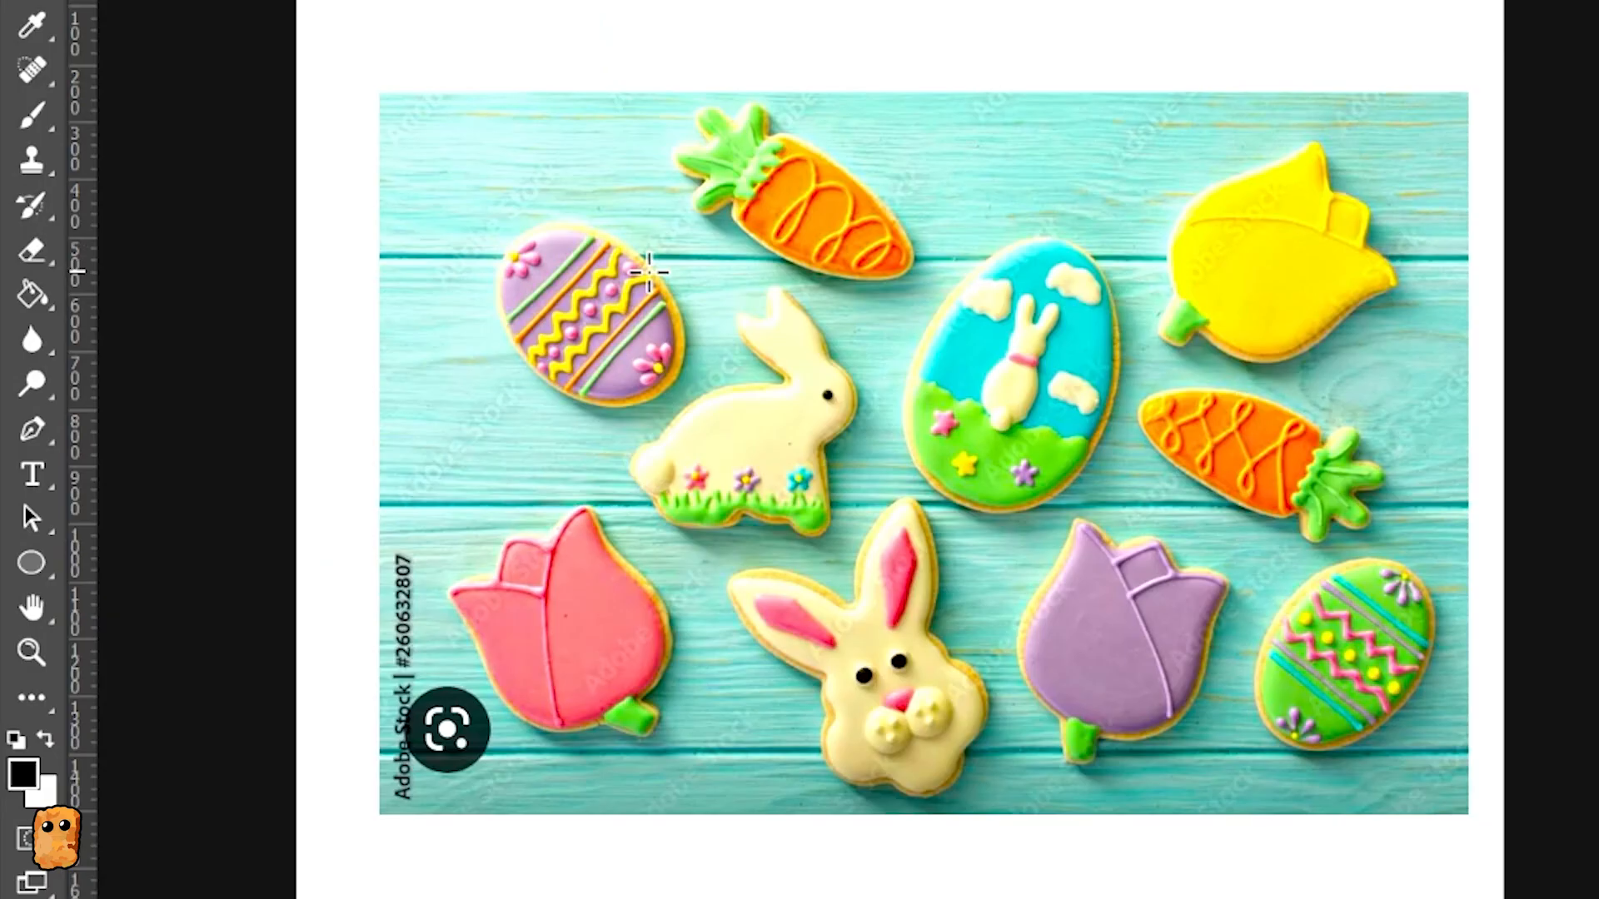
pyautogui.keyDown('alt'); pyautogui.scroll(5, 648, 269); pyautogui.keyUp('alt')
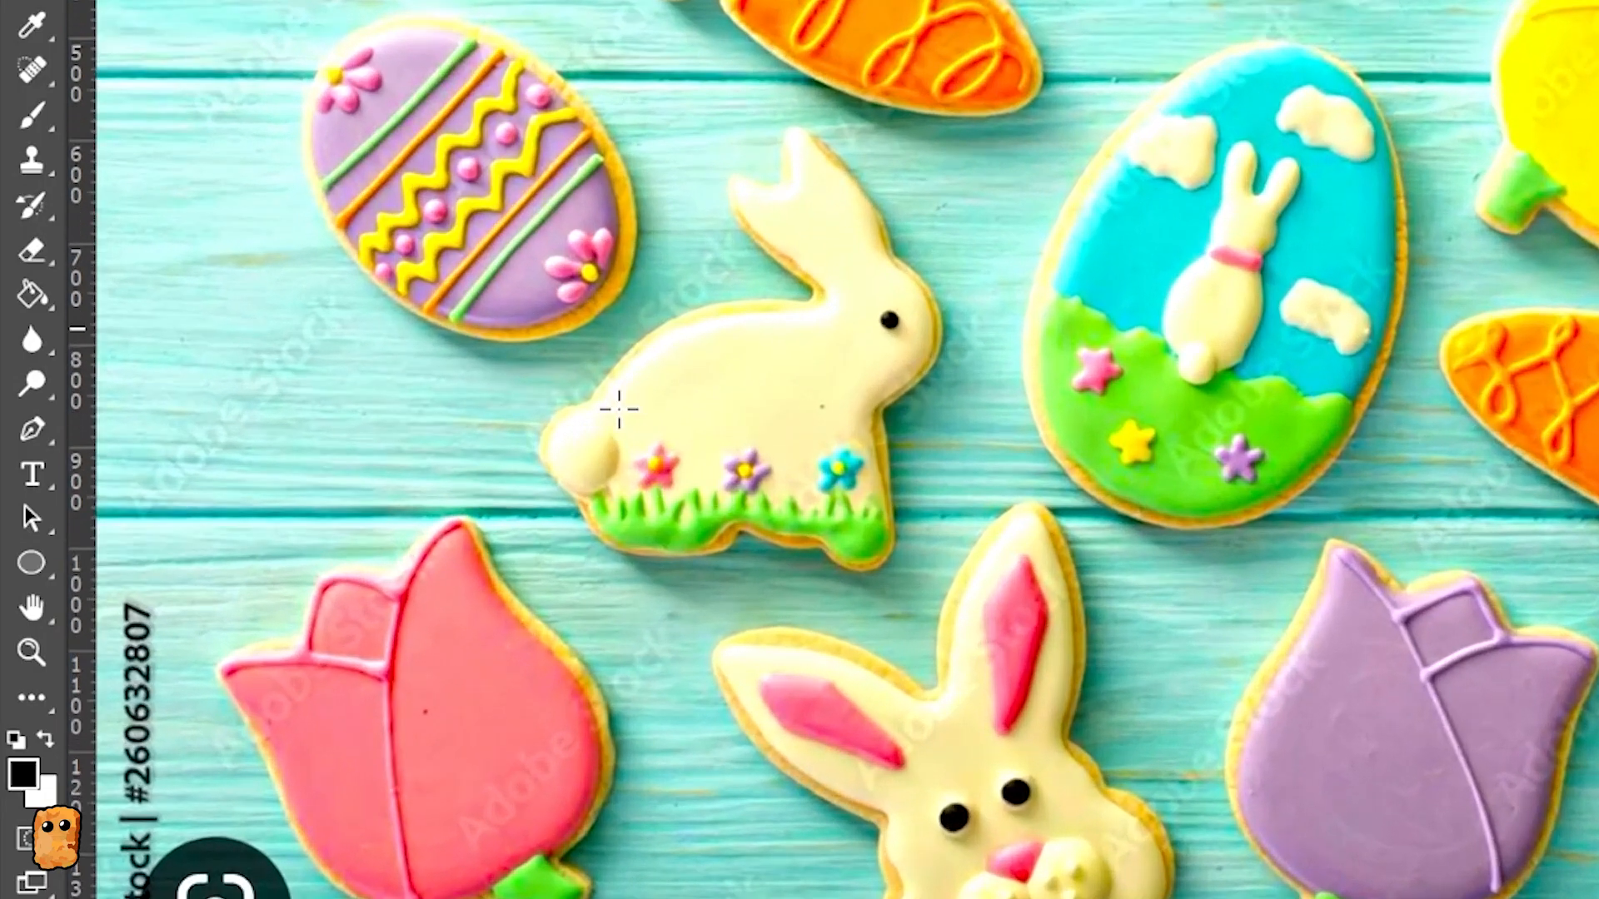
pyautogui.scroll(3, 660, 242)
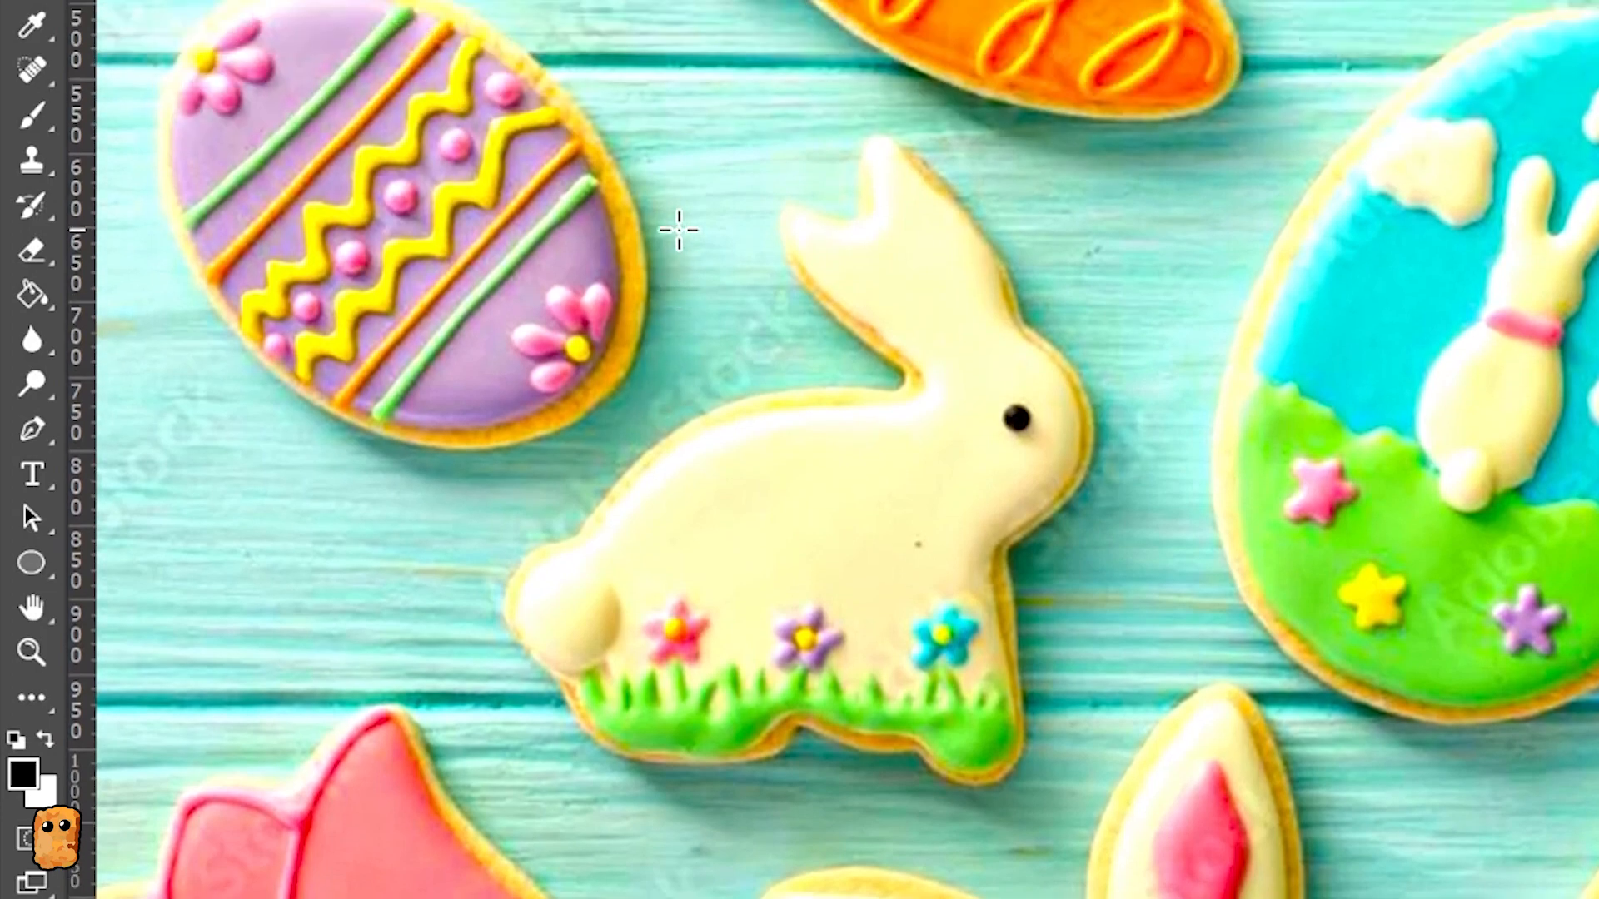
pyautogui.press('p')
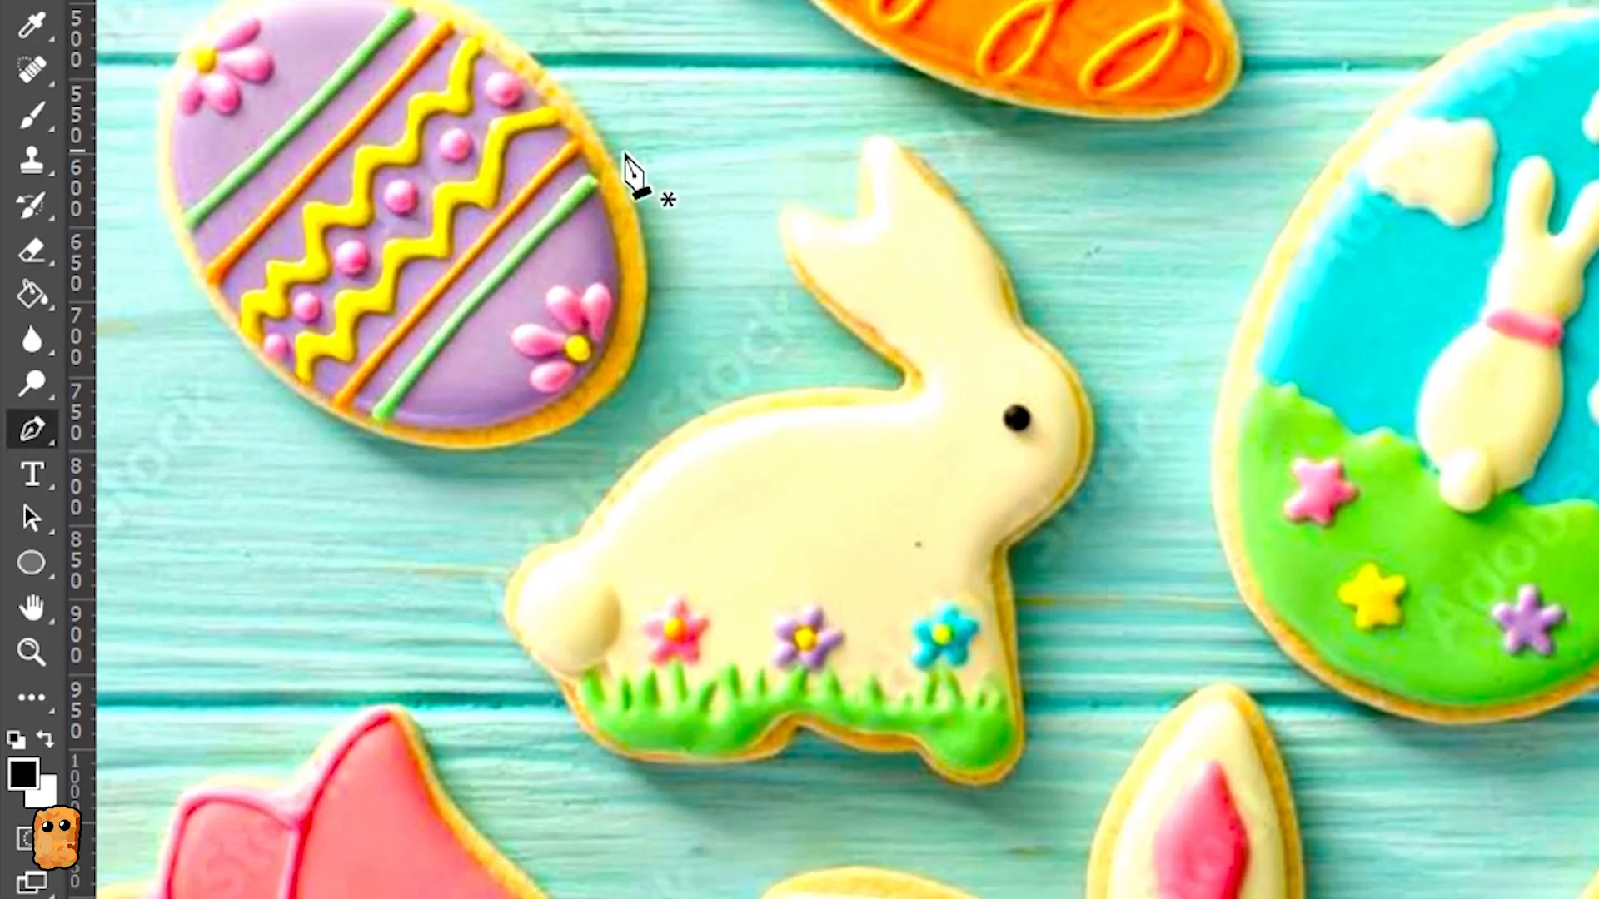
pyautogui.hotkey('shift', 'p')
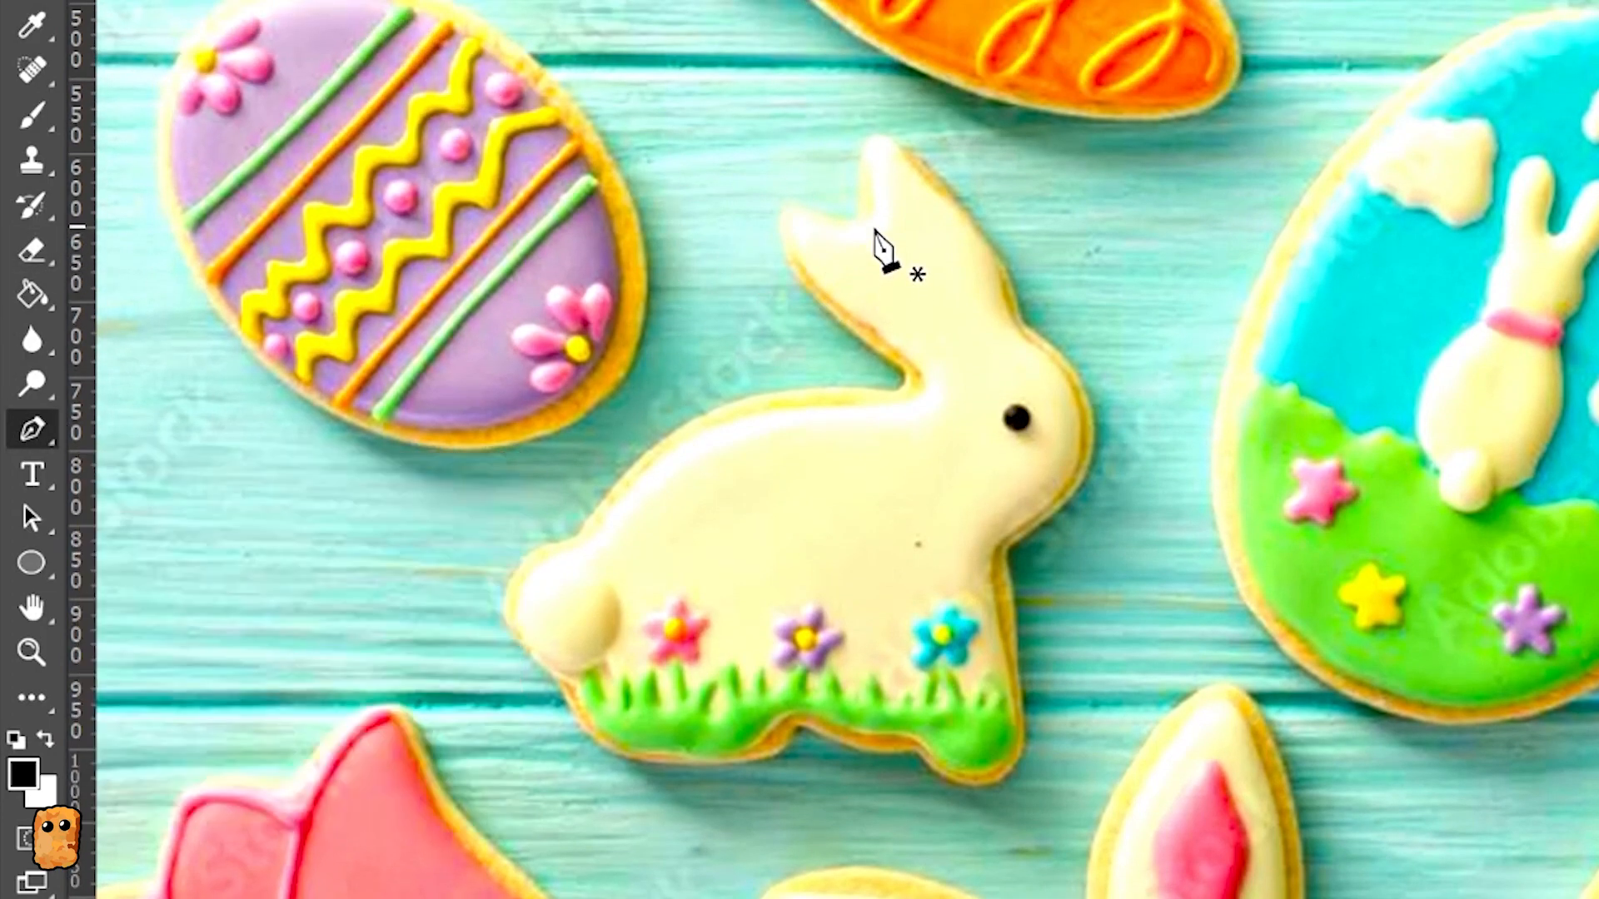
# - Start a path at the notch between the bunny's ears and curve it around the upper ear's tip
pyautogui.keyDown('ctrl'); pyautogui.hscroll(-3, 882, 163); pyautogui.keyUp('ctrl')
pyautogui.keyDown('ctrl'); pyautogui.hscroll(3, 882, 163); pyautogui.keyUp('ctrl')
pyautogui.keyDown('alt'); pyautogui.scroll(6, 921, 168); pyautogui.keyUp('alt')
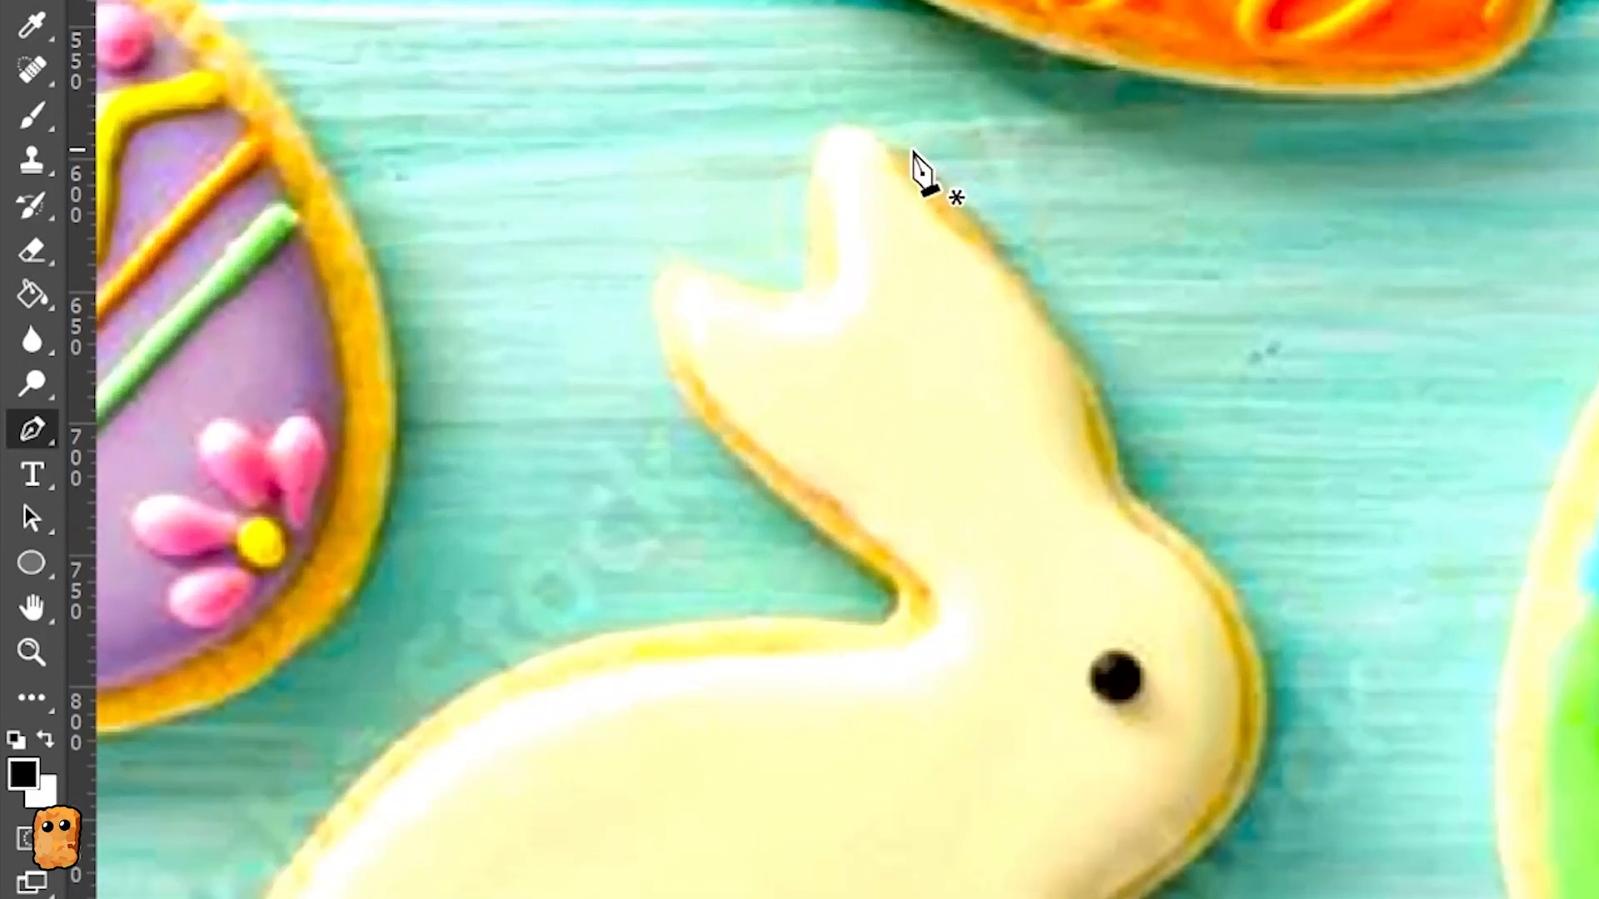
pyautogui.scroll(3, 849, 212)
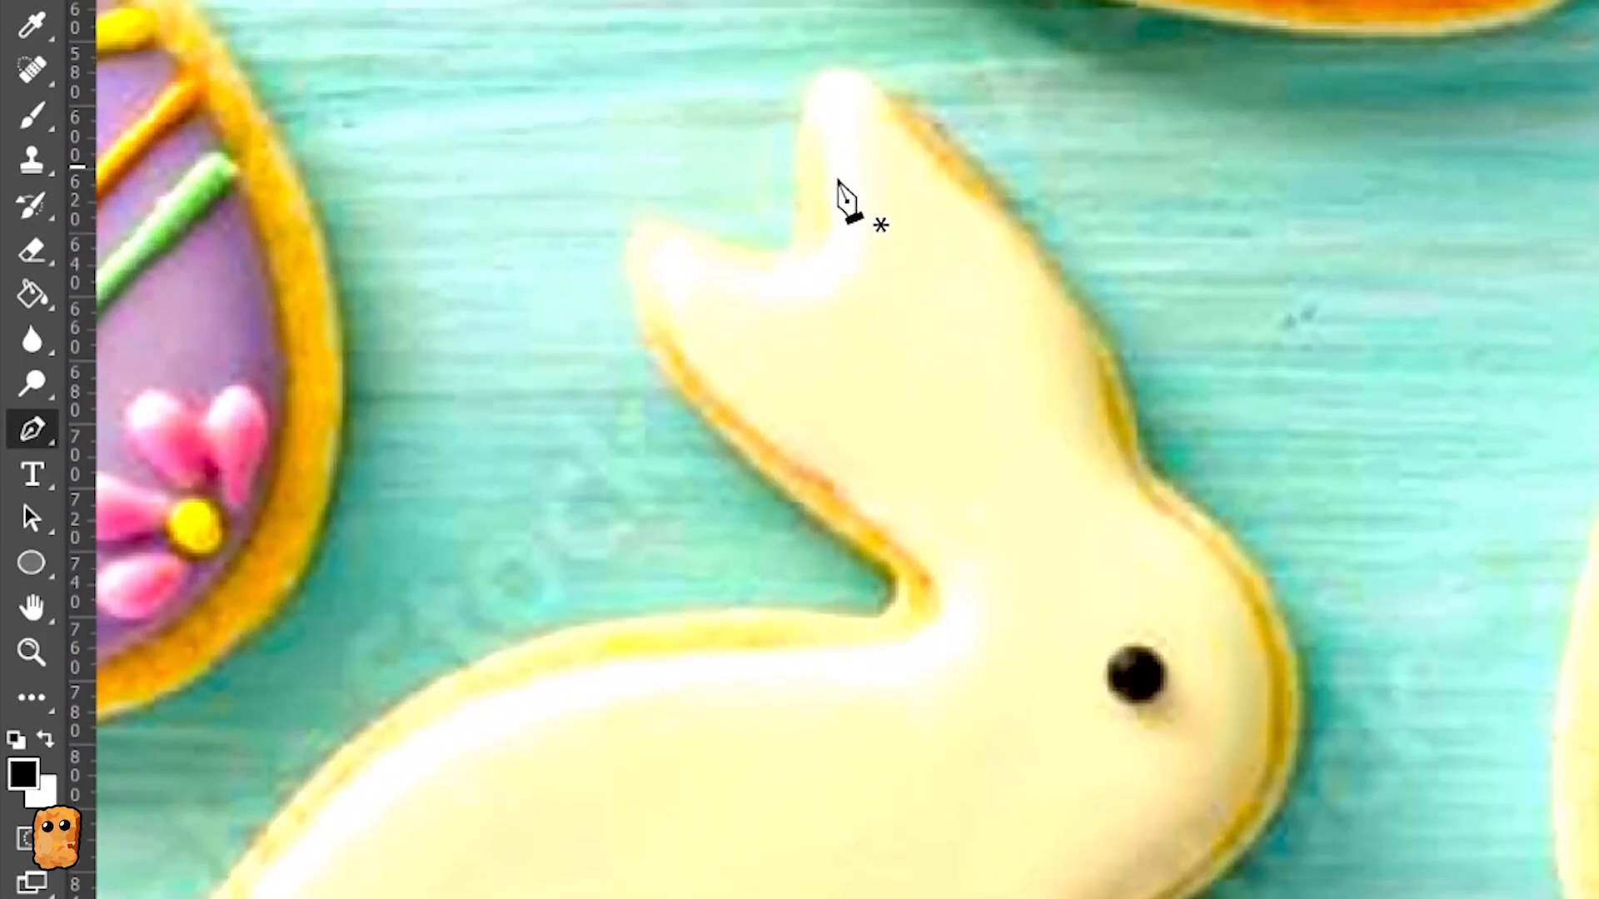
pyautogui.click(819, 262)
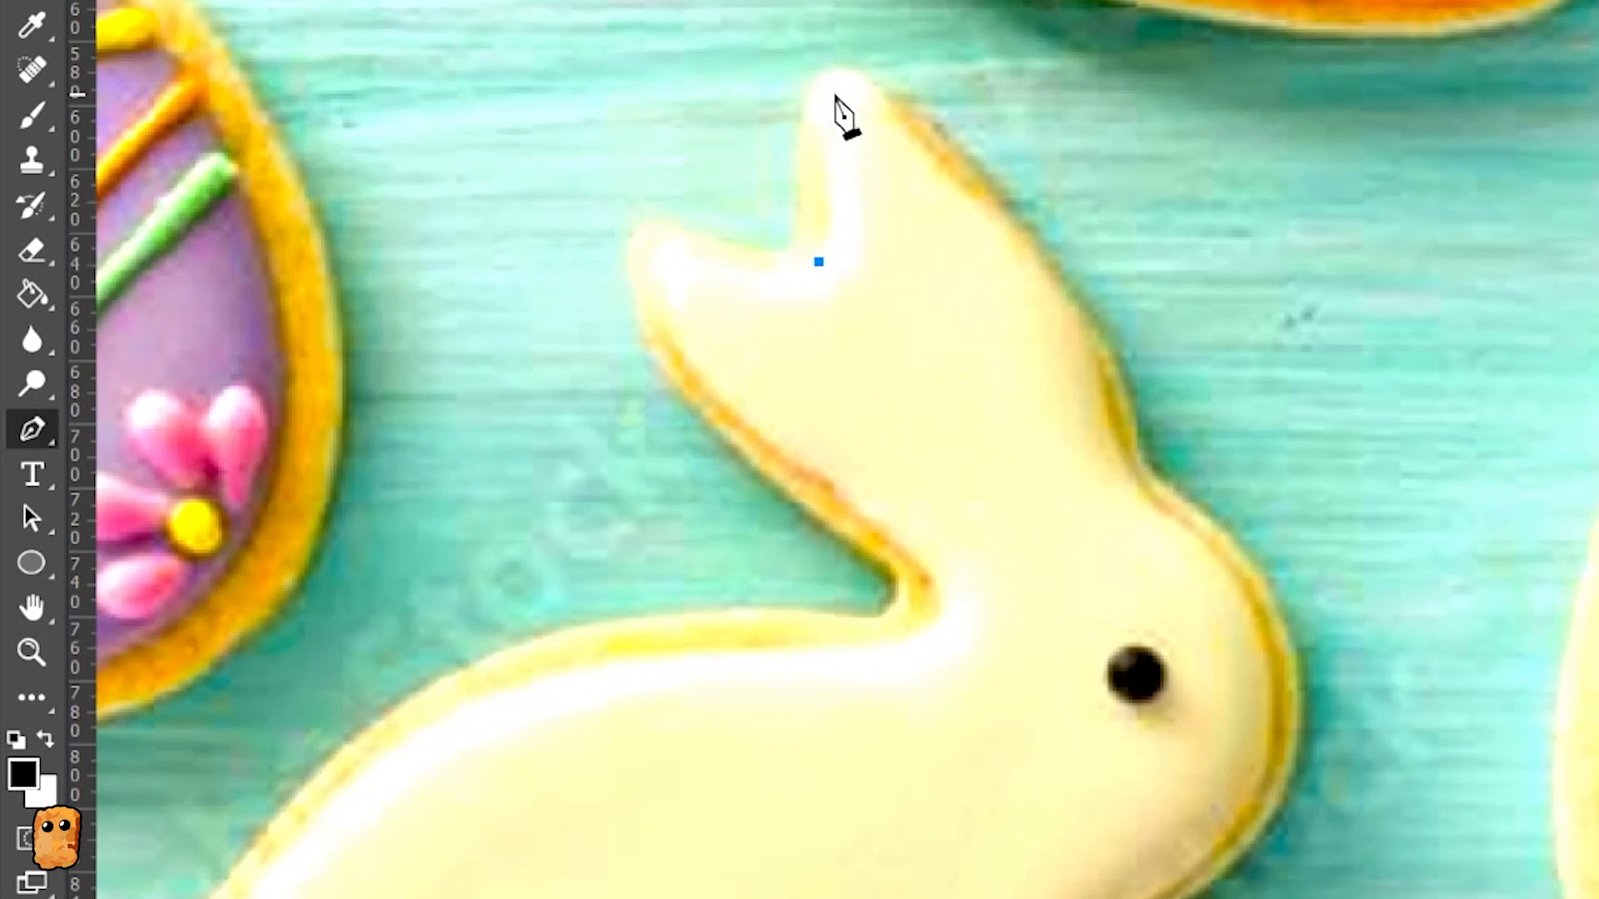
pyautogui.moveTo(812, 89); pyautogui.dragTo(876, 93)
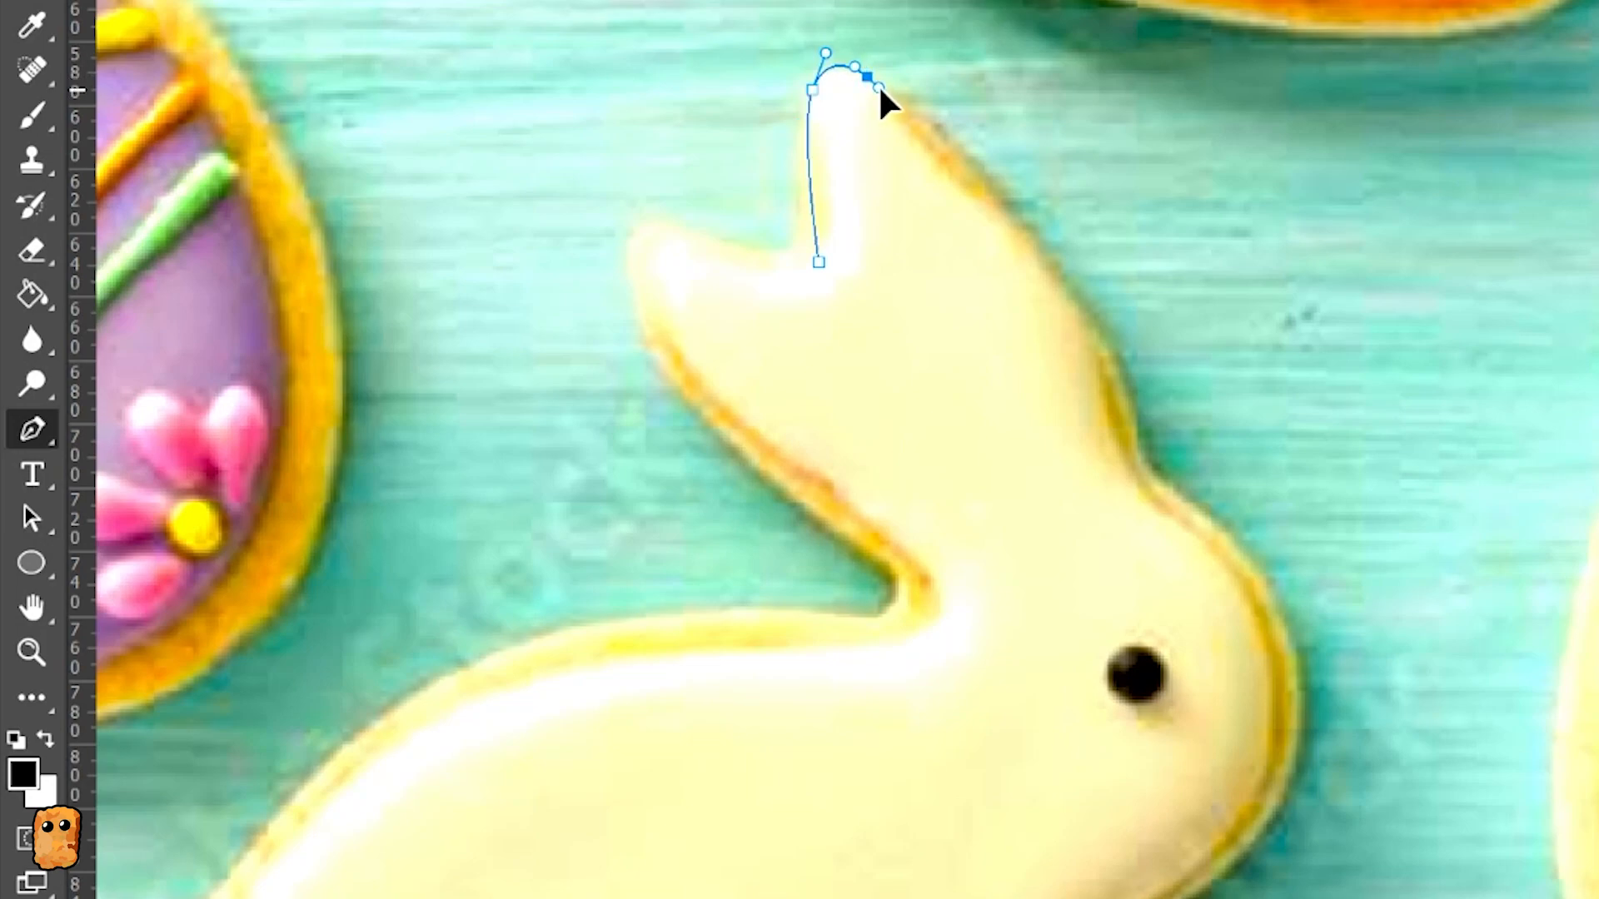
pyautogui.moveTo(886, 86); pyautogui.dragTo(876, 76)
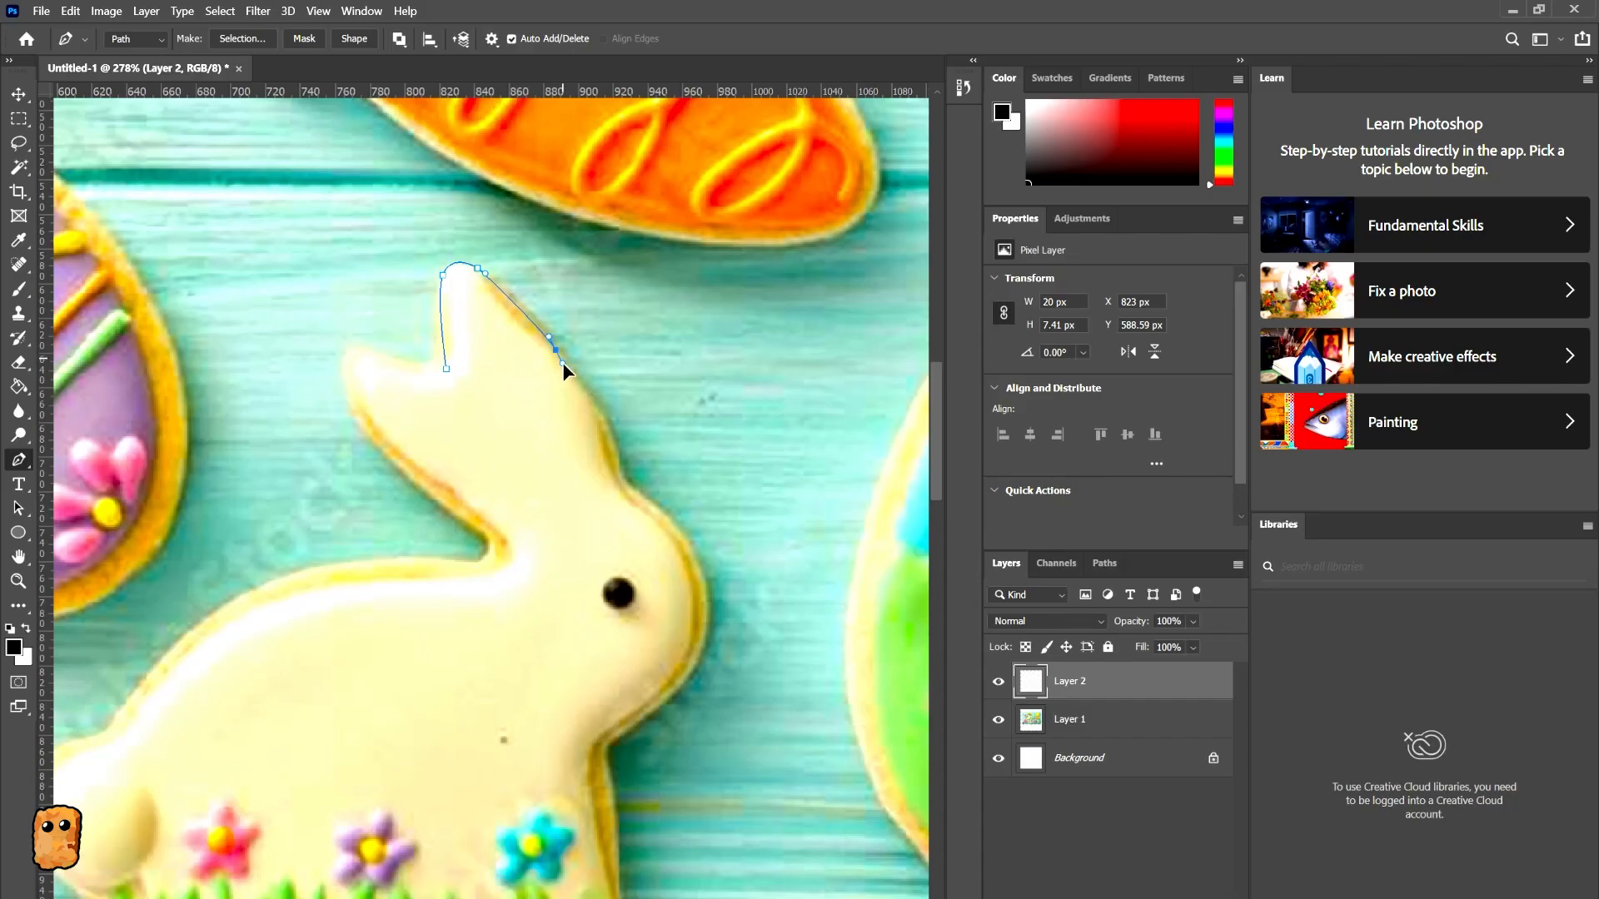
# - Continue the path down the back edge of the upper ear to the bunny's forehead
pyautogui.moveTo(562, 363); pyautogui.dragTo(570, 365)
pyautogui.hotkey('ctrl', 'z')
pyautogui.moveTo(604, 422); pyautogui.dragTo(623, 487)
pyautogui.click(665, 513)
pyautogui.keyDown('alt'); pyautogui.scroll(5, 751, 419); pyautogui.keyUp('alt')
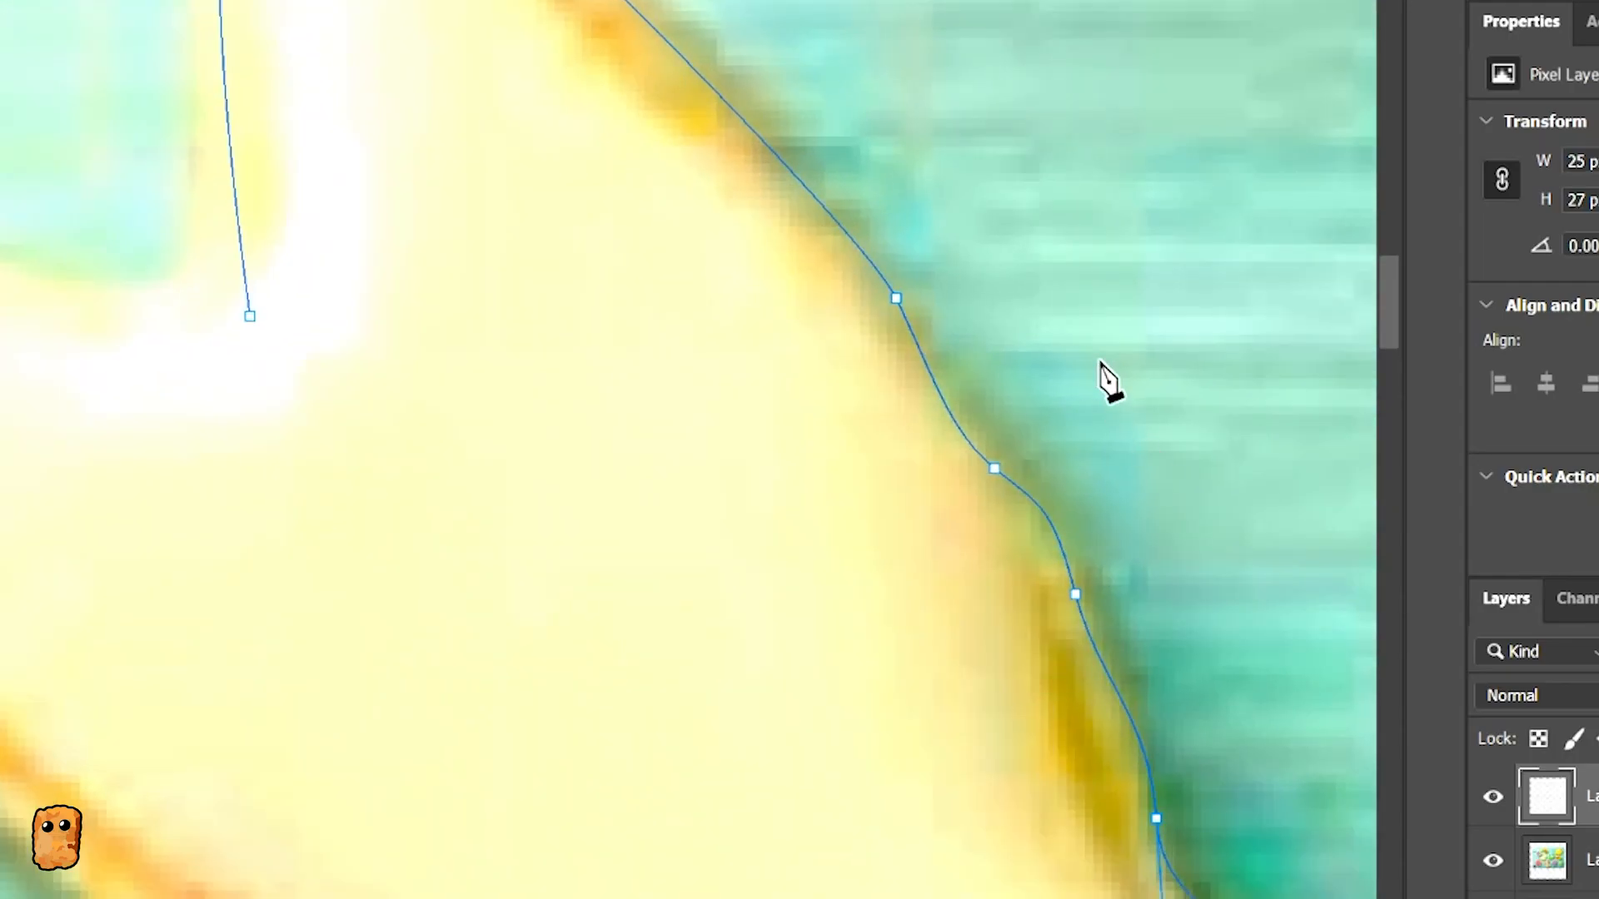
# - Reposition the anchor points and handles along the upper ear's back edge to follow the cookie outline
pyautogui.scroll(2, 917, 342)
pyautogui.keyDown('ctrl'); pyautogui.click(896, 449); pyautogui.keyUp('ctrl')
pyautogui.moveTo(896, 448)
pyautogui.keyDown('ctrl'); pyautogui.mouseDown()
pyautogui.moveTo(783, 311)
pyautogui.moveTo(883, 436)
pyautogui.mouseUp(); pyautogui.keyUp('ctrl')
pyautogui.moveTo(995, 619)
pyautogui.keyDown('ctrl'); pyautogui.mouseDown()
pyautogui.moveTo(972, 578)
pyautogui.moveTo(994, 593)
pyautogui.mouseUp(); pyautogui.keyUp('ctrl')
pyautogui.keyDown('ctrl'); pyautogui.moveTo(1047, 626); pyautogui.dragTo(1033, 642); pyautogui.keyUp('ctrl')
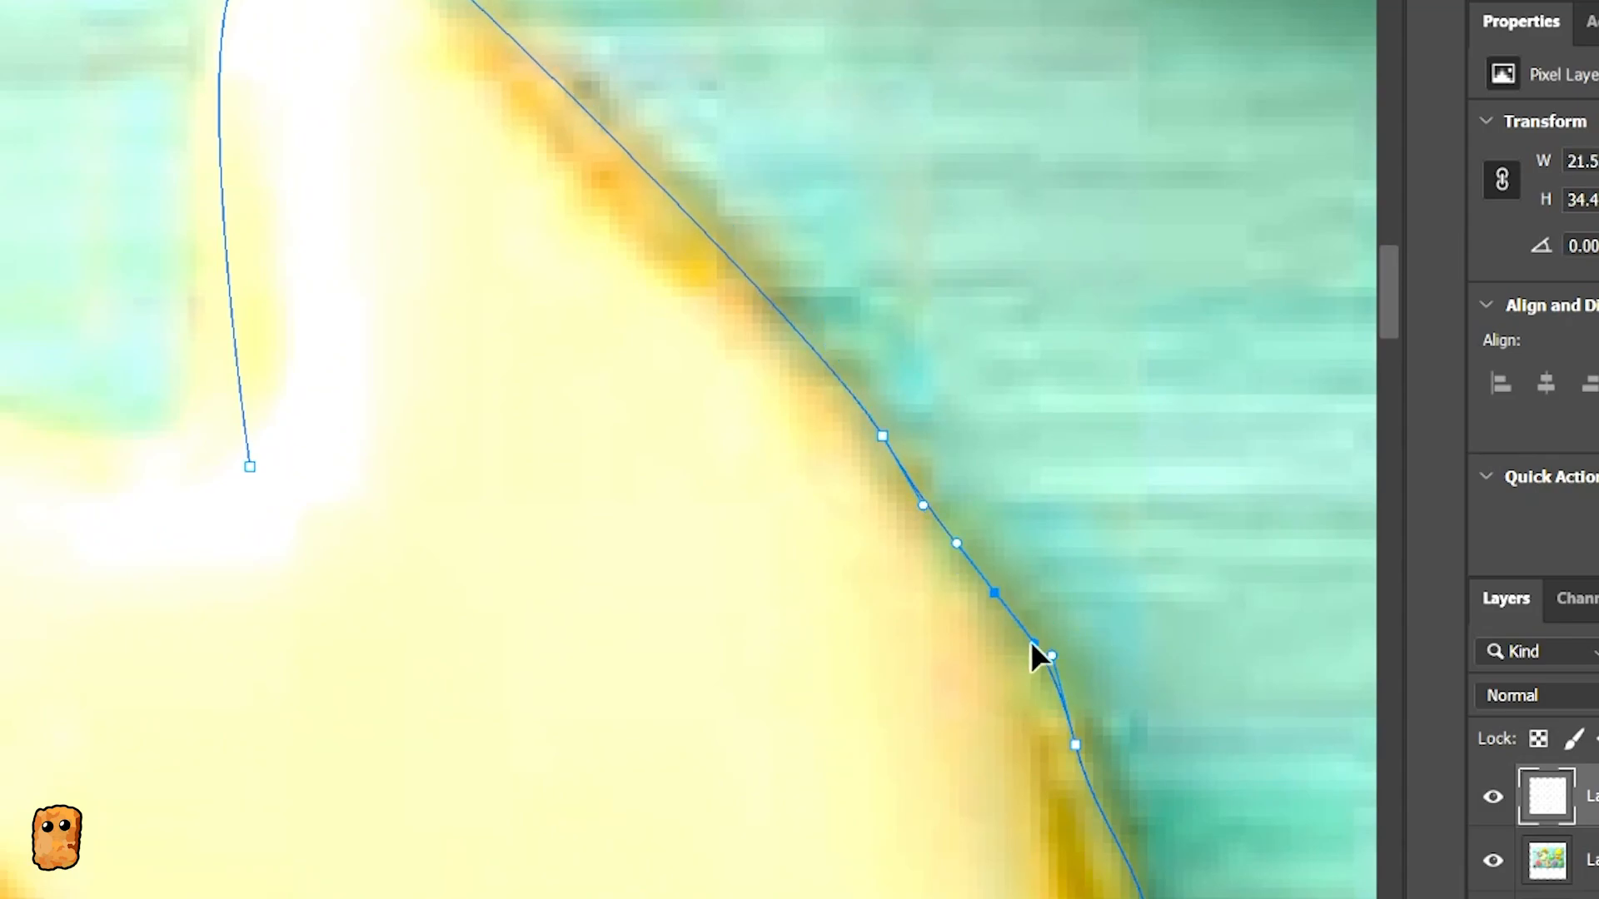
pyautogui.scroll(-1, 1033, 642)
pyautogui.keyDown('ctrl'); pyautogui.moveTo(1075, 567); pyautogui.dragTo(1092, 596); pyautogui.keyUp('ctrl')
pyautogui.keyDown('ctrl'); pyautogui.moveTo(1157, 792); pyautogui.dragTo(1159, 838); pyautogui.keyUp('ctrl')
# - Extend the path around the bunny's forehead and face, fitting its curve to the cookie edge
pyautogui.hscroll(2, 1159, 838)
pyautogui.scroll(-2, 1159, 838)
pyautogui.scroll(-2, 1213, 529)
pyautogui.moveTo(1406, 606)
pyautogui.mouseDown()
pyautogui.moveTo(1405, 737)
pyautogui.moveTo(1424, 626)
pyautogui.mouseUp()
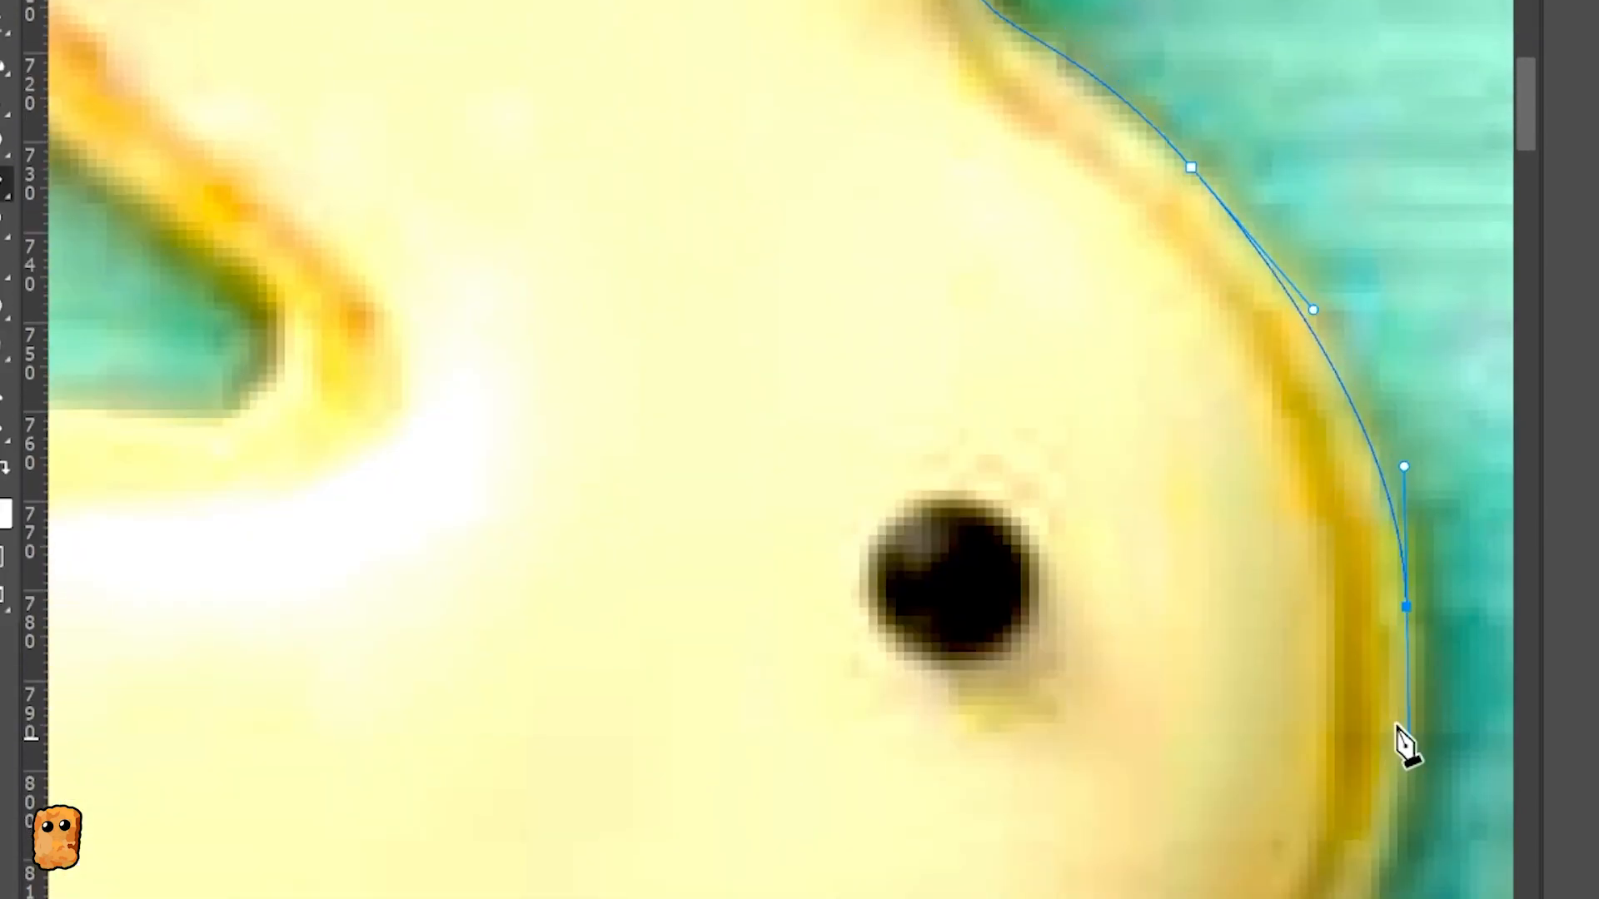
pyautogui.keyDown('ctrl'); pyautogui.moveTo(1190, 167); pyautogui.dragTo(1201, 161); pyautogui.keyUp('ctrl')
pyautogui.scroll(-3, 1290, 692)
pyautogui.moveTo(1290, 693); pyautogui.dragTo(1140, 875)
pyautogui.keyDown('ctrl'); pyautogui.click(1424, 273); pyautogui.keyUp('ctrl')
pyautogui.scroll(-1, 1397, 389)
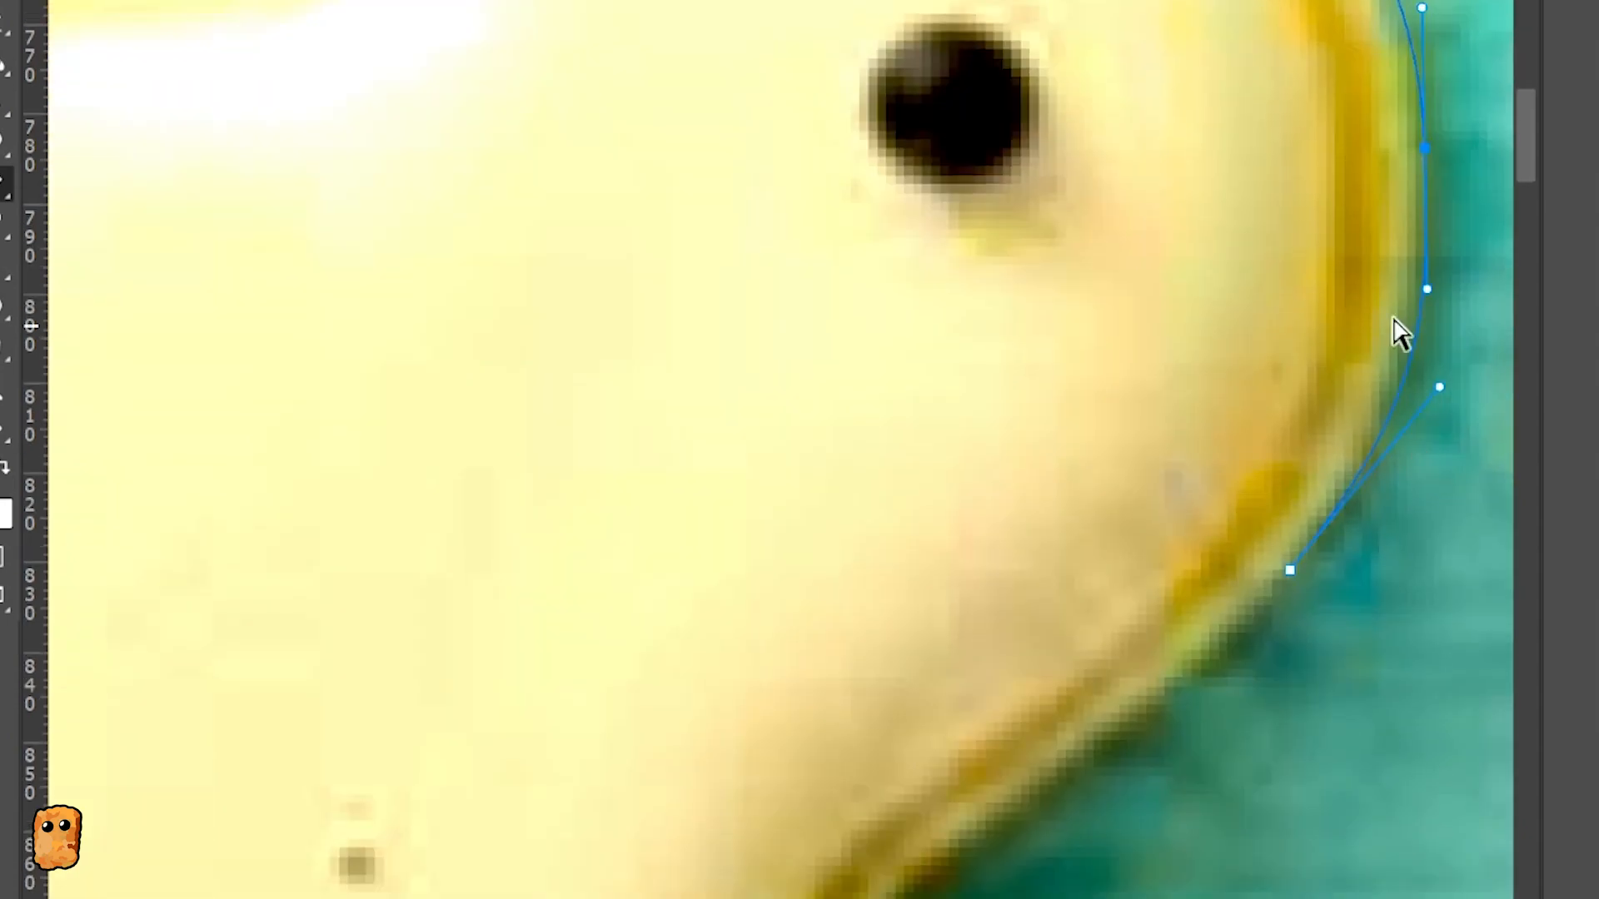
# - Trace the underside of the bunny's chin to the neck, shifting the lower face anchor onto the edge
pyautogui.scroll(-2, 1396, 389)
pyautogui.moveTo(1039, 592); pyautogui.dragTo(956, 635)
pyautogui.hotkey('ctrl', 'z')
pyautogui.keyDown('ctrl'); pyautogui.moveTo(1290, 394); pyautogui.dragTo(1263, 430); pyautogui.keyUp('ctrl')
pyautogui.moveTo(993, 673)
pyautogui.mouseDown()
pyautogui.moveTo(963, 697)
pyautogui.moveTo(975, 681)
pyautogui.mouseUp()
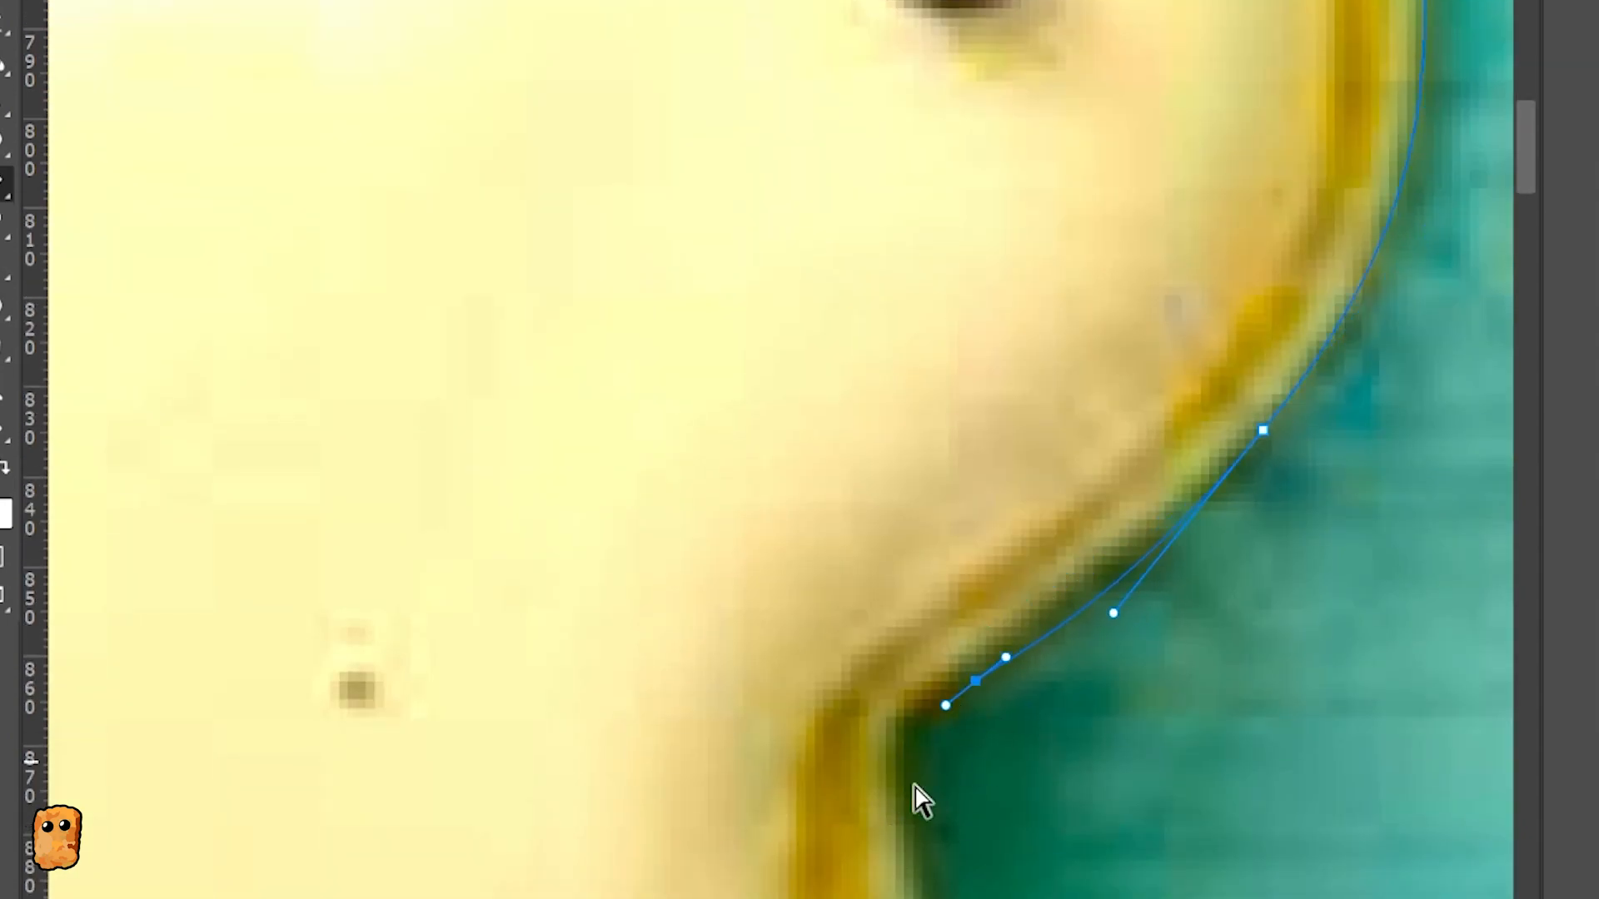
# - Carry the path from the neck down the bunny's chest and front leg
pyautogui.moveTo(895, 798); pyautogui.dragTo(896, 876)
pyautogui.scroll(-2, 956, 776)
pyautogui.keyDown('alt'); pyautogui.scroll(-4, 956, 776); pyautogui.keyUp('alt')
pyautogui.scroll(-3, 956, 777)
pyautogui.moveTo(938, 621); pyautogui.dragTo(942, 731)
pyautogui.moveTo(953, 842); pyautogui.dragTo(956, 898)
pyautogui.scroll(-3, 956, 883)
# - Curve the path around the bottom of the front paw and refine its anchors and handles
pyautogui.moveTo(842, 720); pyautogui.dragTo(729, 737)
pyautogui.moveTo(684, 656)
pyautogui.mouseDown()
pyautogui.moveTo(673, 610)
pyautogui.moveTo(672, 634)
pyautogui.mouseUp()
pyautogui.keyDown('ctrl'); pyautogui.moveTo(690, 676); pyautogui.dragTo(693, 657); pyautogui.keyUp('ctrl')
pyautogui.scroll(-1, 525, 660)
pyautogui.keyDown('alt'); pyautogui.scroll(2, 583, 633); pyautogui.keyUp('alt')
pyautogui.keyDown('ctrl'); pyautogui.moveTo(887, 516); pyautogui.dragTo(941, 601); pyautogui.keyUp('ctrl')
pyautogui.keyDown('ctrl'); pyautogui.moveTo(957, 657); pyautogui.dragTo(969, 645); pyautogui.keyUp('ctrl')
pyautogui.keyDown('ctrl'); pyautogui.moveTo(1012, 695); pyautogui.dragTo(1054, 687); pyautogui.keyUp('ctrl')
pyautogui.keyDown('ctrl'); pyautogui.moveTo(879, 500); pyautogui.dragTo(869, 508); pyautogui.keyUp('ctrl')
# - Trace the belly notch and the underside of the hind leg, adjusting the newest anchor to the edge
pyautogui.click(892, 517)
pyautogui.moveTo(643, 514); pyautogui.dragTo(525, 488)
pyautogui.click(358, 400)
pyautogui.moveTo(105, 543); pyautogui.dragTo(755, 519)
pyautogui.moveTo(893, 511); pyautogui.dragTo(785, 534)
pyautogui.keyDown('ctrl'); pyautogui.moveTo(893, 510); pyautogui.dragTo(845, 528); pyautogui.keyUp('ctrl')
# - Continue the path around the bunny's rump and round tail
pyautogui.keyDown('alt'); pyautogui.scroll(-3, 672, 494); pyautogui.keyUp('alt')
pyautogui.moveTo(389, 489); pyautogui.dragTo(289, 430)
pyautogui.moveTo(270, 321); pyautogui.dragTo(264, 288)
pyautogui.keyDown('alt'); pyautogui.click(271, 320); pyautogui.keyUp('alt')
pyautogui.click(150, 137)
pyautogui.moveTo(321, 448); pyautogui.dragTo(375, 427)
# - Trace the bunny's arched back from the tail toward the base of the ears
pyautogui.scroll(3, 463, 417)
pyautogui.moveTo(588, 422); pyautogui.dragTo(749, 334)
pyautogui.moveTo(981, 333); pyautogui.dragTo(1006, 336)
pyautogui.moveTo(1303, 312); pyautogui.dragTo(1257, 614)
# - Trace the tight corner where the back meets the lower ear, redoing the misplaced anchors
pyautogui.keyDown('alt'); pyautogui.scroll(5, 1142, 525); pyautogui.keyUp('alt')
pyautogui.click(867, 842)
pyautogui.moveTo(841, 662); pyautogui.dragTo(643, 532)
pyautogui.hotkey('ctrl', 'z')
pyautogui.hotkey('ctrl', 'z')
pyautogui.moveTo(612, 805); pyautogui.dragTo(678, 811)
pyautogui.moveTo(814, 824); pyautogui.dragTo(860, 832)
pyautogui.moveTo(932, 792); pyautogui.dragTo(963, 735)
# - Trace the lower ear's outer edge and around its tip toward the notch between the ears
pyautogui.moveTo(831, 671); pyautogui.dragTo(775, 643)
pyautogui.scroll(3, 583, 583)
pyautogui.moveTo(360, 546); pyautogui.dragTo(330, 505)
pyautogui.scroll(3, 200, 458)
pyautogui.moveTo(180, 467); pyautogui.dragTo(182, 410)
pyautogui.moveTo(260, 321); pyautogui.dragTo(369, 354)
pyautogui.keyDown('ctrl'); pyautogui.moveTo(260, 321); pyautogui.dragTo(285, 314); pyautogui.keyUp('ctrl')
pyautogui.moveTo(584, 415); pyautogui.dragTo(634, 442)
pyautogui.keyDown('alt'); pyautogui.scroll(-5, 600, 409); pyautogui.keyUp('alt')
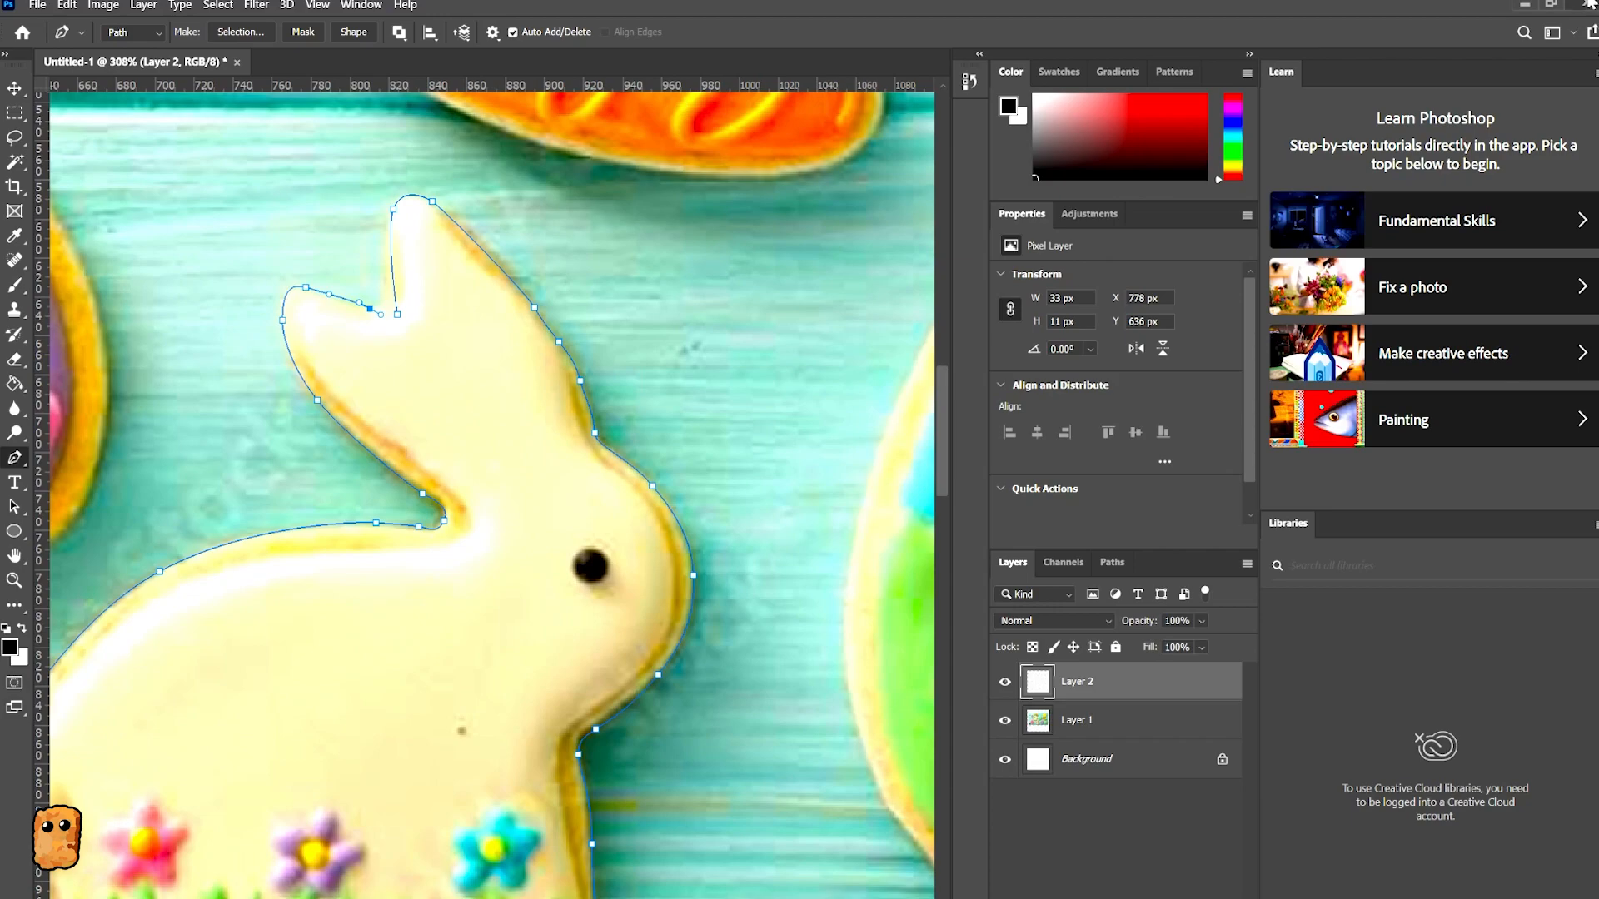
# - Close the bunny path at the notch between the ears and smooth the anchors along the lower ear's top edge
pyautogui.keyDown('alt'); pyautogui.scroll(5, 371, 210); pyautogui.keyUp('alt')
pyautogui.keyDown('ctrl'); pyautogui.moveTo(476, 623); pyautogui.dragTo(468, 631); pyautogui.keyUp('ctrl')
pyautogui.hotkey('ctrl', 'z')
pyautogui.keyDown('ctrl'); pyautogui.moveTo(368, 601); pyautogui.dragTo(360, 585); pyautogui.keyUp('ctrl')
pyautogui.click(475, 624)
pyautogui.keyDown('ctrl'); pyautogui.click(116, 518); pyautogui.keyUp('ctrl')
pyautogui.keyDown('ctrl'); pyautogui.moveTo(208, 545); pyautogui.dragTo(225, 542); pyautogui.keyUp('ctrl')
pyautogui.keyDown('ctrl'); pyautogui.moveTo(316, 568); pyautogui.dragTo(359, 587); pyautogui.keyUp('ctrl')
pyautogui.keyDown('alt'); pyautogui.scroll(-15, 283, 583); pyautogui.keyUp('alt')
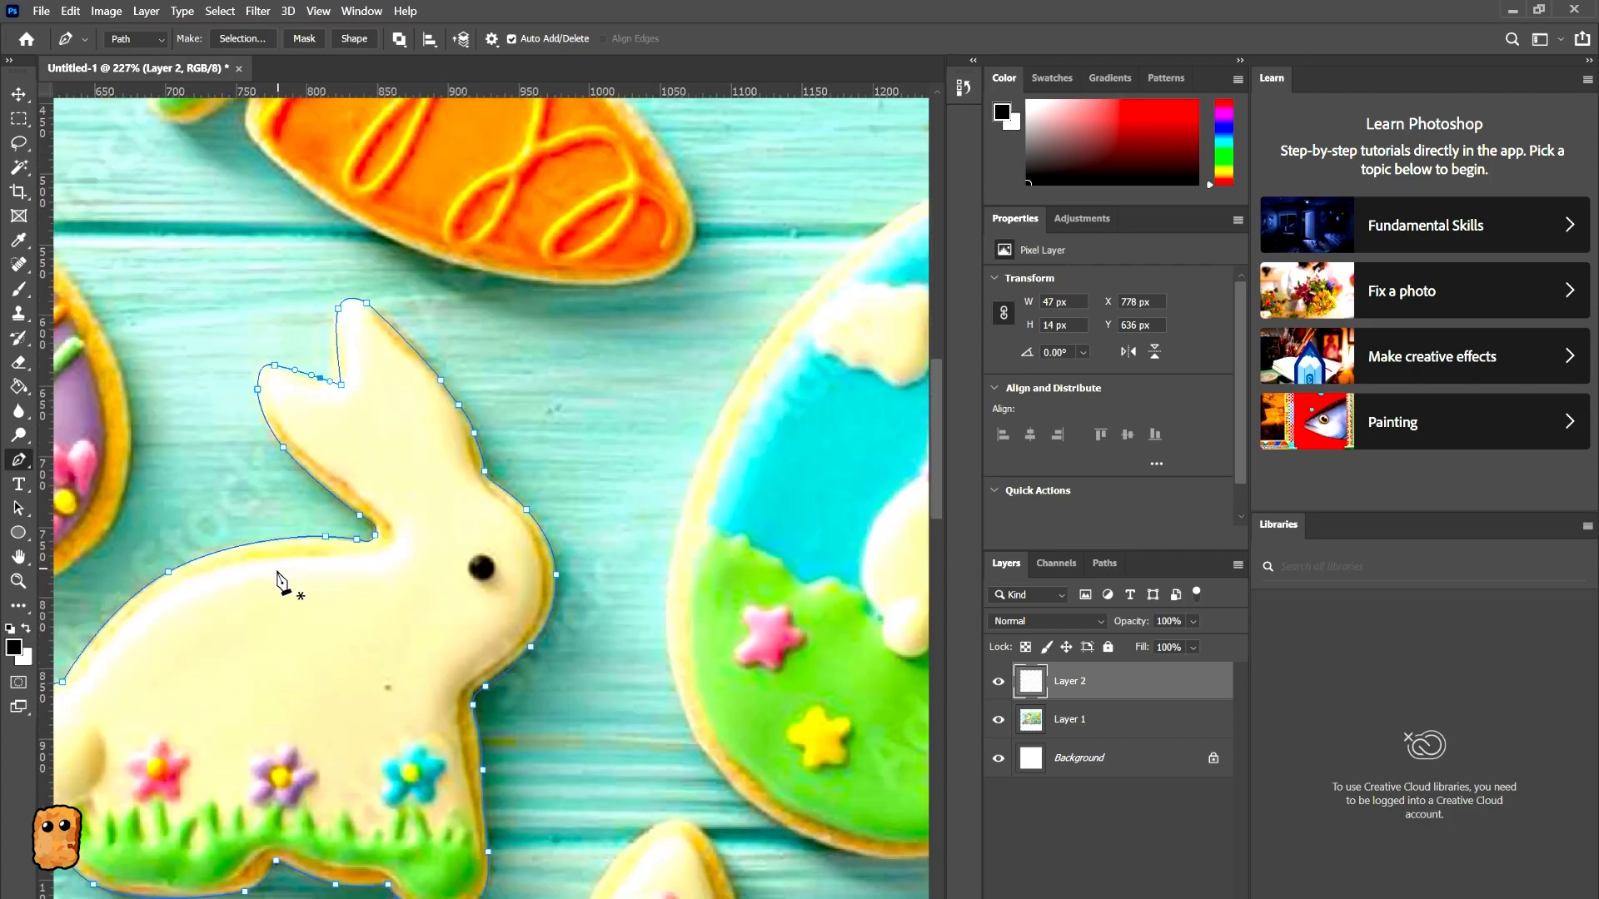
pyautogui.keyDown('ctrl'); pyautogui.hscroll(-5, 279, 587); pyautogui.keyUp('ctrl')
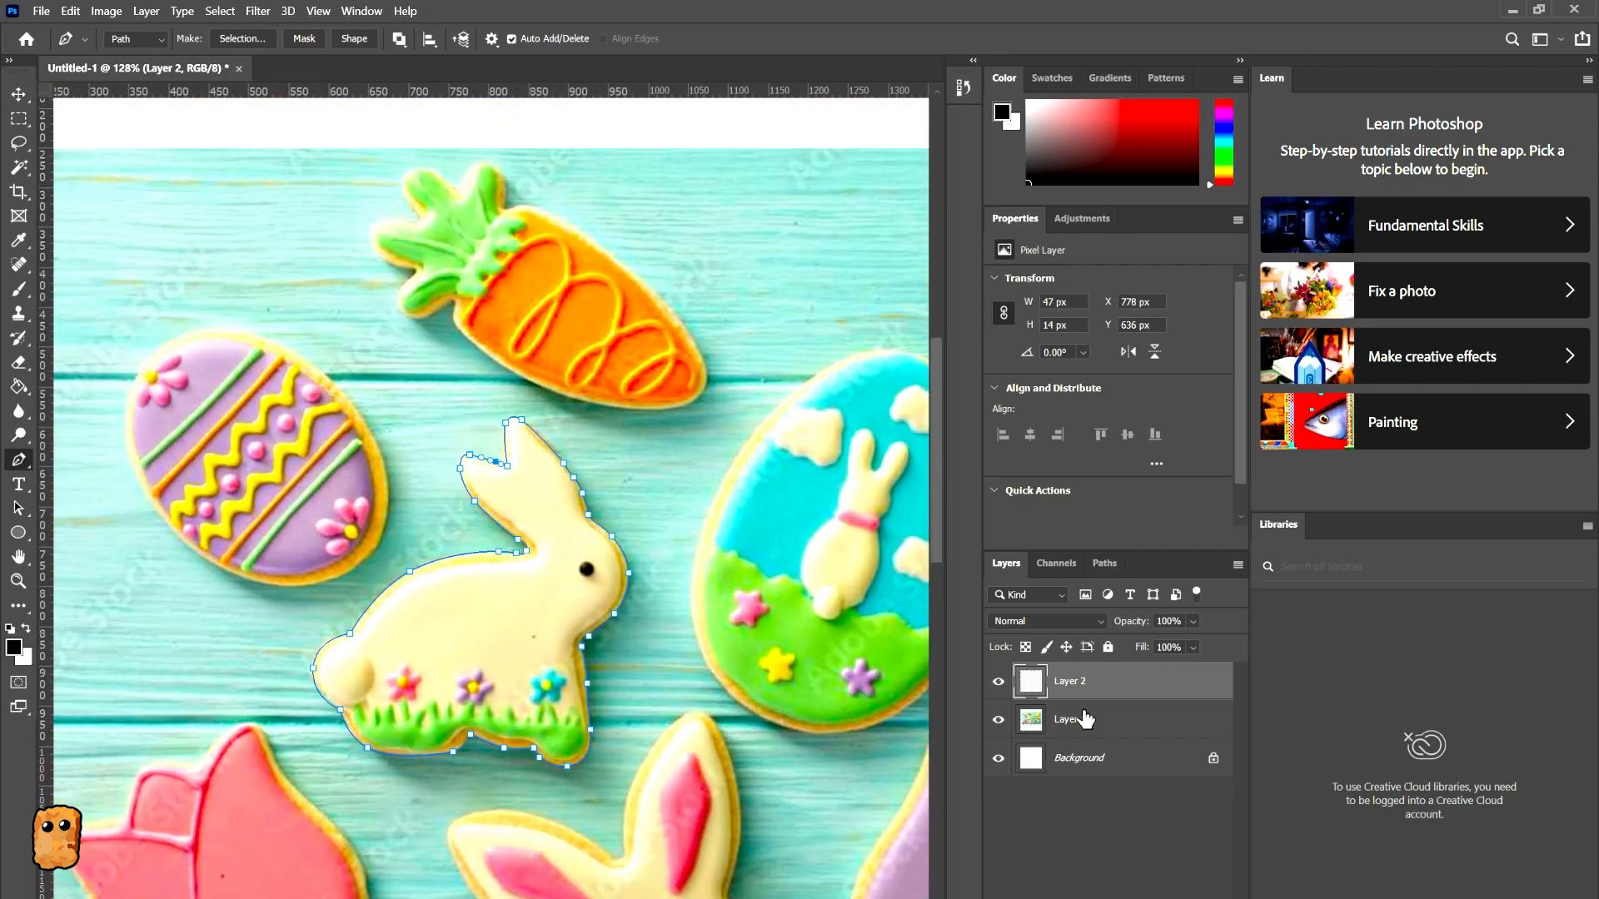
# - Fill the bunny's work path with black on the new layer
pyautogui.click(1101, 567)
pyautogui.click(1103, 563)
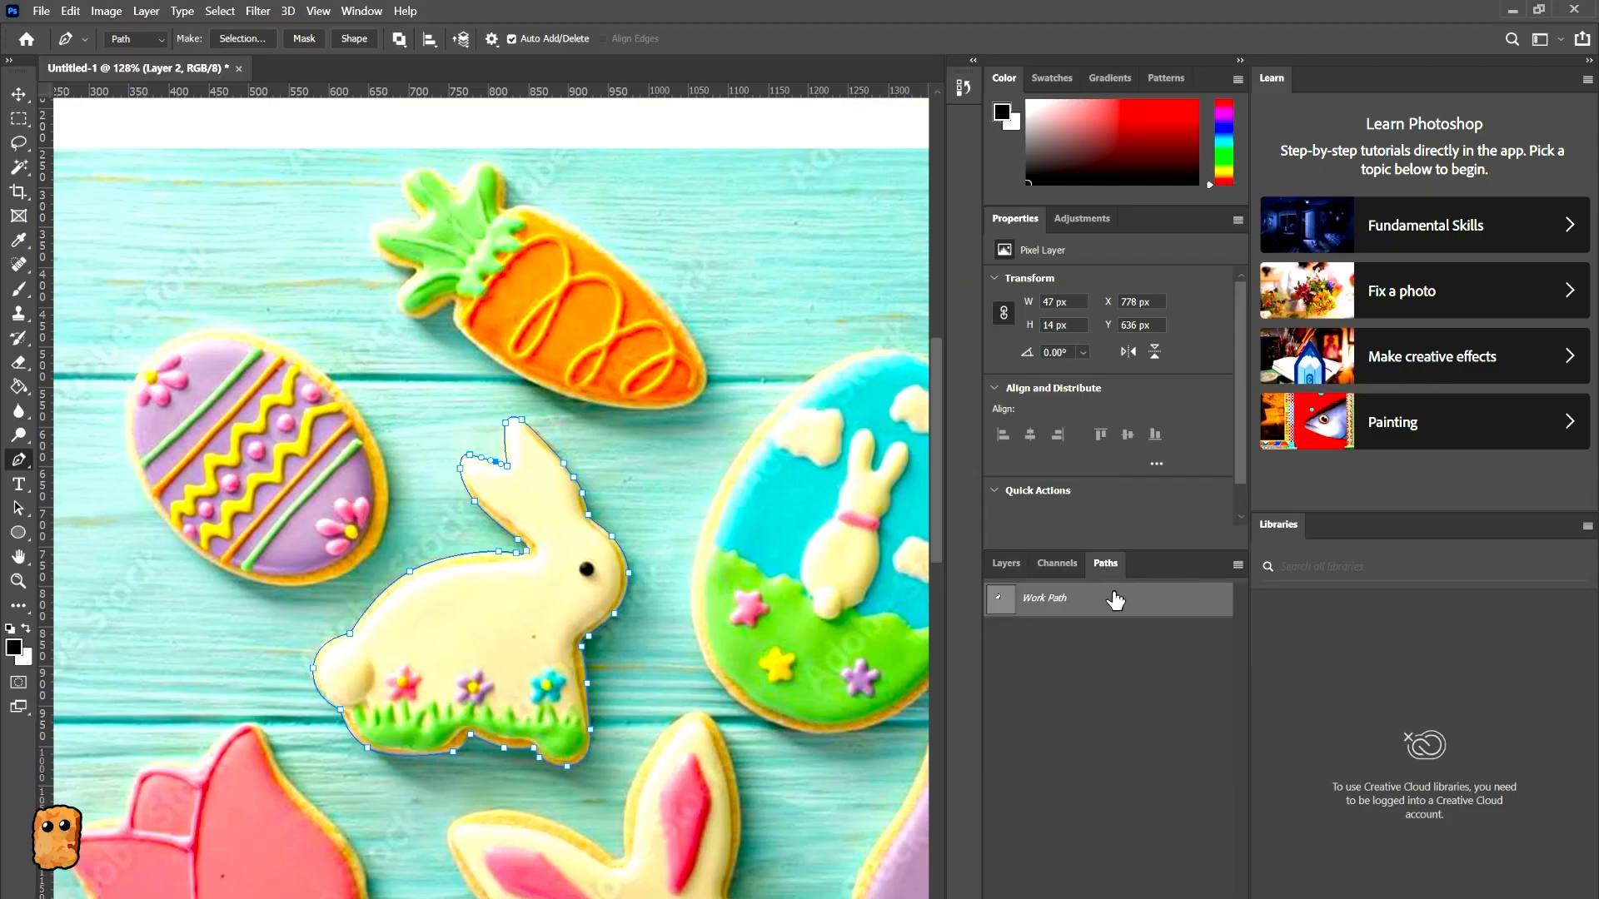
pyautogui.rightClick(1091, 597)
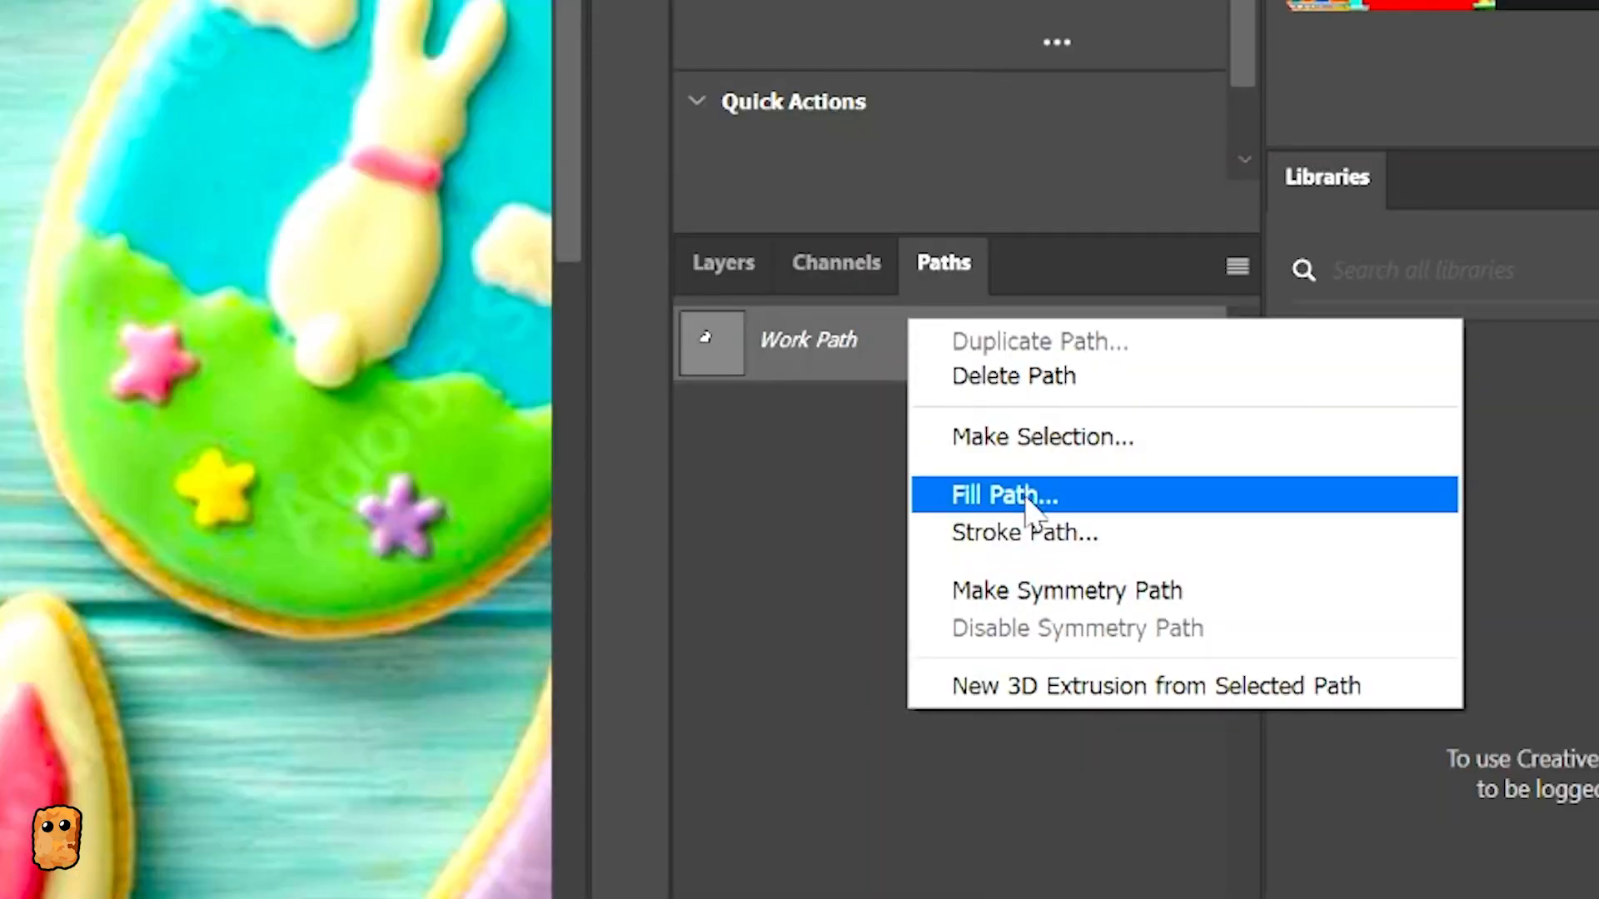
pyautogui.click(1134, 668)
pyautogui.click(970, 174)
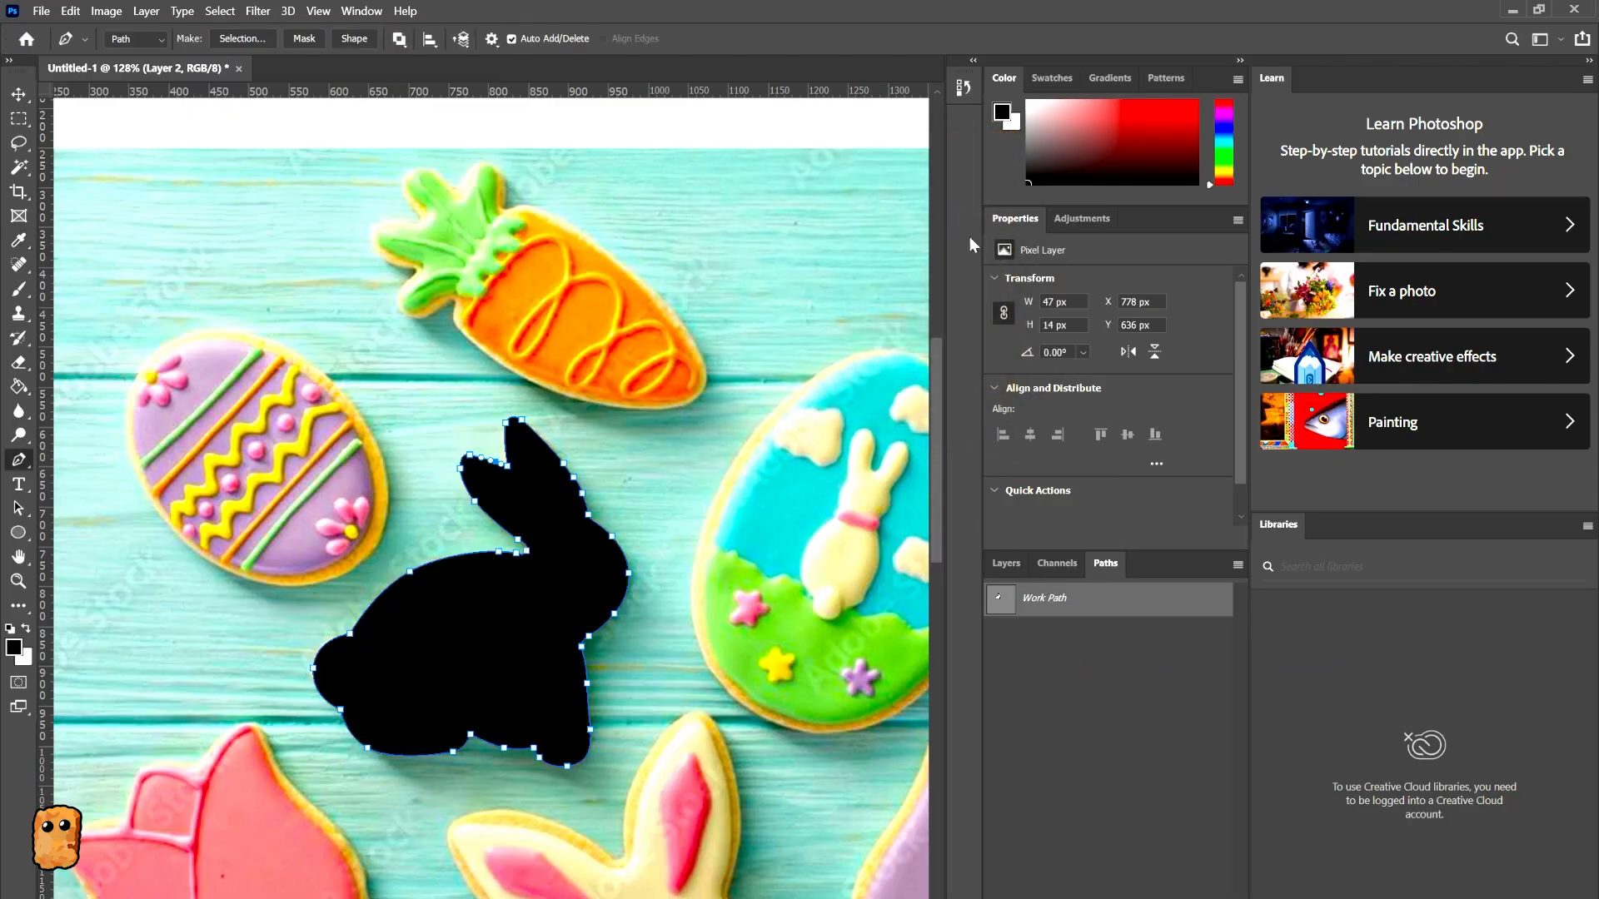
# - Hide the cookie picture layer and deselect the work path
pyautogui.click(1005, 563)
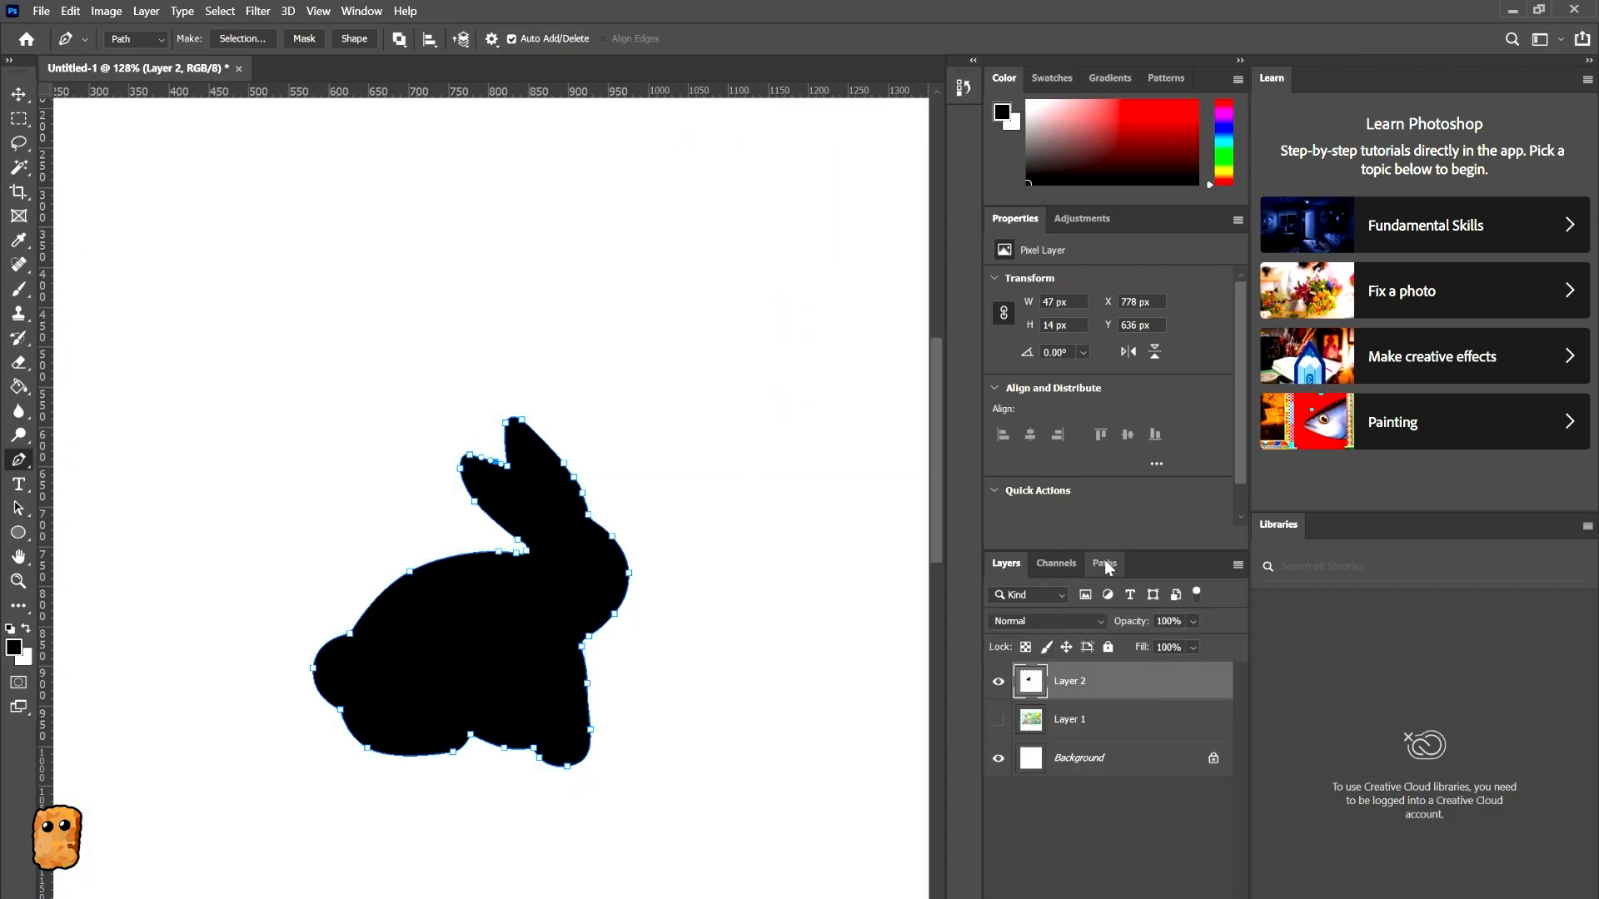
pyautogui.click(1106, 564)
pyautogui.click(1090, 870)
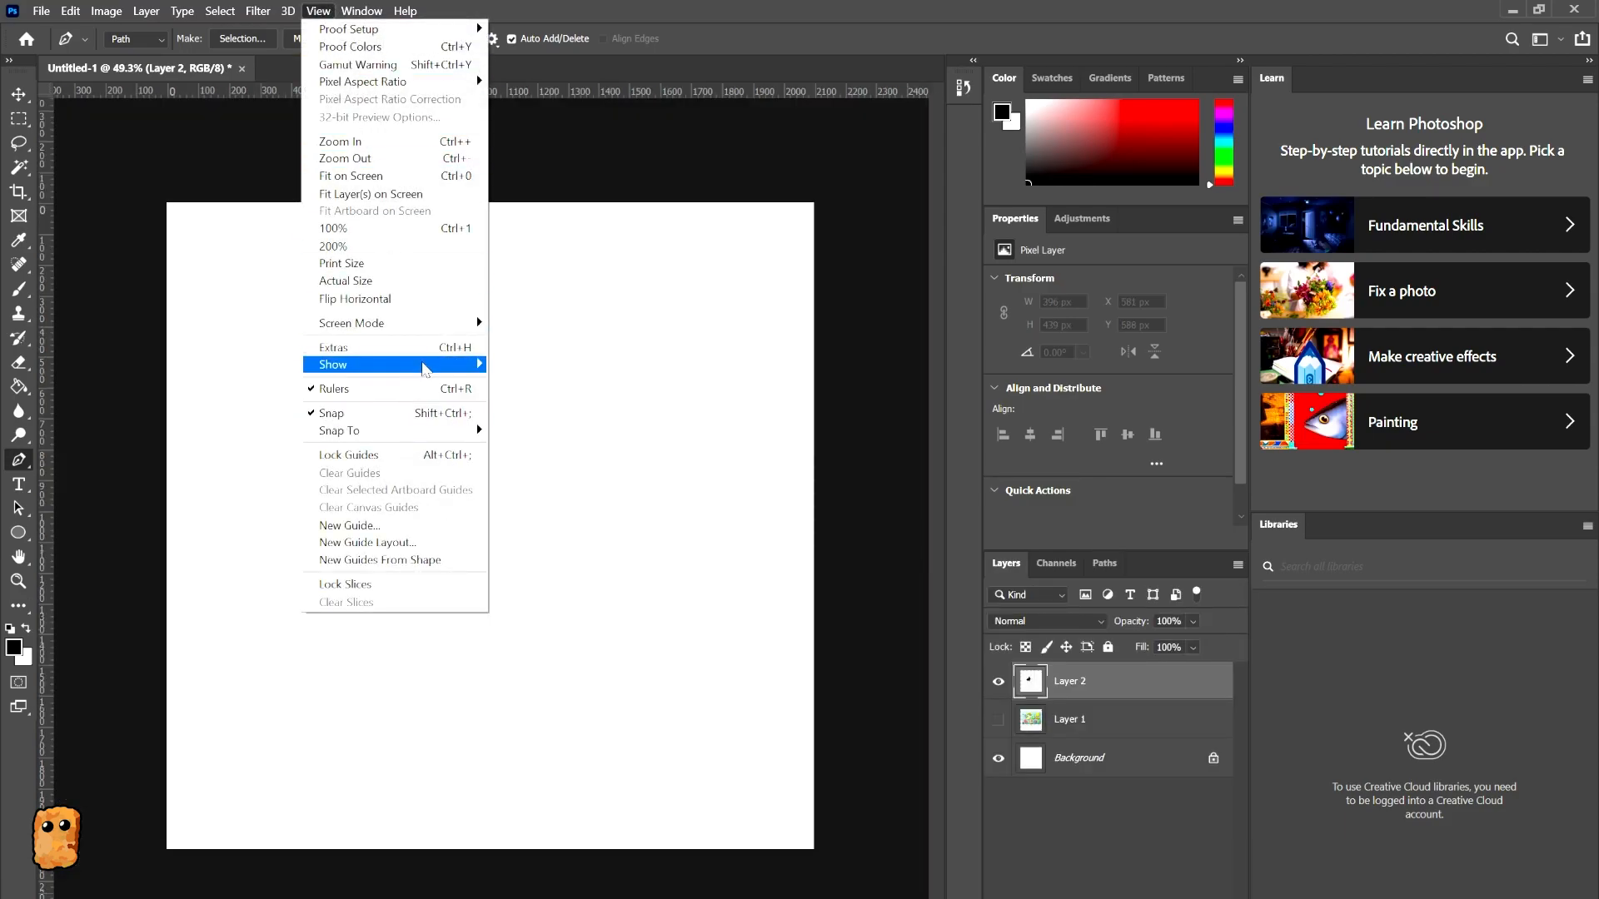
# - Switch the document's ruler units to inches
pyautogui.moveTo(425, 367)
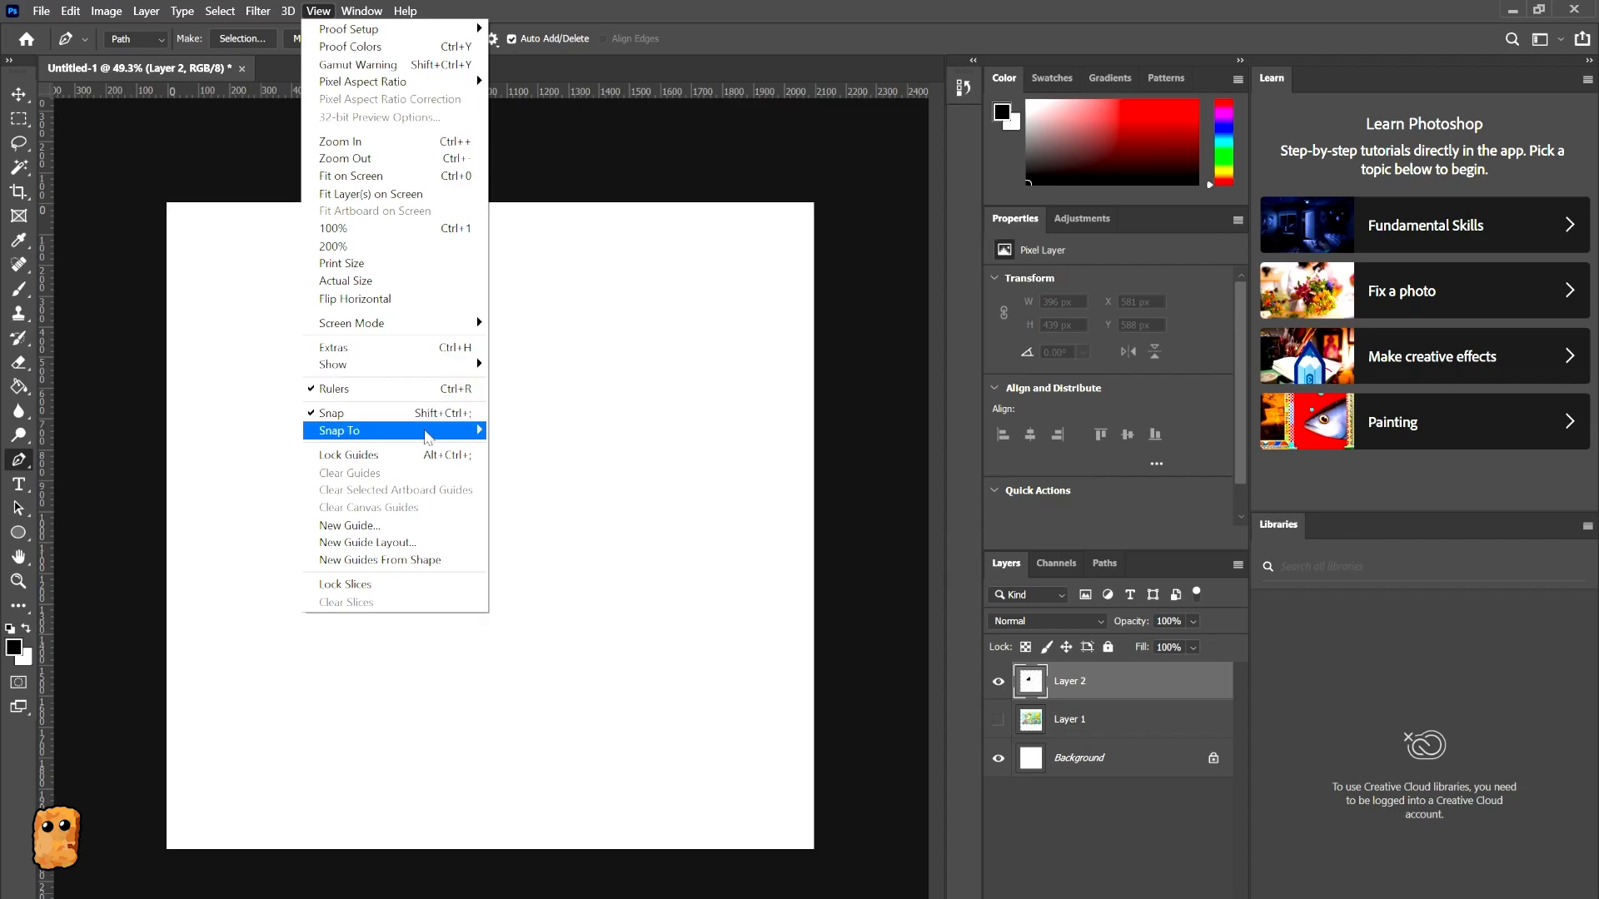
pyautogui.rightClick(664, 99)
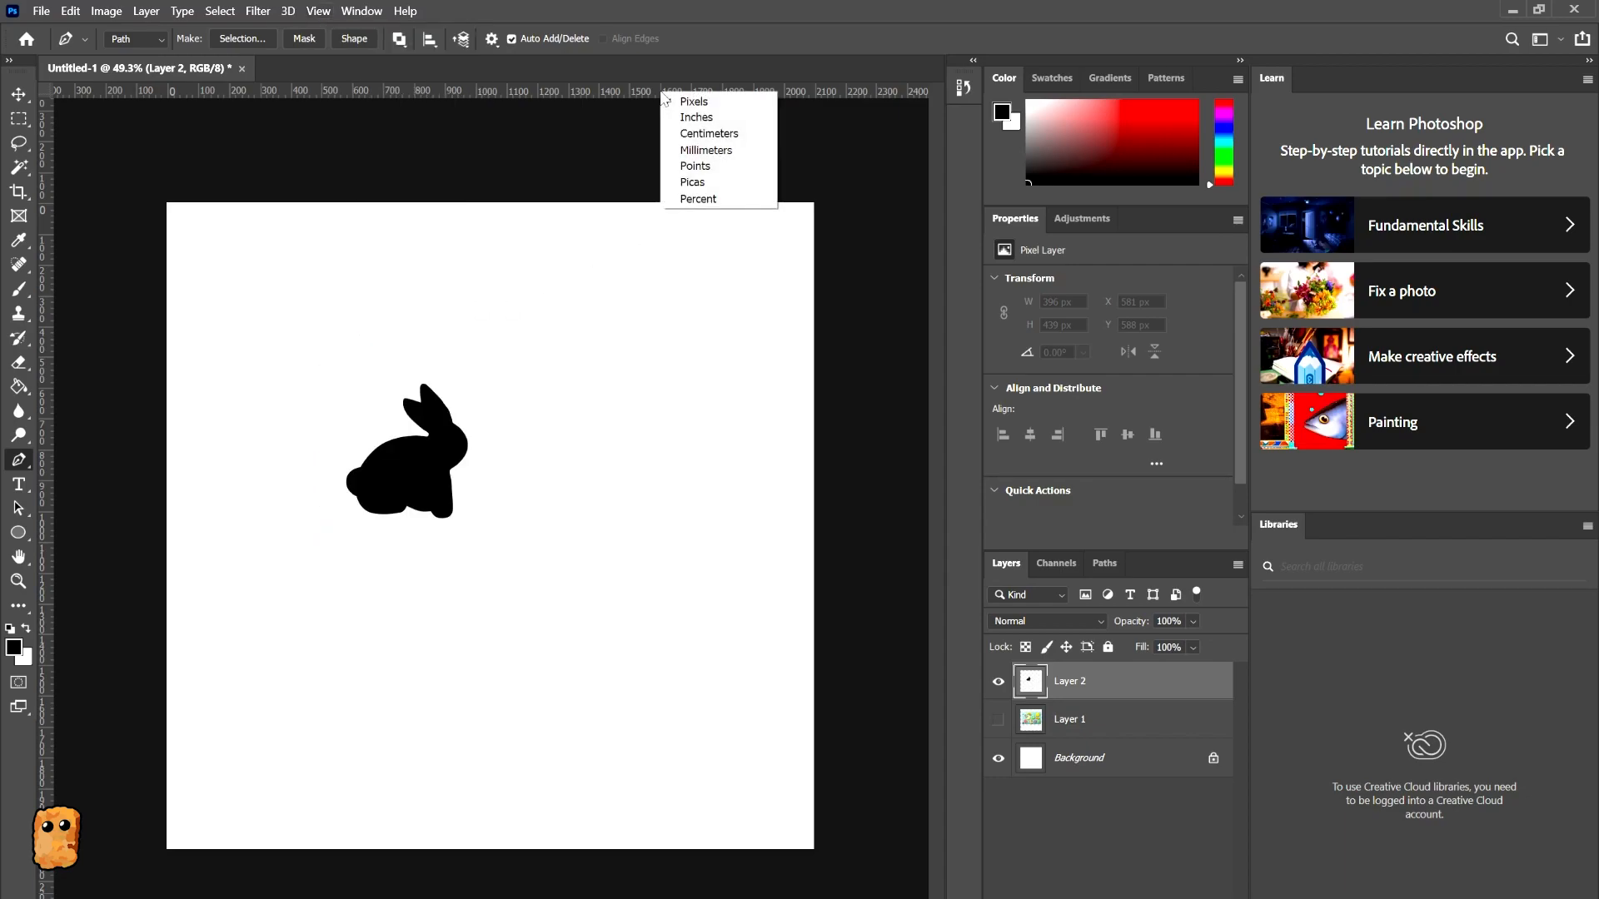
pyautogui.click(704, 119)
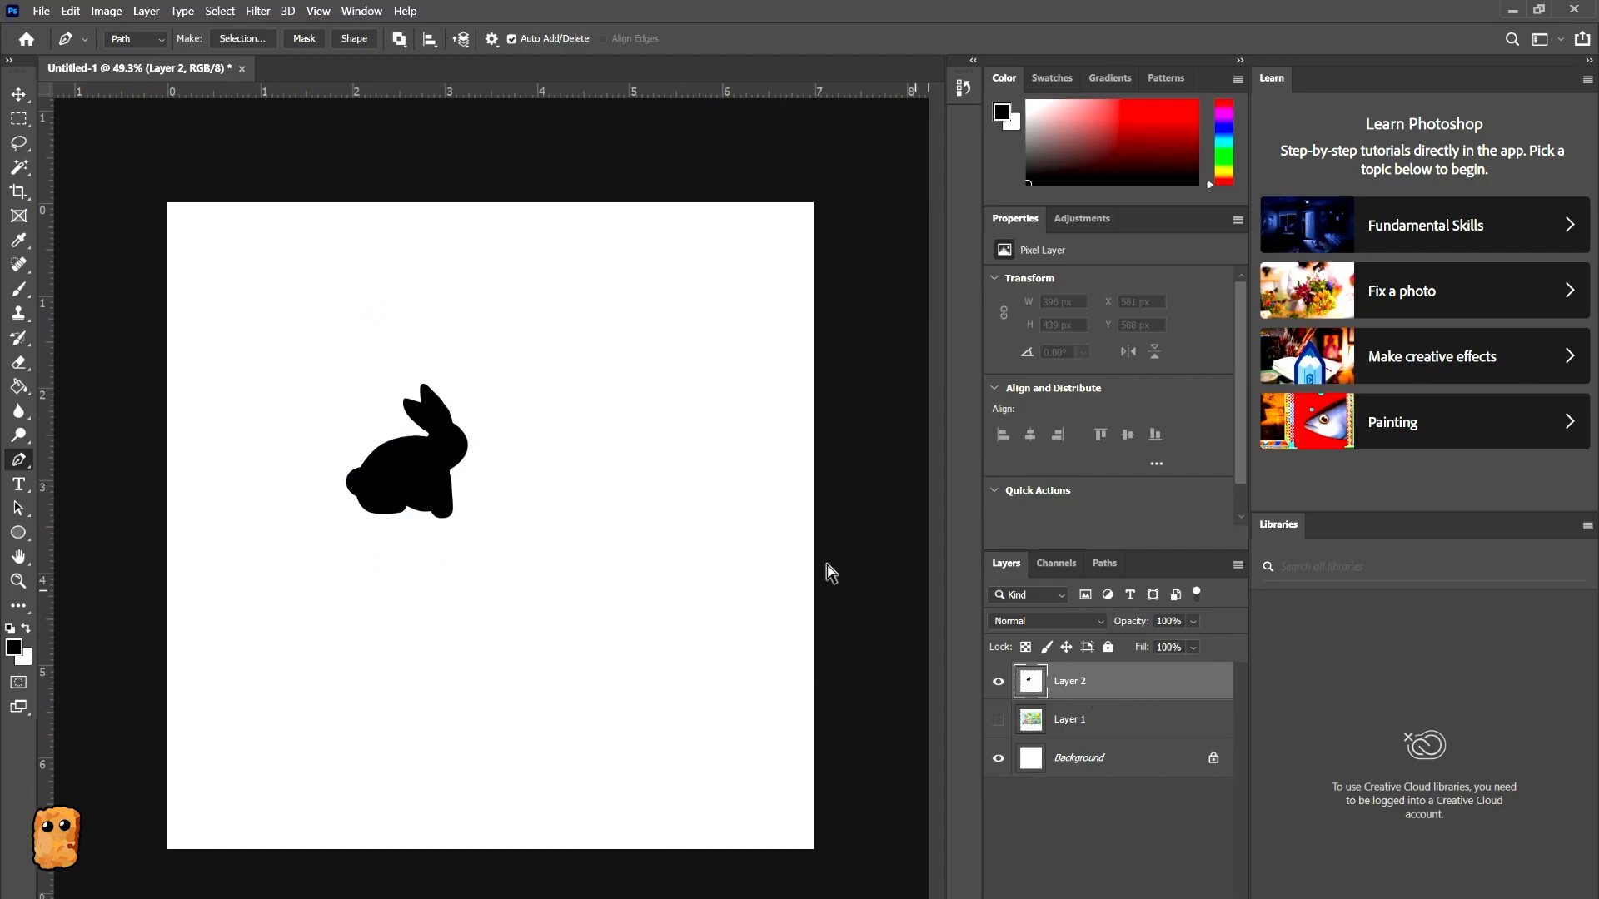
# - Move and proportionally enlarge the bunny silhouette to about 3.49 in wide by 3.87 in high
pyautogui.click(18, 118)
pyautogui.moveTo(363, 343); pyautogui.dragTo(503, 528)
pyautogui.moveTo(235, 295); pyautogui.dragTo(523, 567)
pyautogui.keyDown('ctrl'); pyautogui.moveTo(444, 452); pyautogui.dragTo(420, 425); pyautogui.keyUp('ctrl')
pyautogui.hotkey('ctrl', 't')
pyautogui.moveTo(447, 493); pyautogui.dragTo(524, 564)
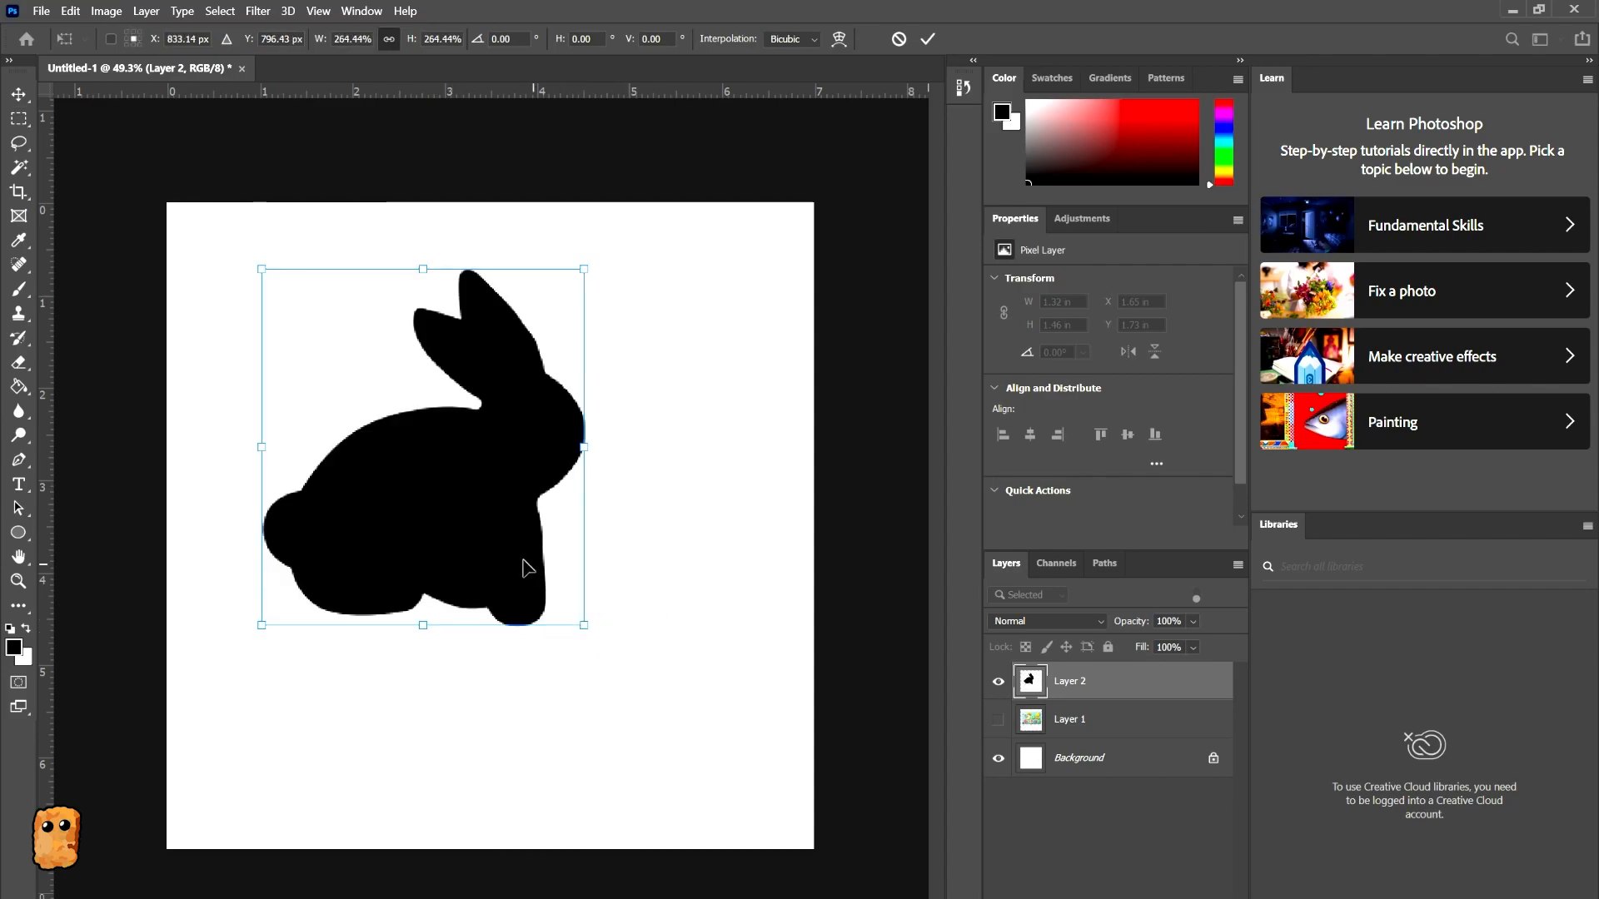
pyautogui.click(930, 39)
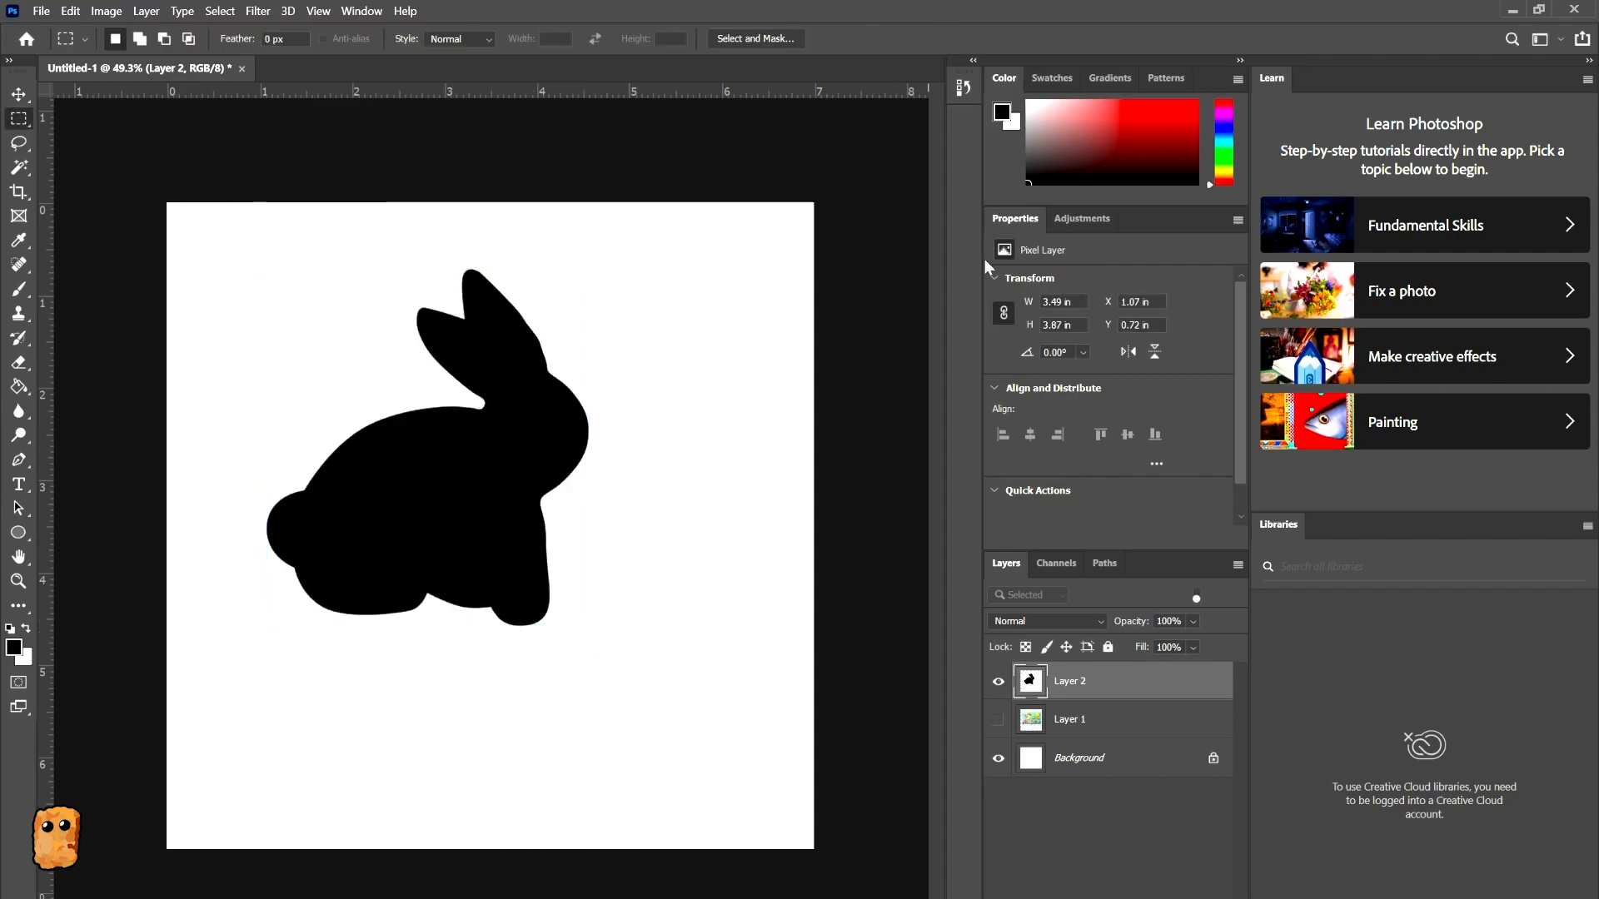
# - Quick-export the bunny layer as the PNG file bunny1, replacing the existing file
pyautogui.rightClick(1141, 696)
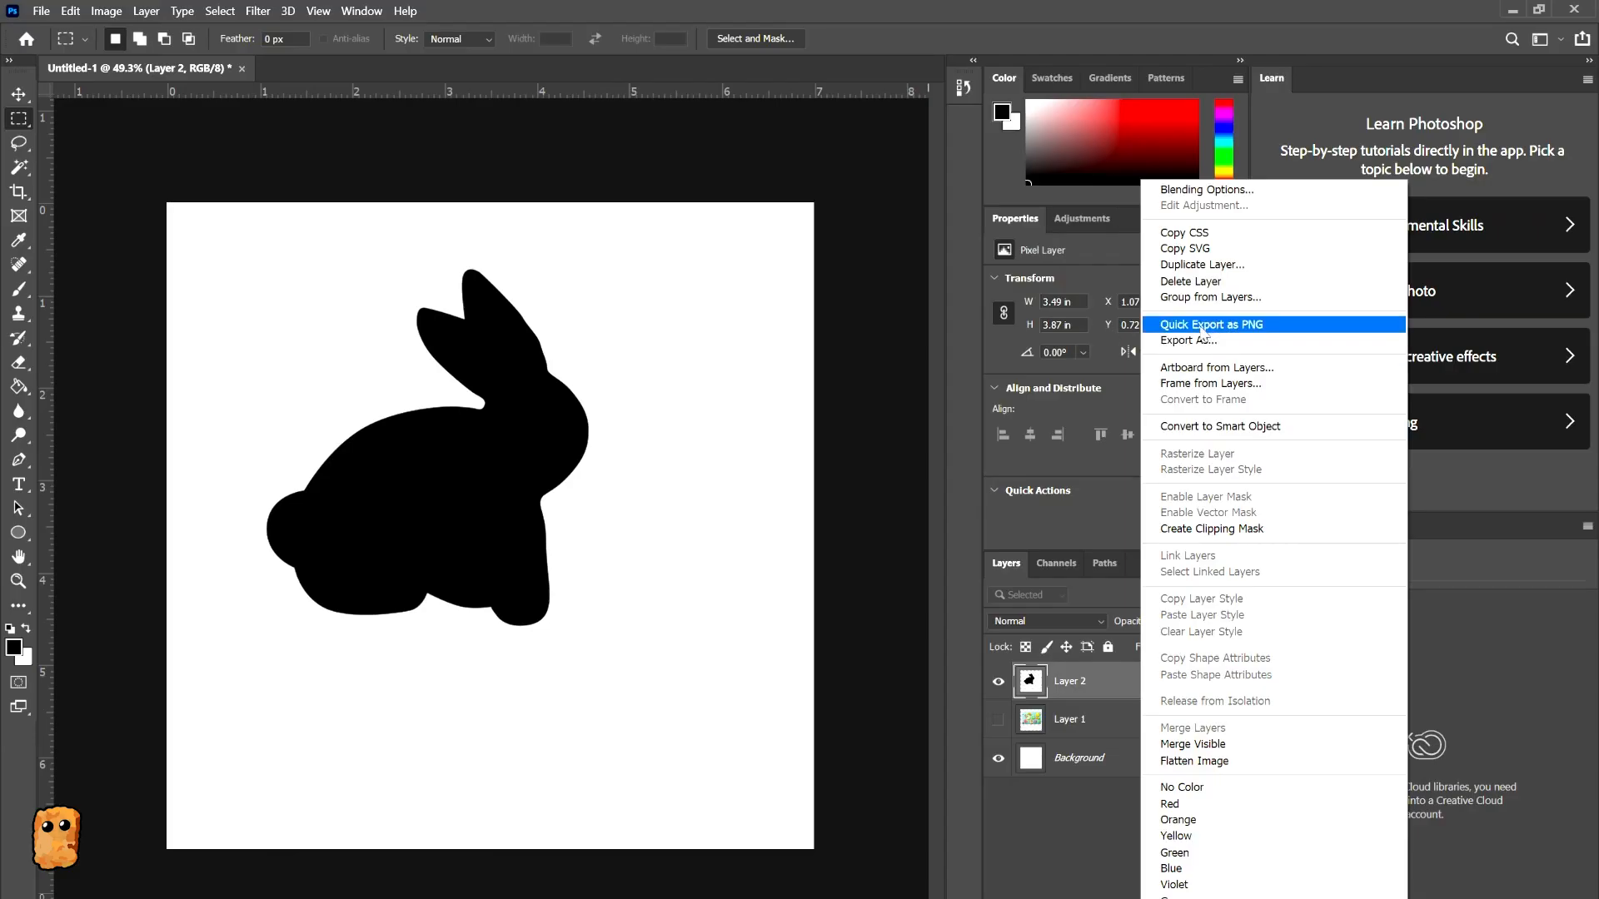
pyautogui.click(929, 147)
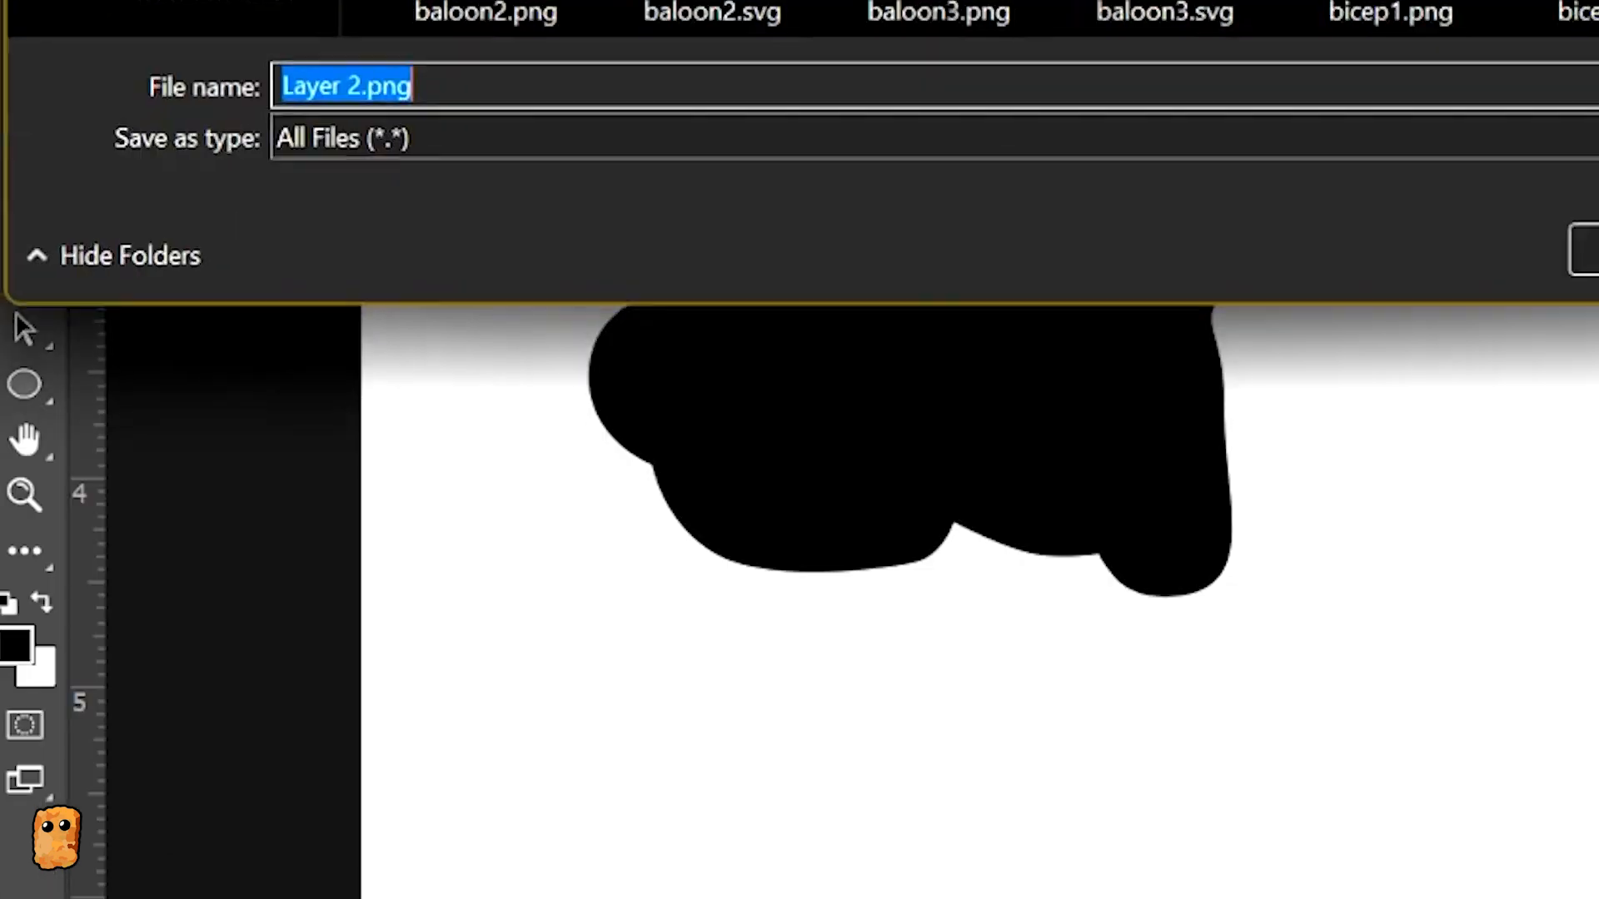
pyautogui.write('bunny')
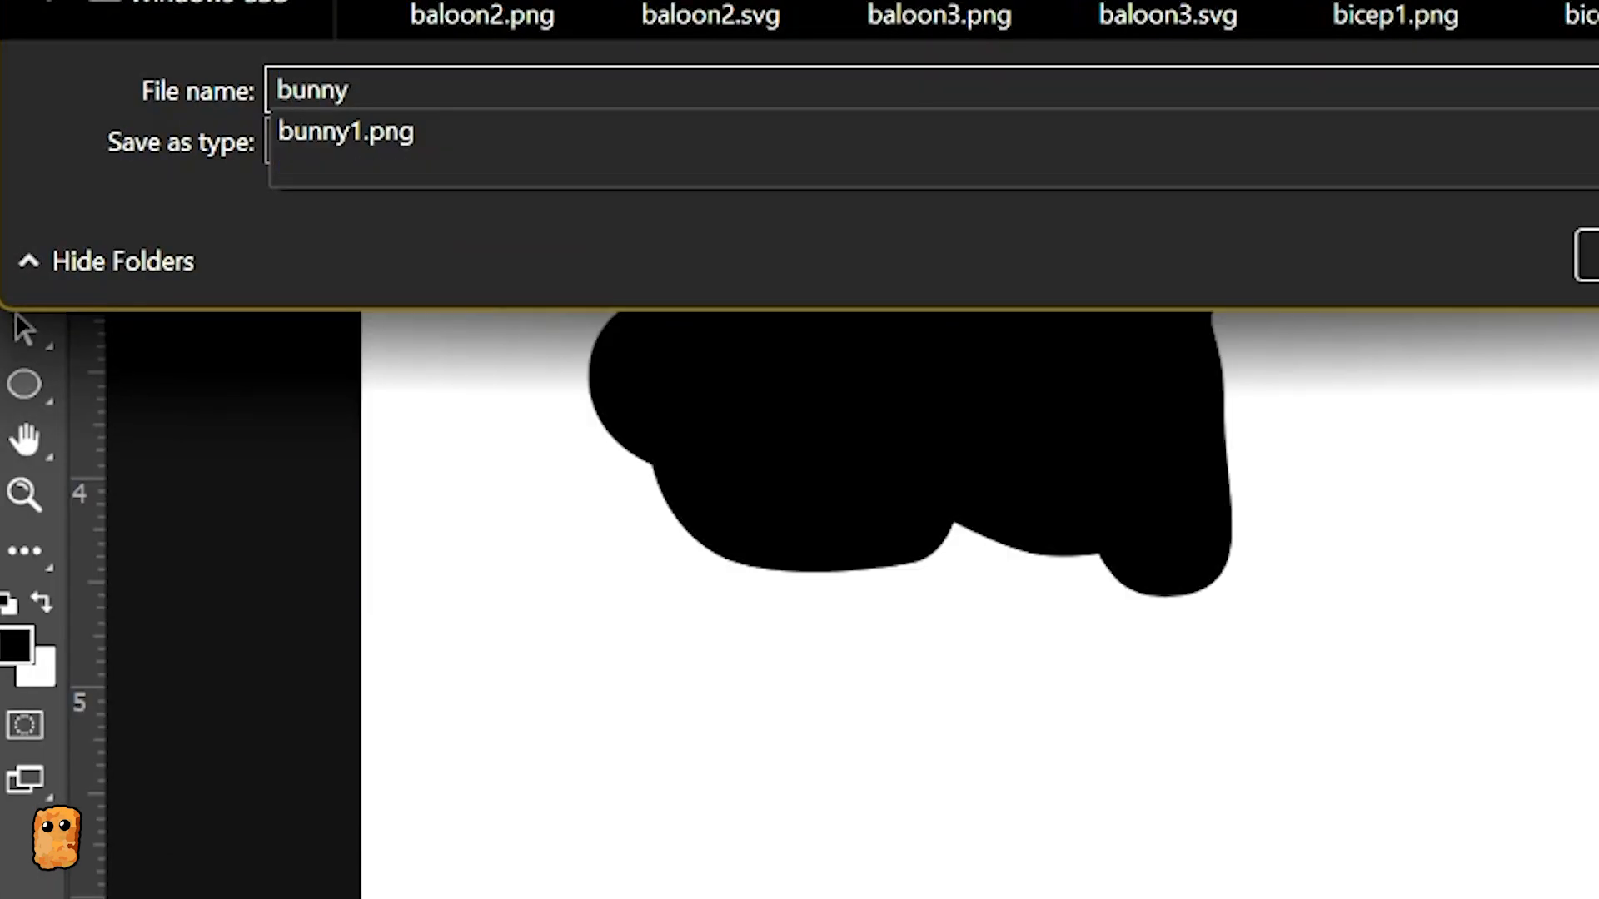
pyautogui.write('1')
pyautogui.press('Return')
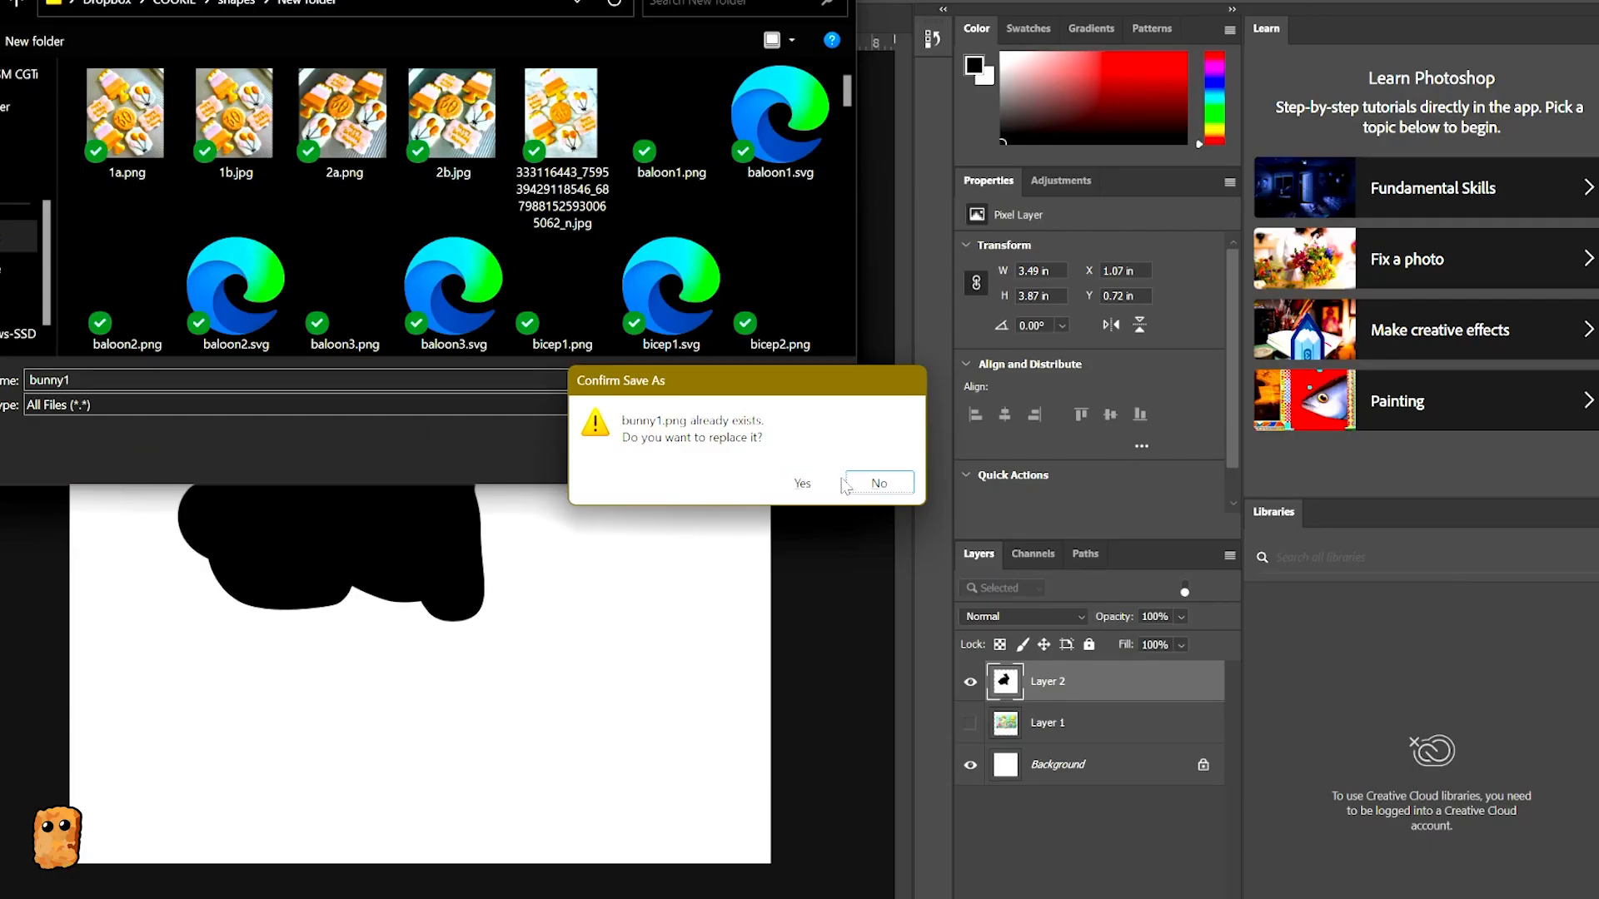
pyautogui.click(802, 483)
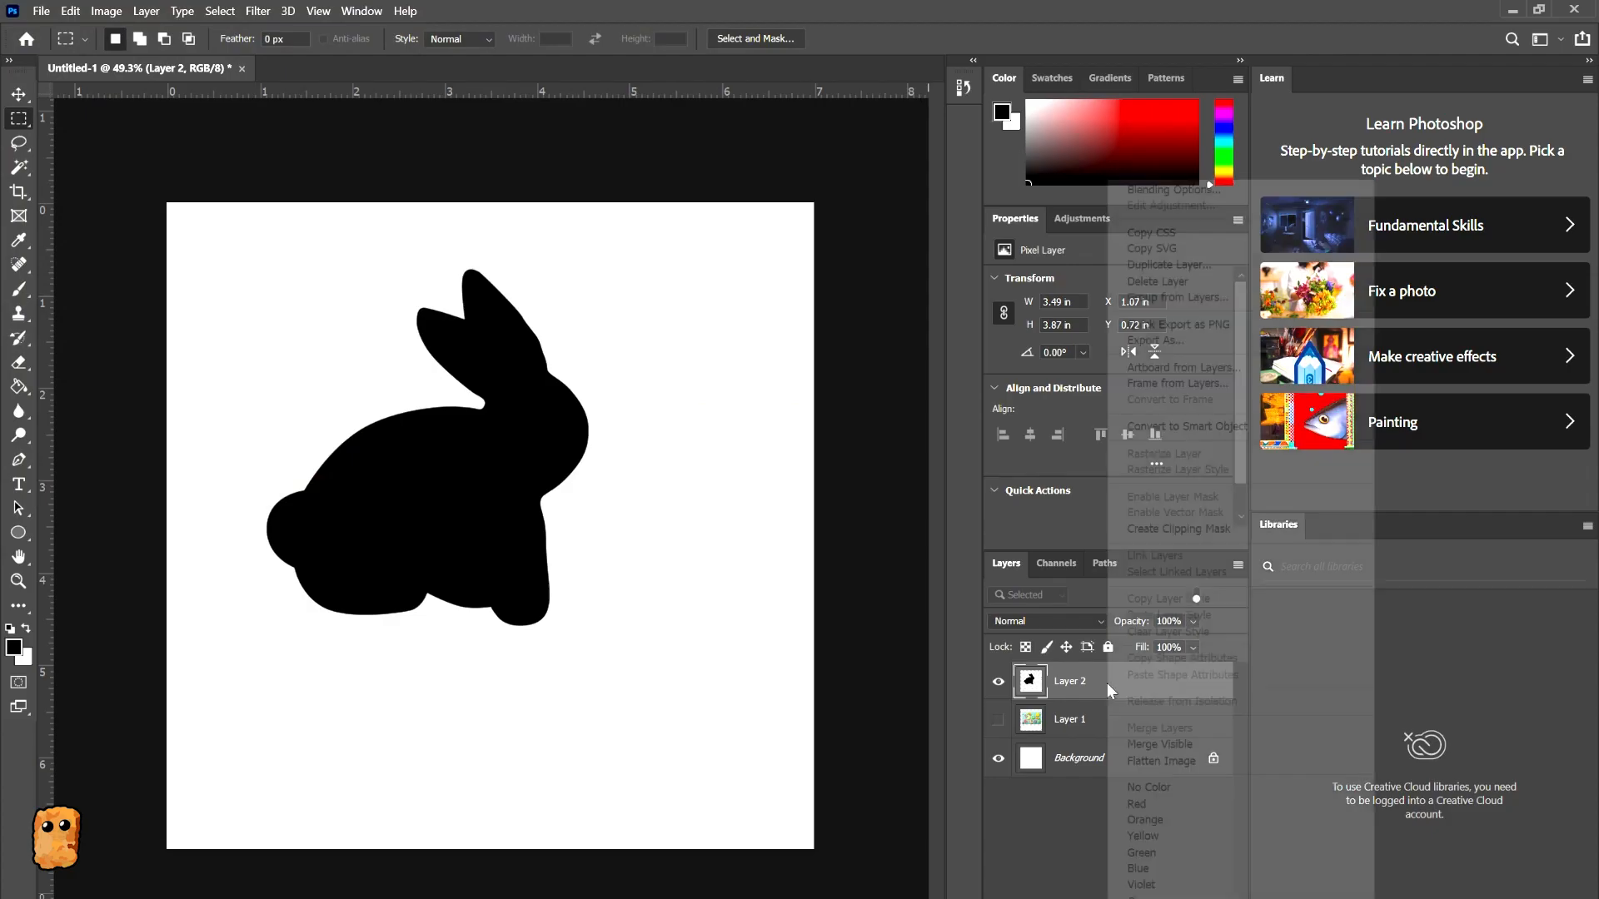
# - Add an 8 px black outside stroke to the bunny layer, briefly previewing the stroke colour as ff0000
pyautogui.rightClick(1116, 676)
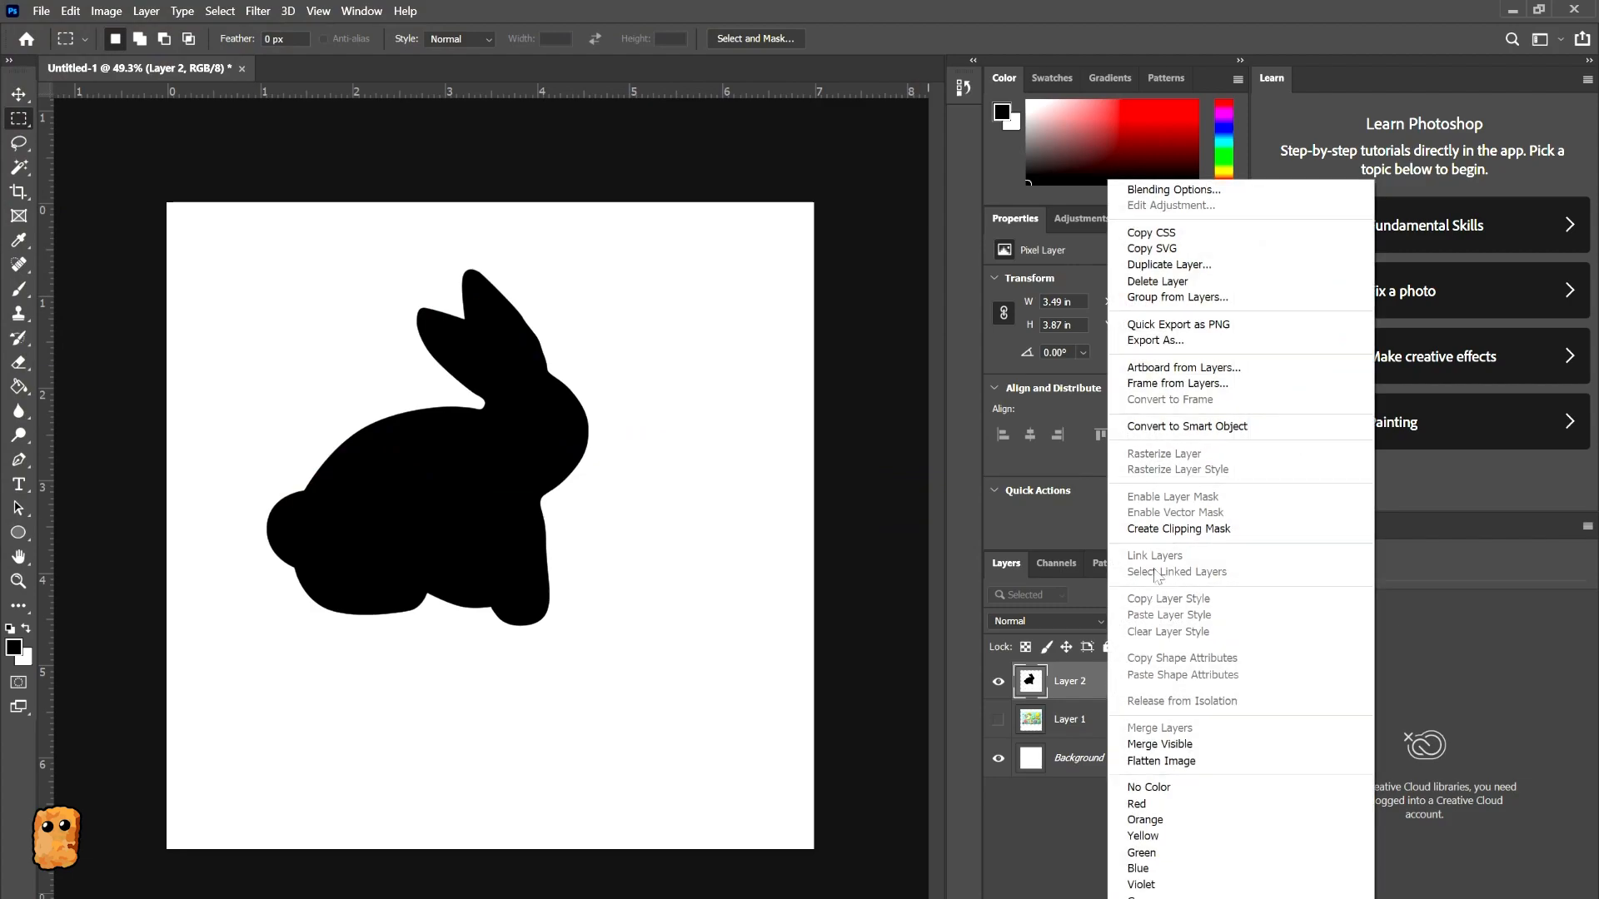
pyautogui.click(1098, 684)
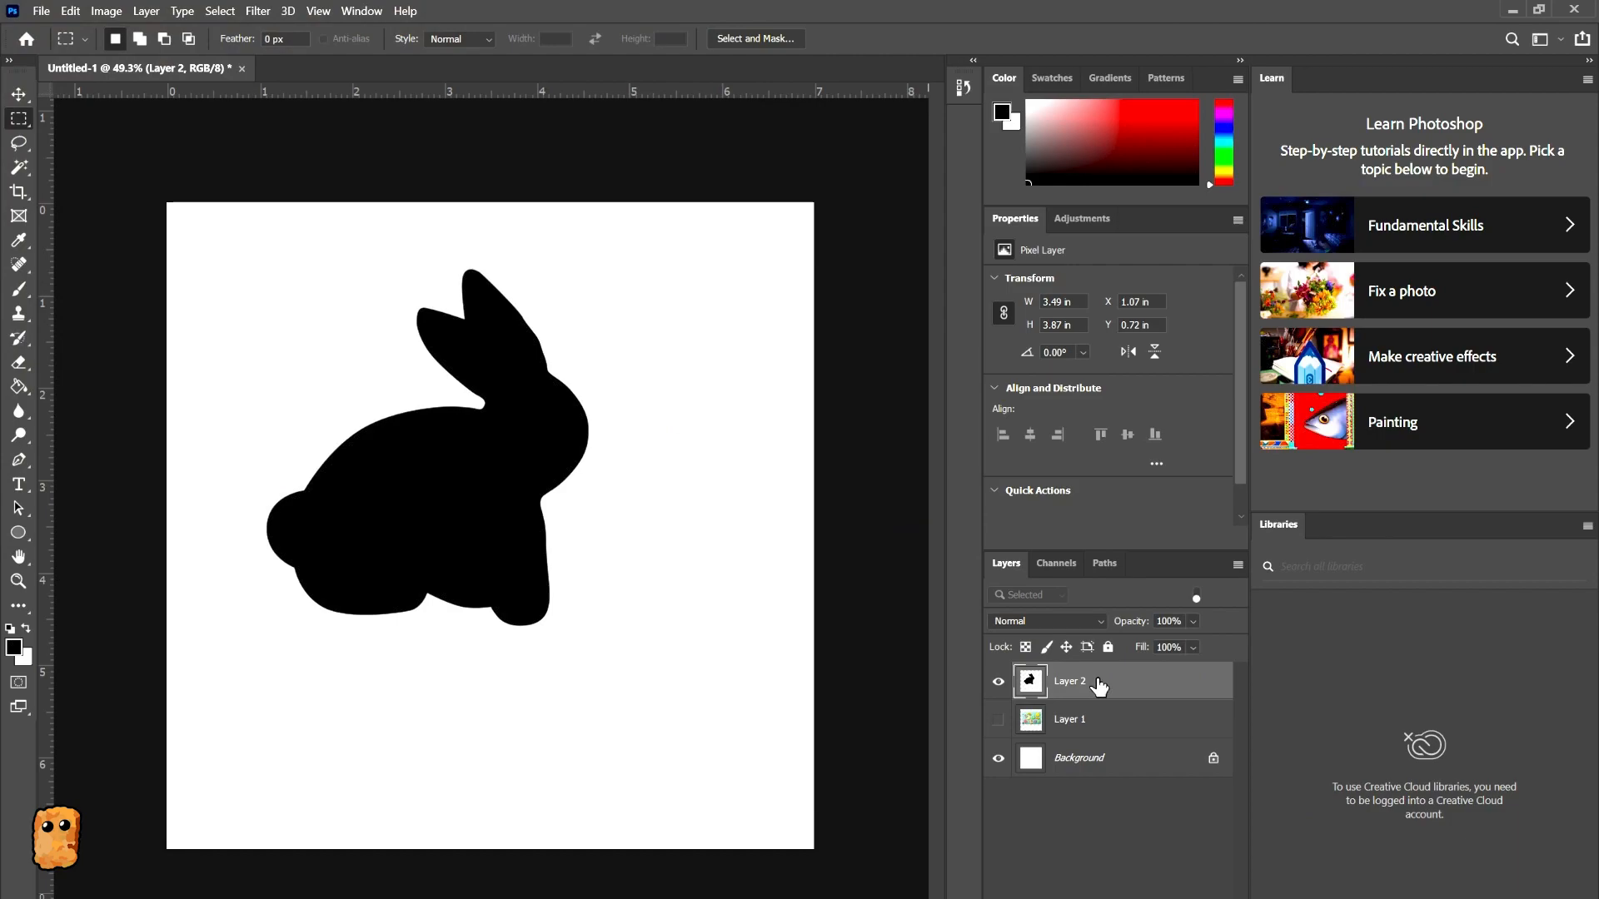
pyautogui.doubleClick(1099, 683)
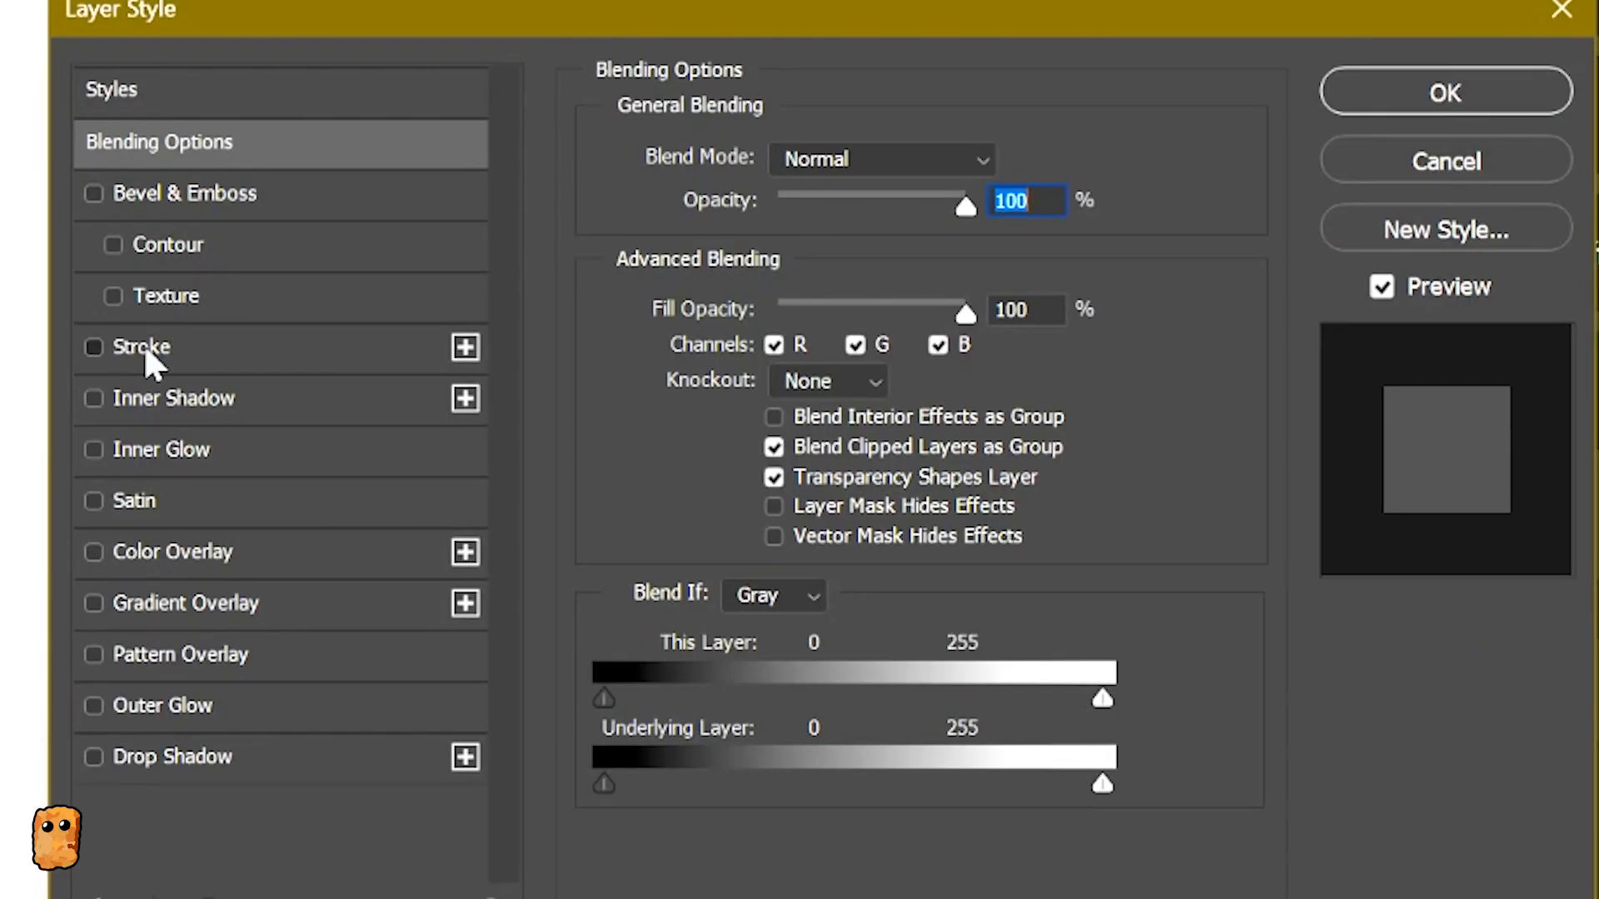
pyautogui.click(145, 350)
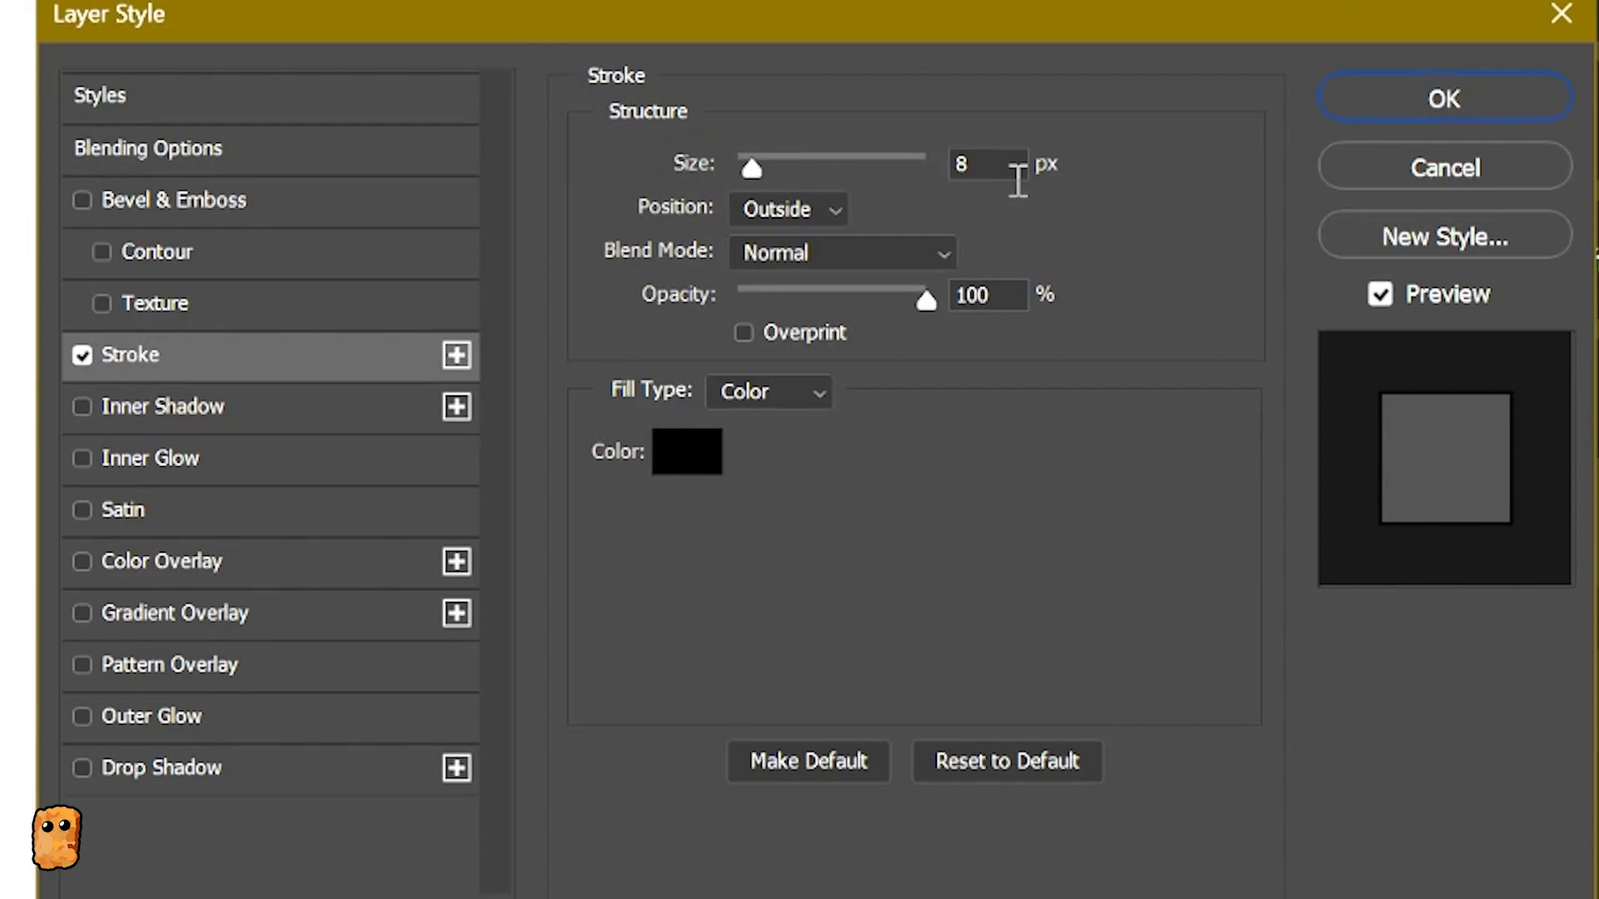
pyautogui.click(653, 464)
pyautogui.write('ff0000')
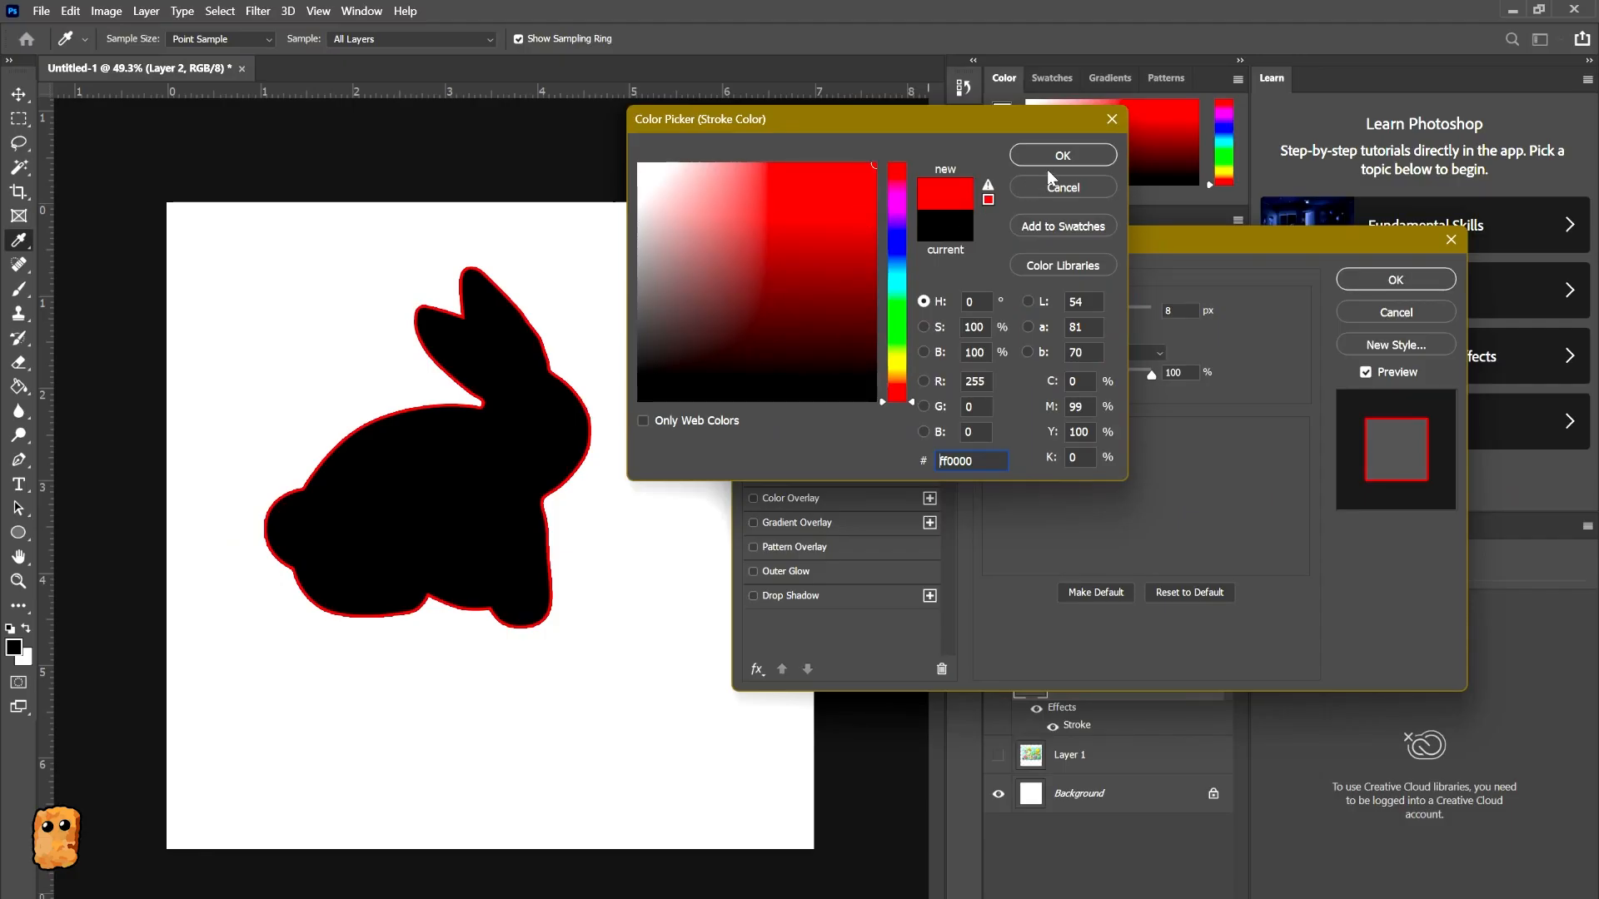
pyautogui.click(1057, 185)
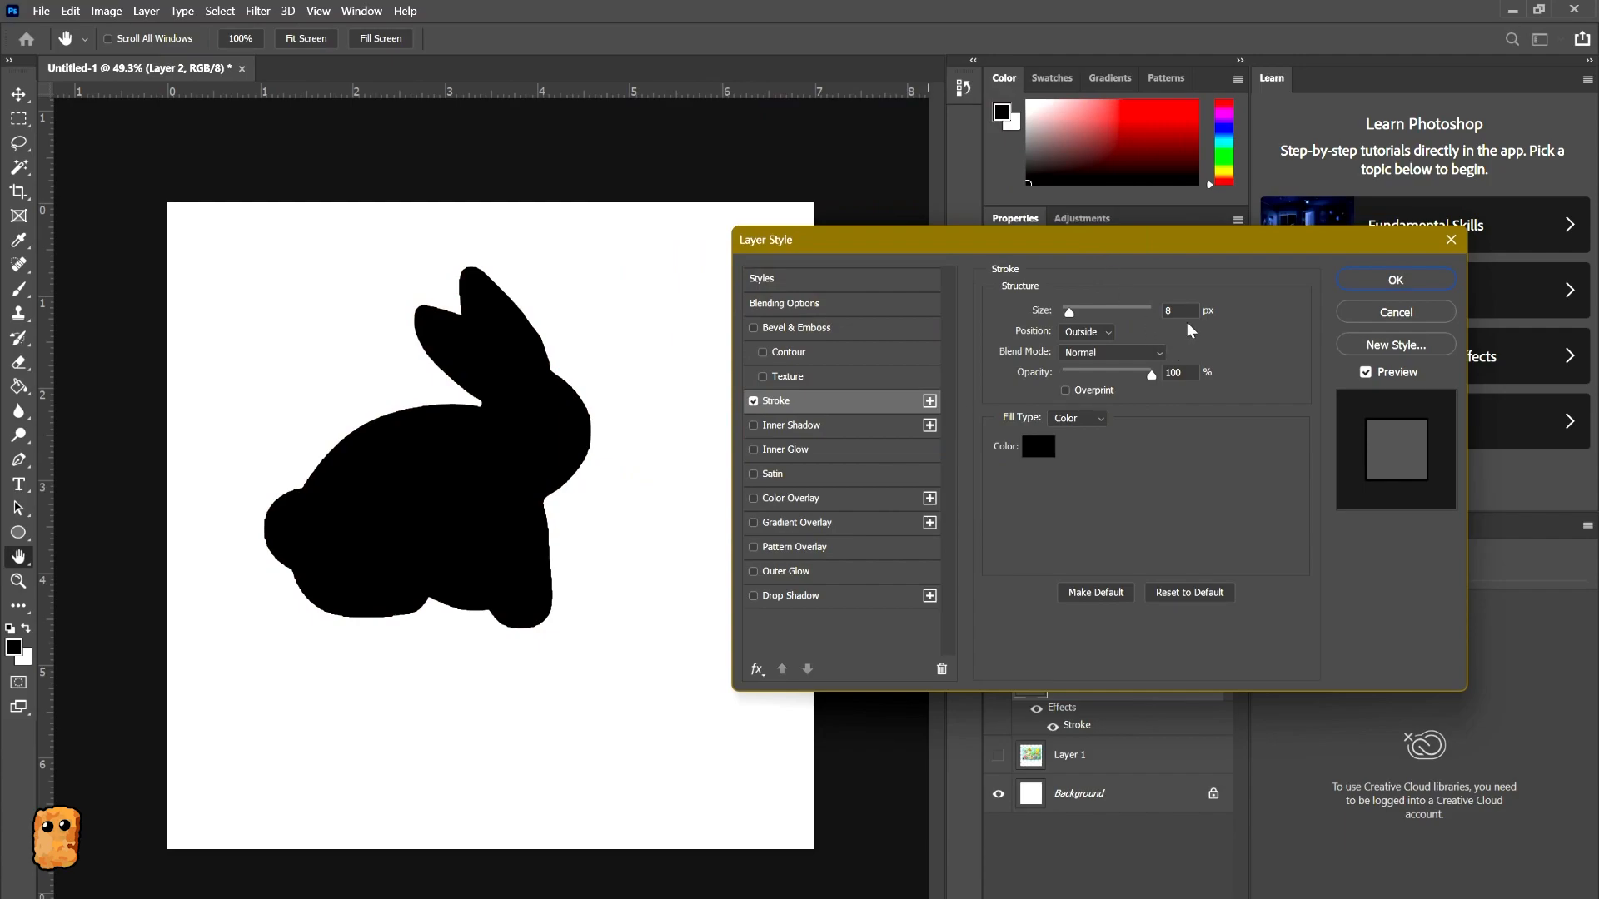
pyautogui.click(1396, 281)
pyautogui.press('m')
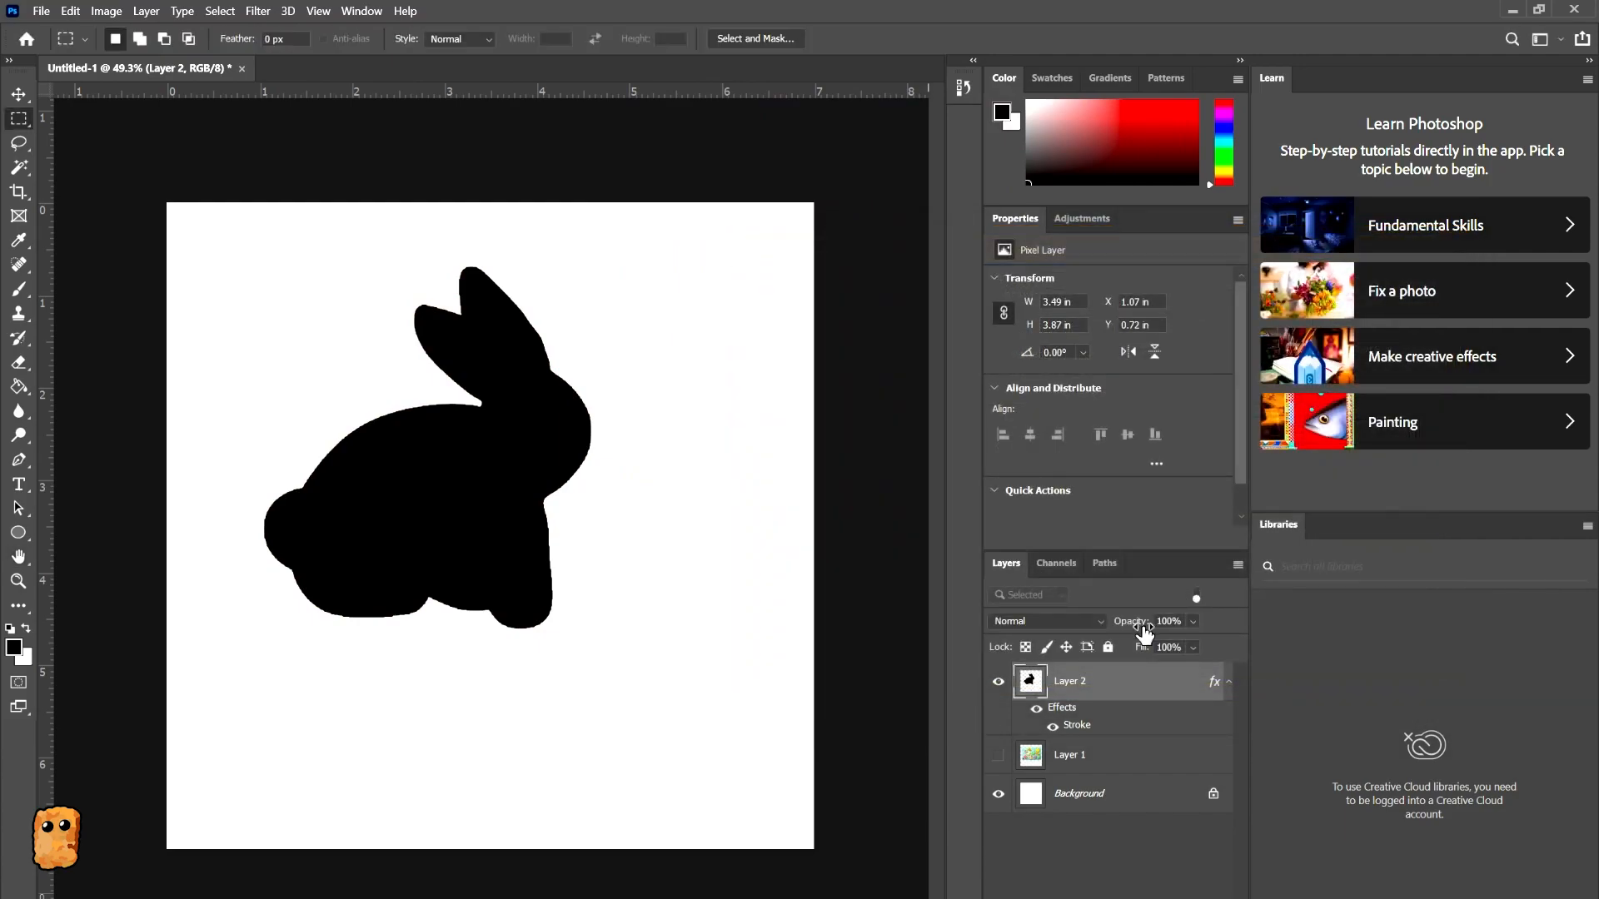
# - Quick-export the stroked bunny layer as the PNG file bunny2
pyautogui.rightClick(1105, 676)
pyautogui.click(1190, 324)
pyautogui.write('bunny')
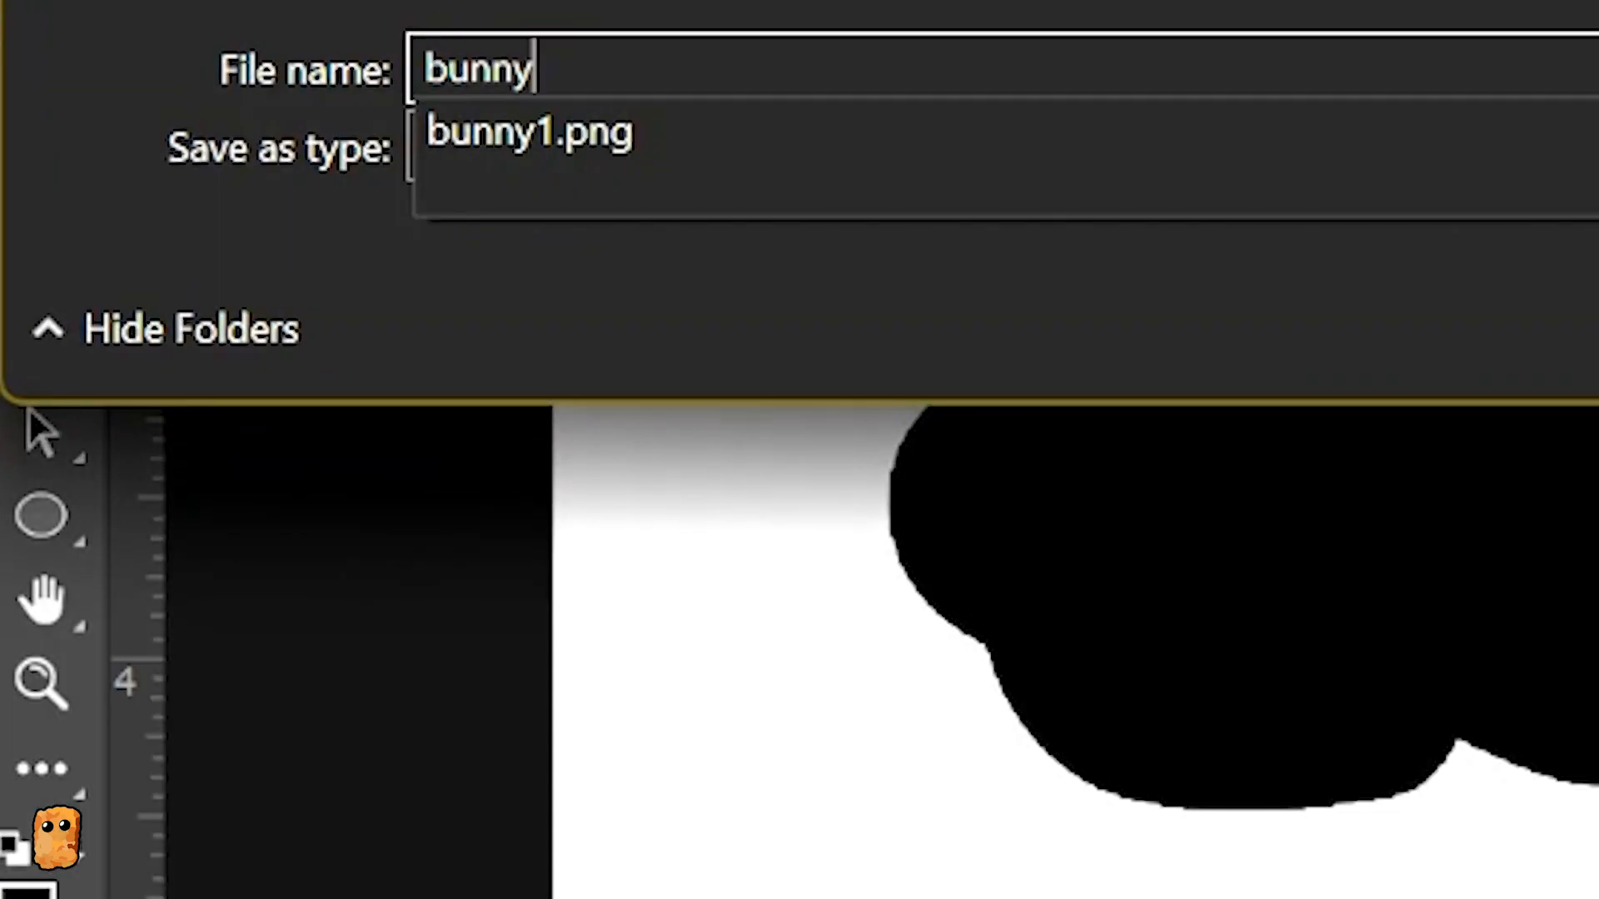
pyautogui.press('Return')
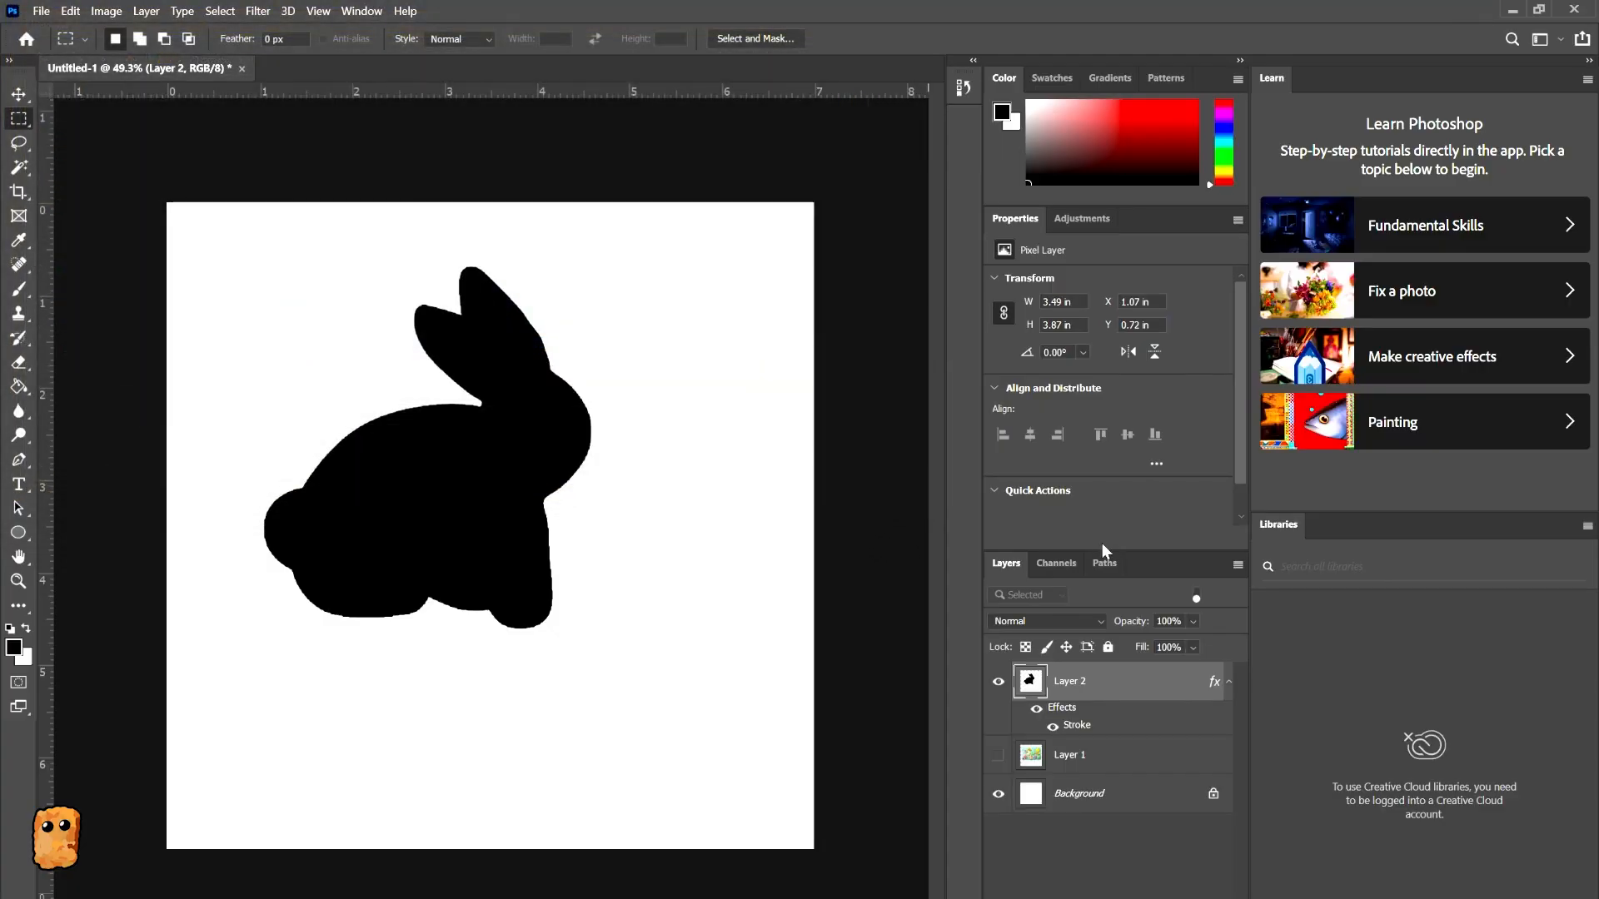
# - Set the bunny layer's stroke size to 25 px, briefly previewing it in ff0000 but keeping the stroke black
pyautogui.doubleClick(1149, 683)
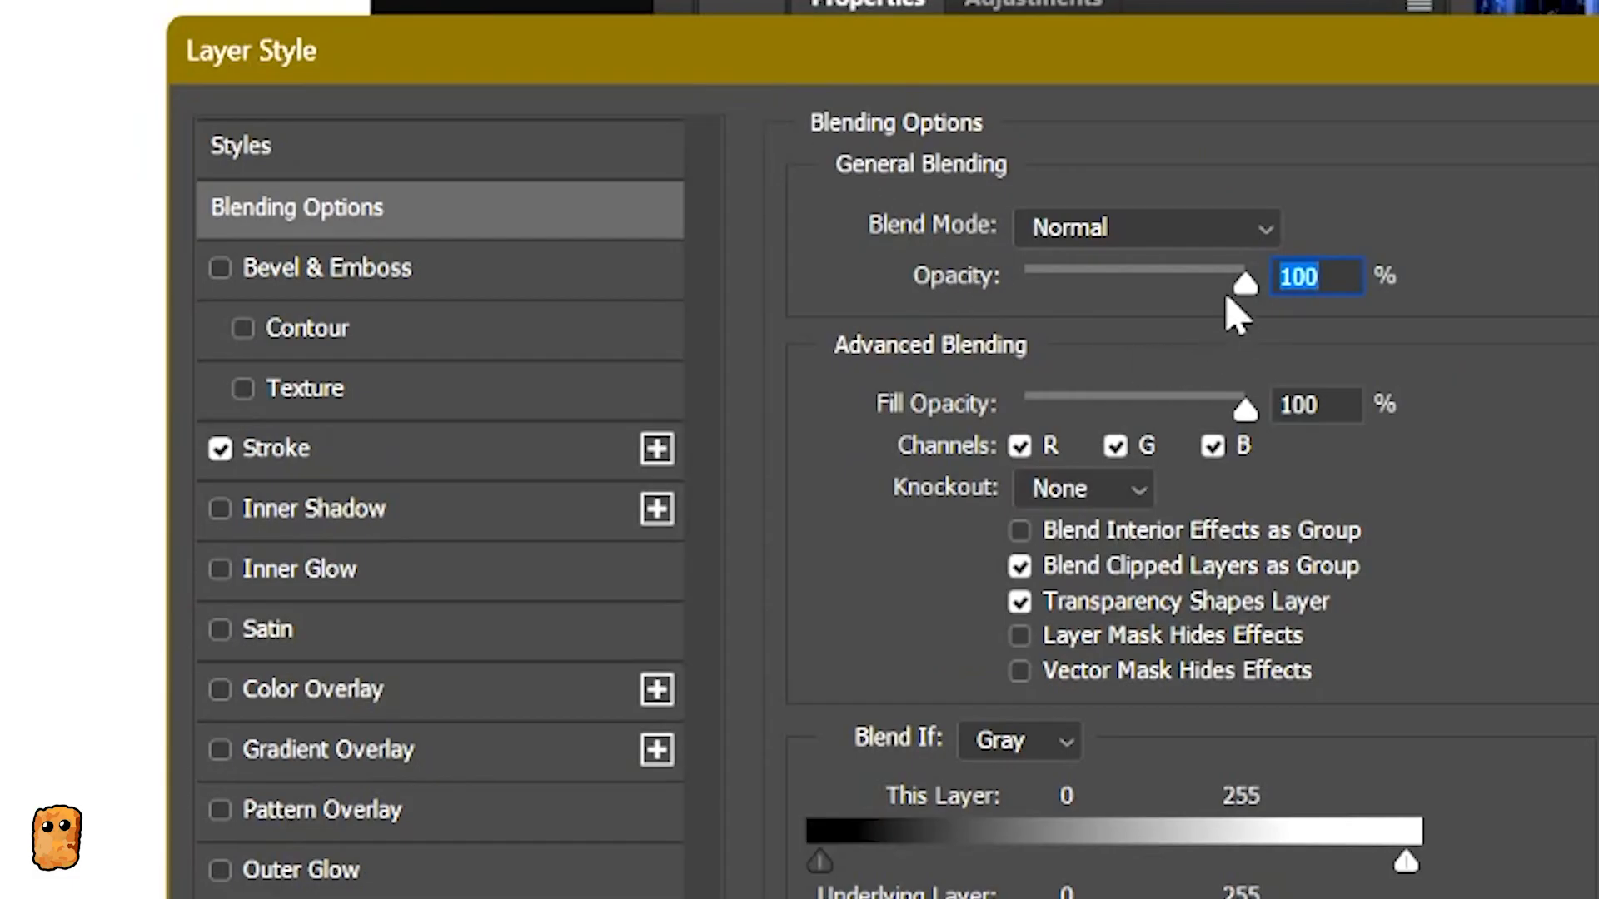
pyautogui.click(349, 454)
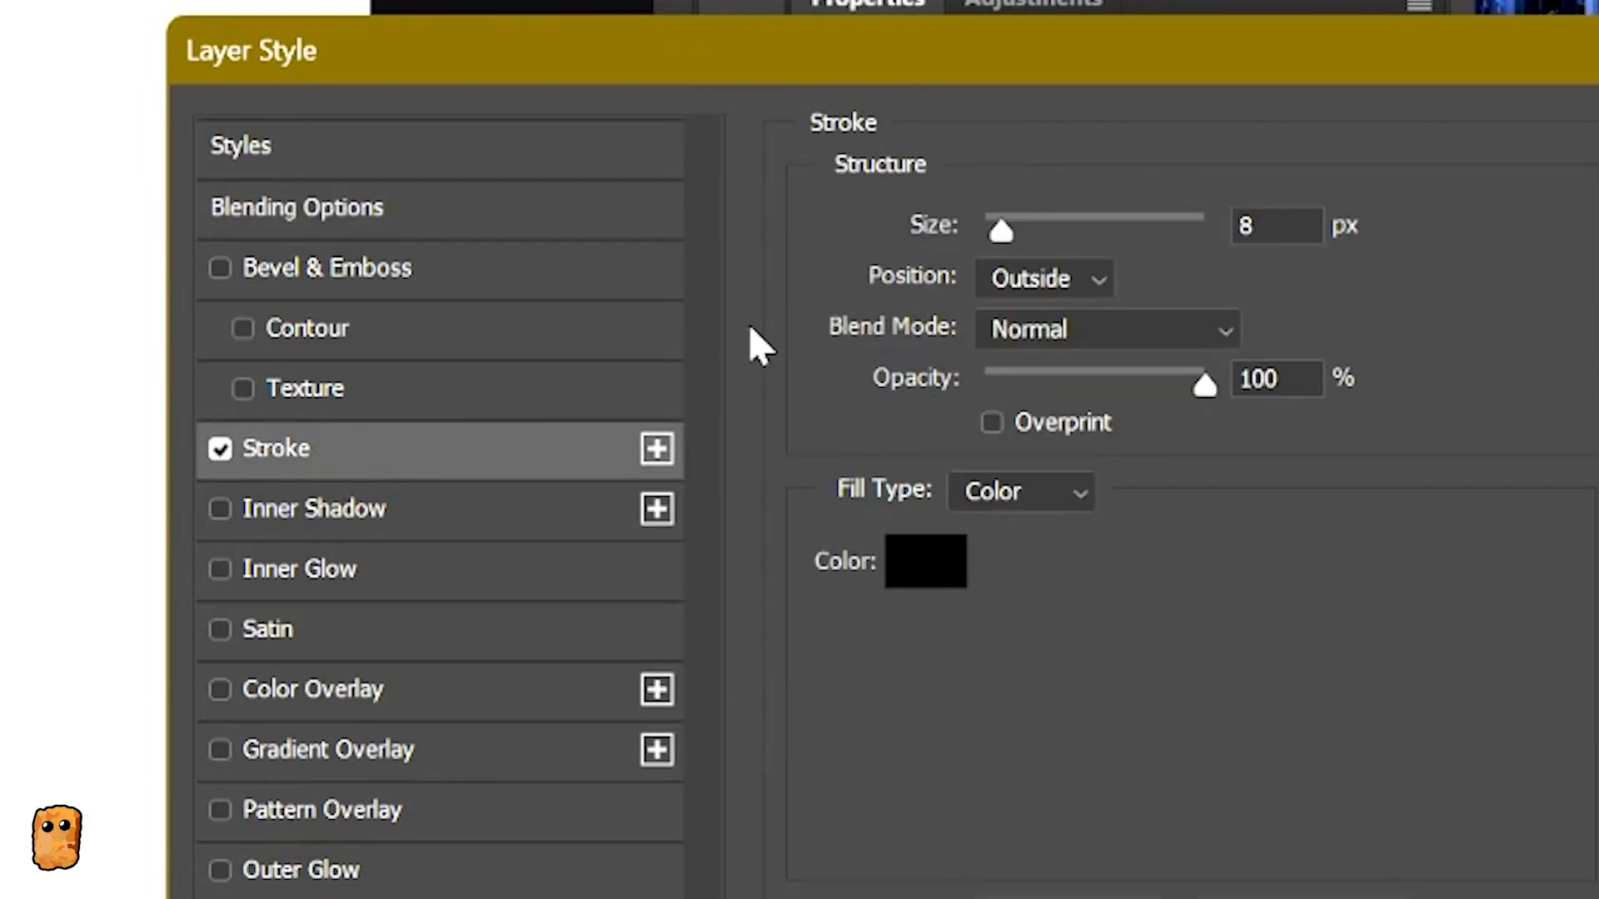
pyautogui.doubleClick(1274, 226)
pyautogui.write('25')
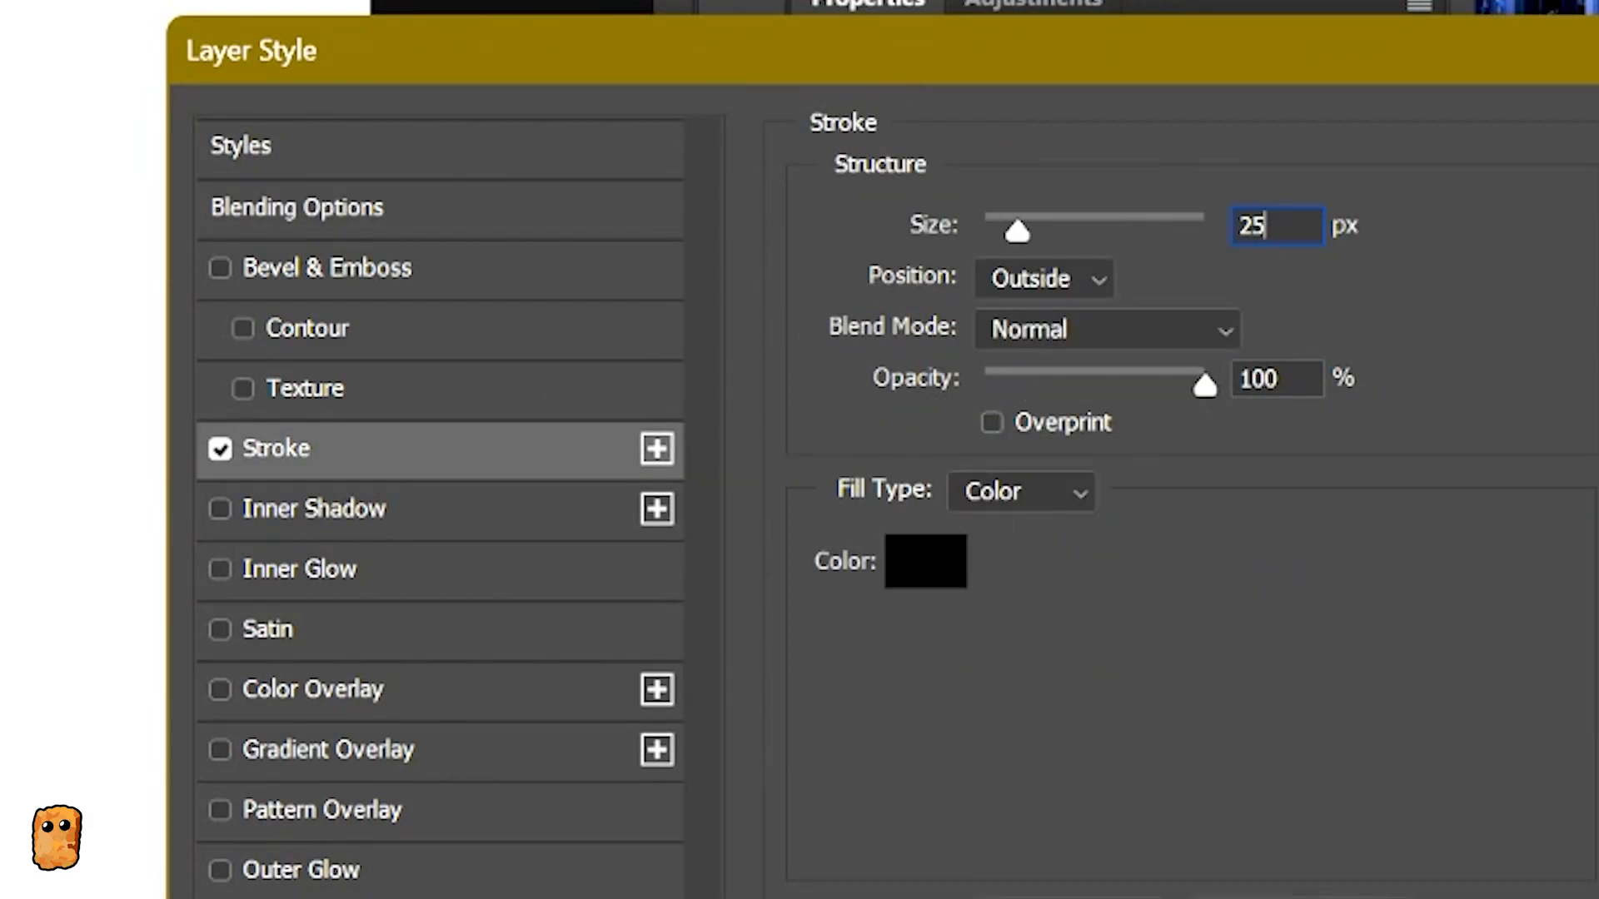
pyautogui.click(919, 577)
pyautogui.click(875, 164)
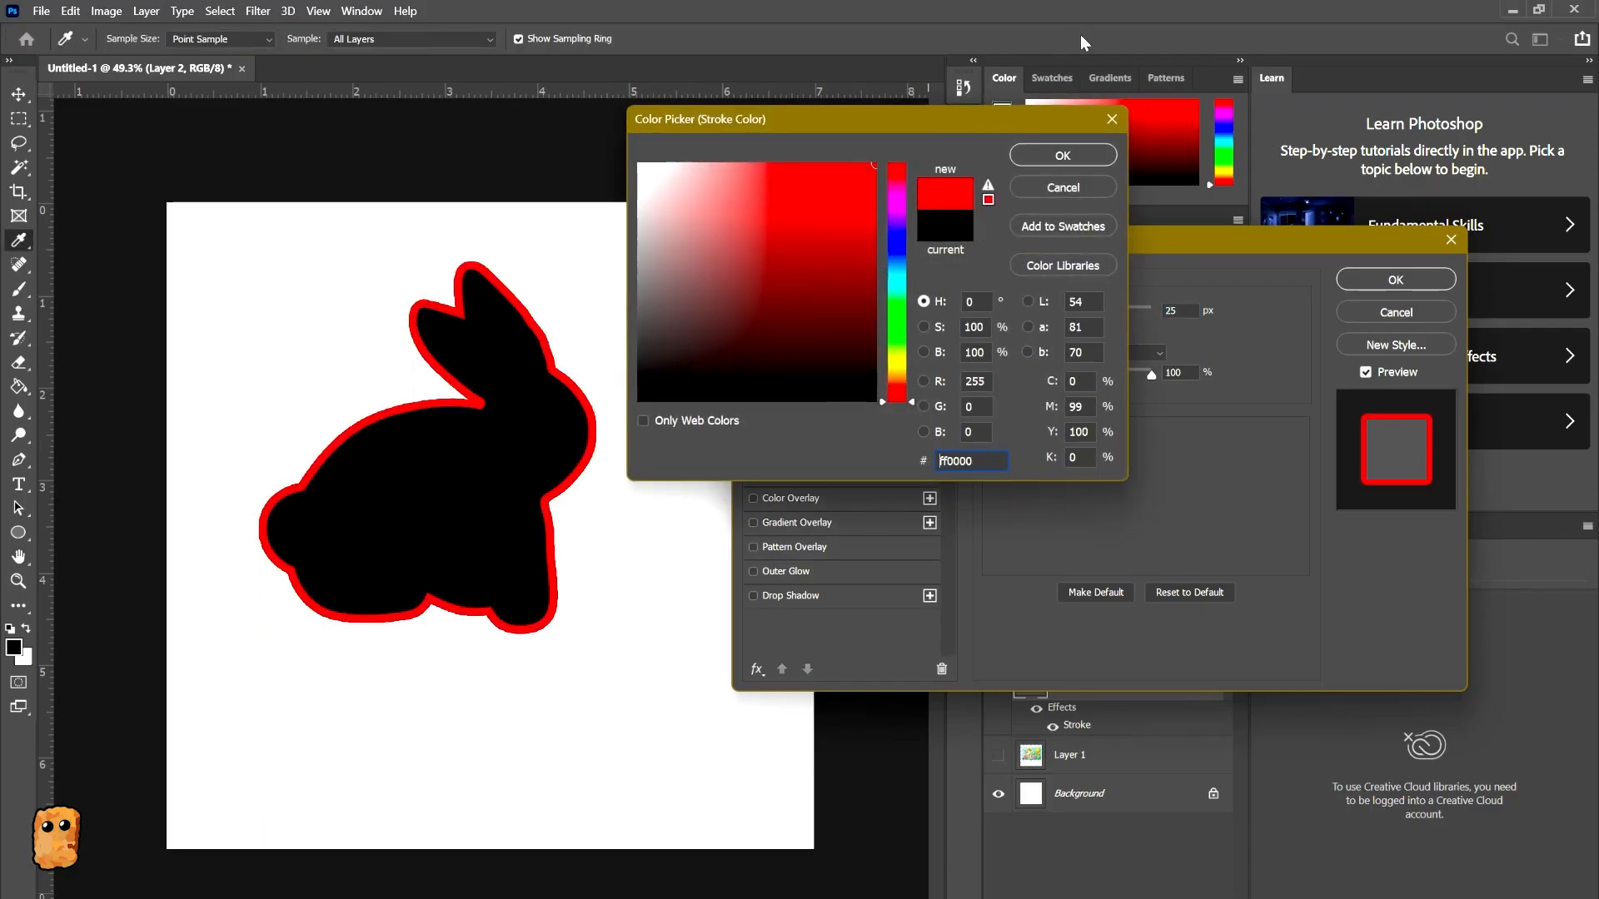
pyautogui.click(1052, 191)
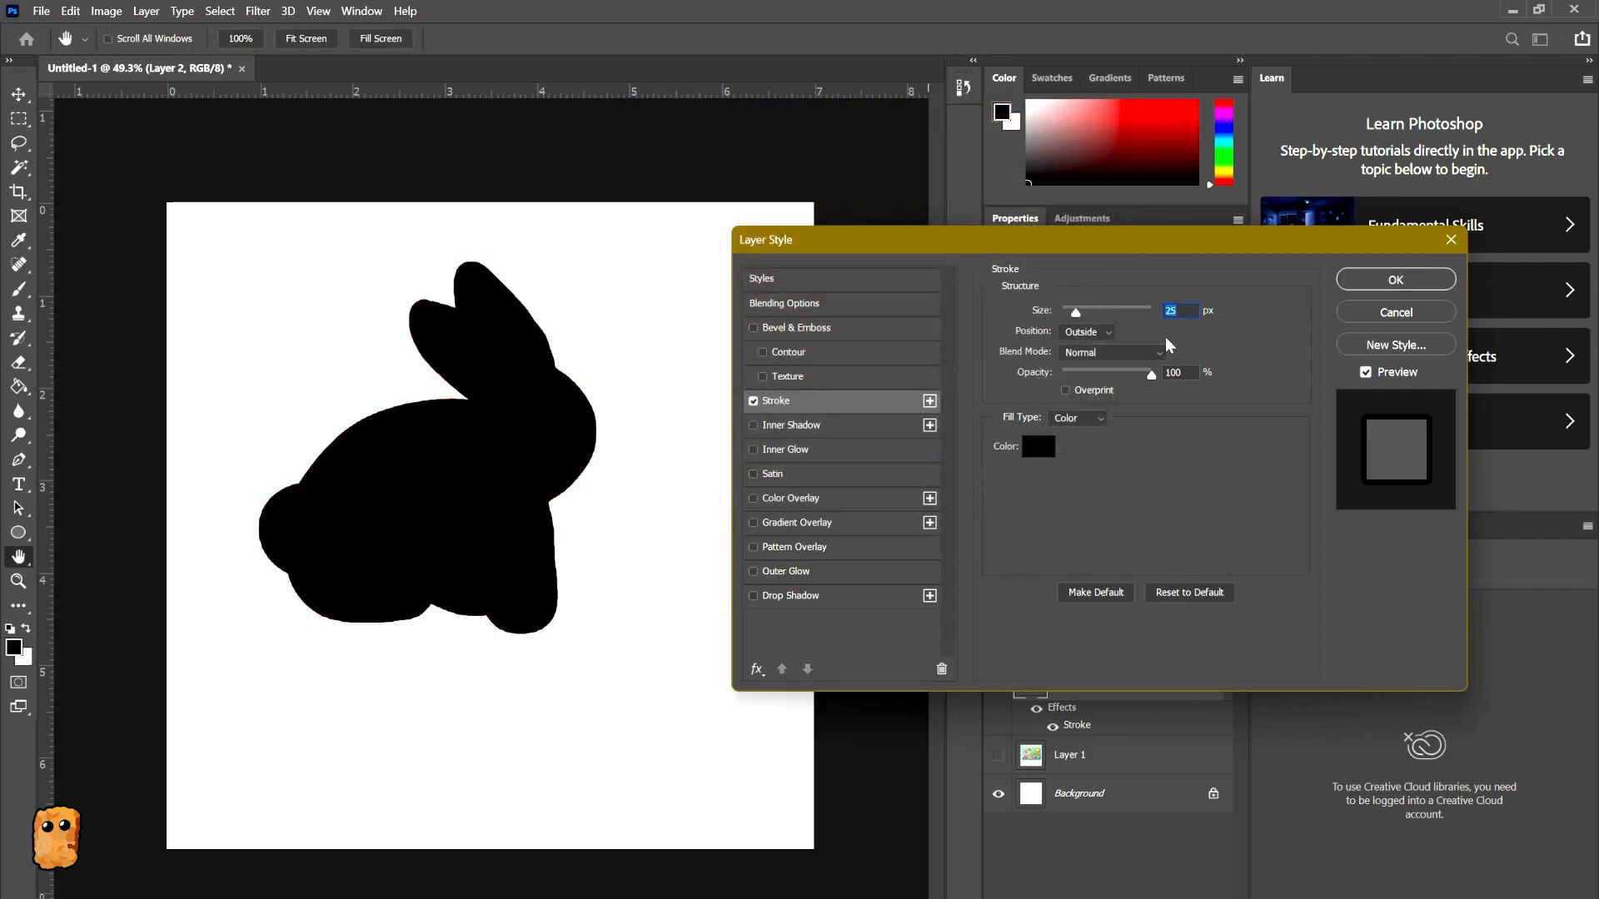
pyautogui.click(1392, 280)
# - Quick-export the bunny layer with its wider stroke as the PNG file bunny3
pyautogui.rightClick(1134, 688)
pyautogui.click(1226, 323)
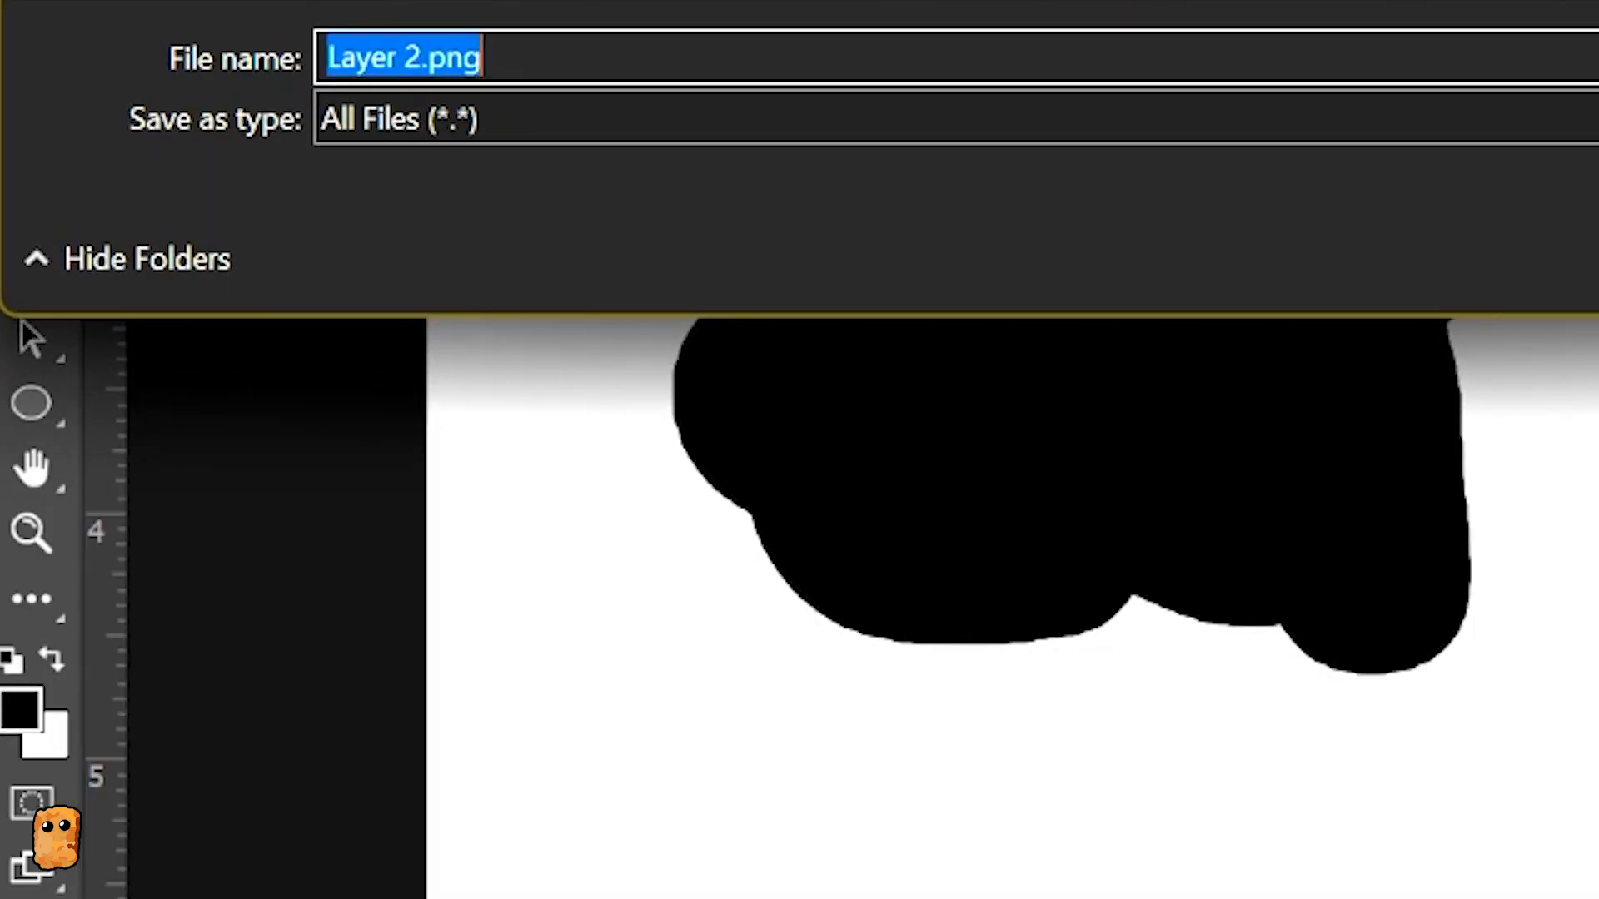
pyautogui.write('bunny3')
pyautogui.press('Return')
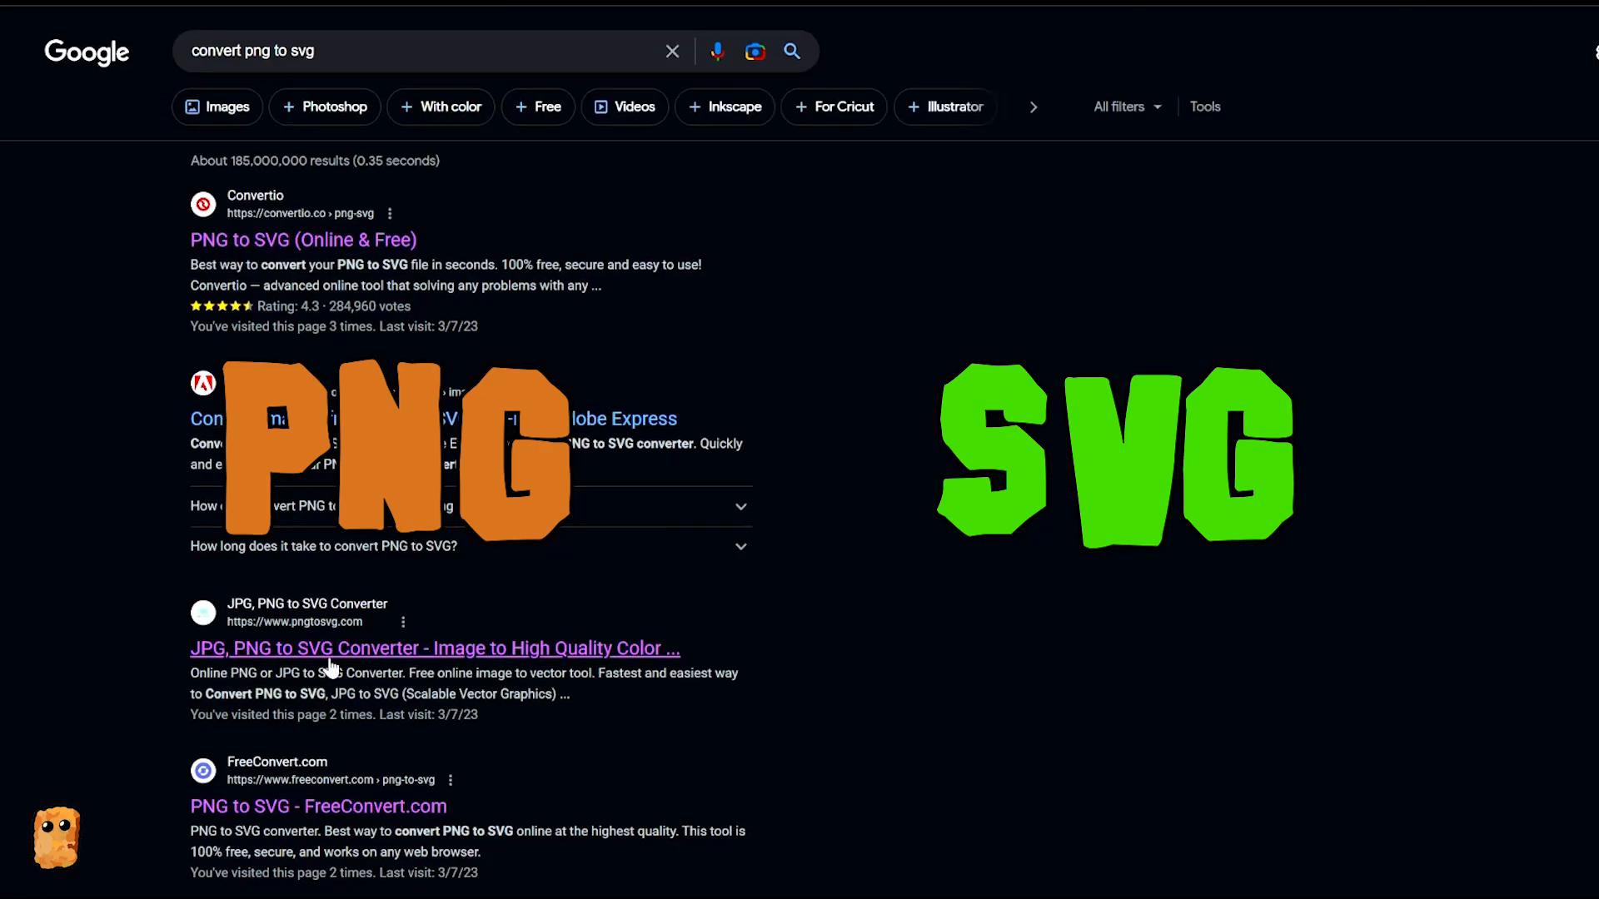
# - Open the online-convert.com PNG to SVG converter from the Google results and start converting bunny1.png
pyautogui.scroll(-5, 341, 658)
pyautogui.scroll(-3, 342, 656)
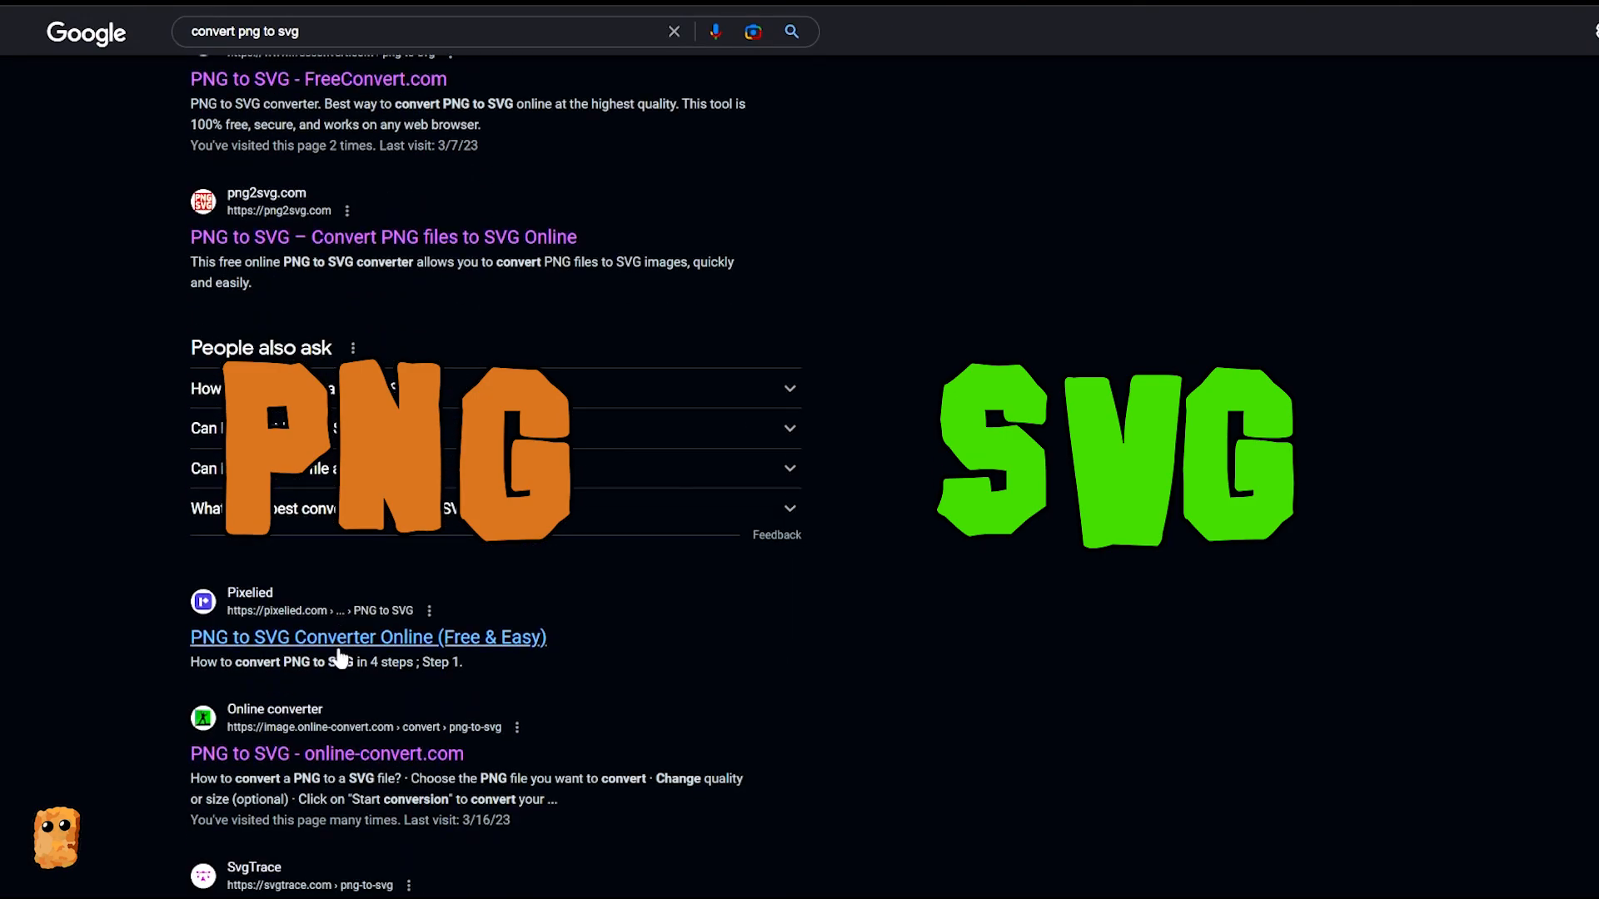
pyautogui.click(360, 754)
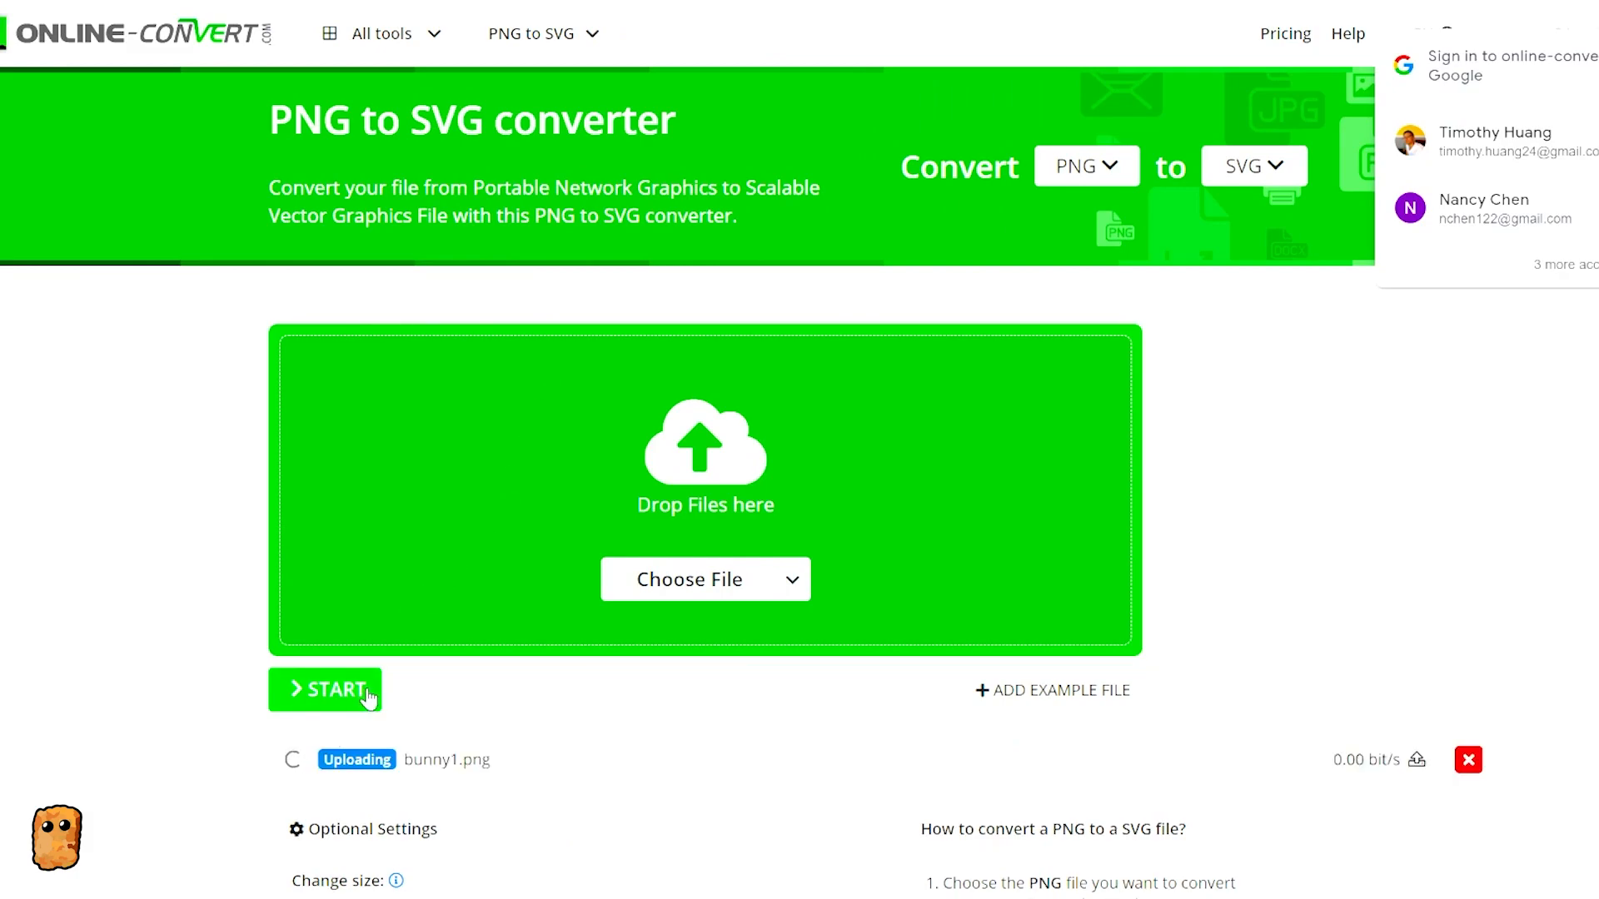
pyautogui.click(390, 669)
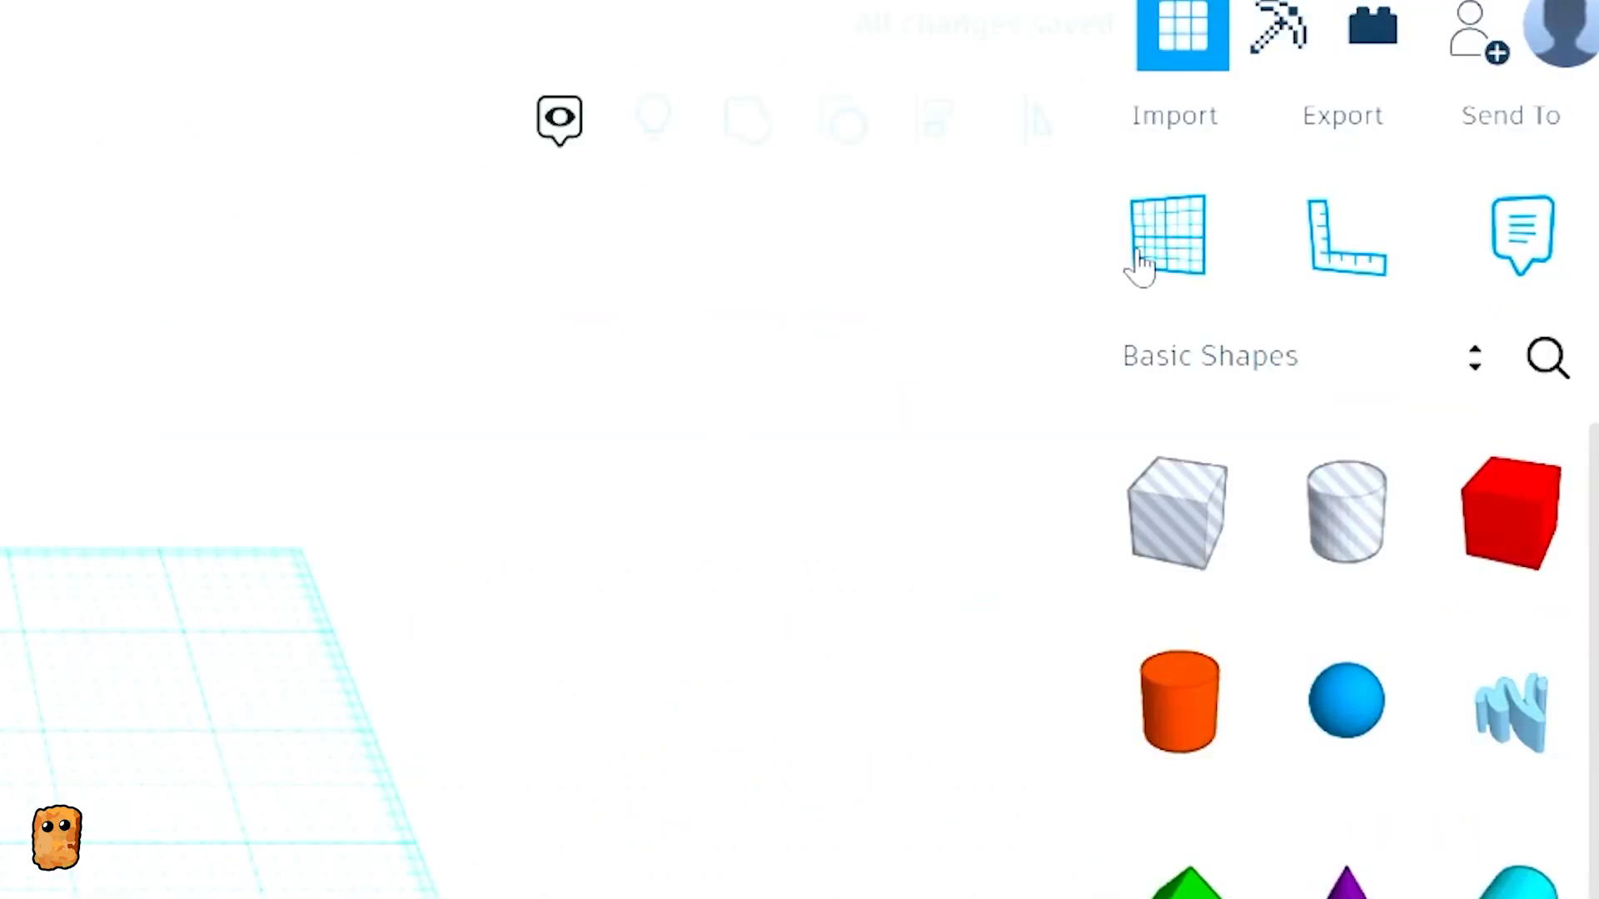
# - Switch to Tinkercad and import bunny1.svg into the design at a reduced scale
pyautogui.click(1174, 116)
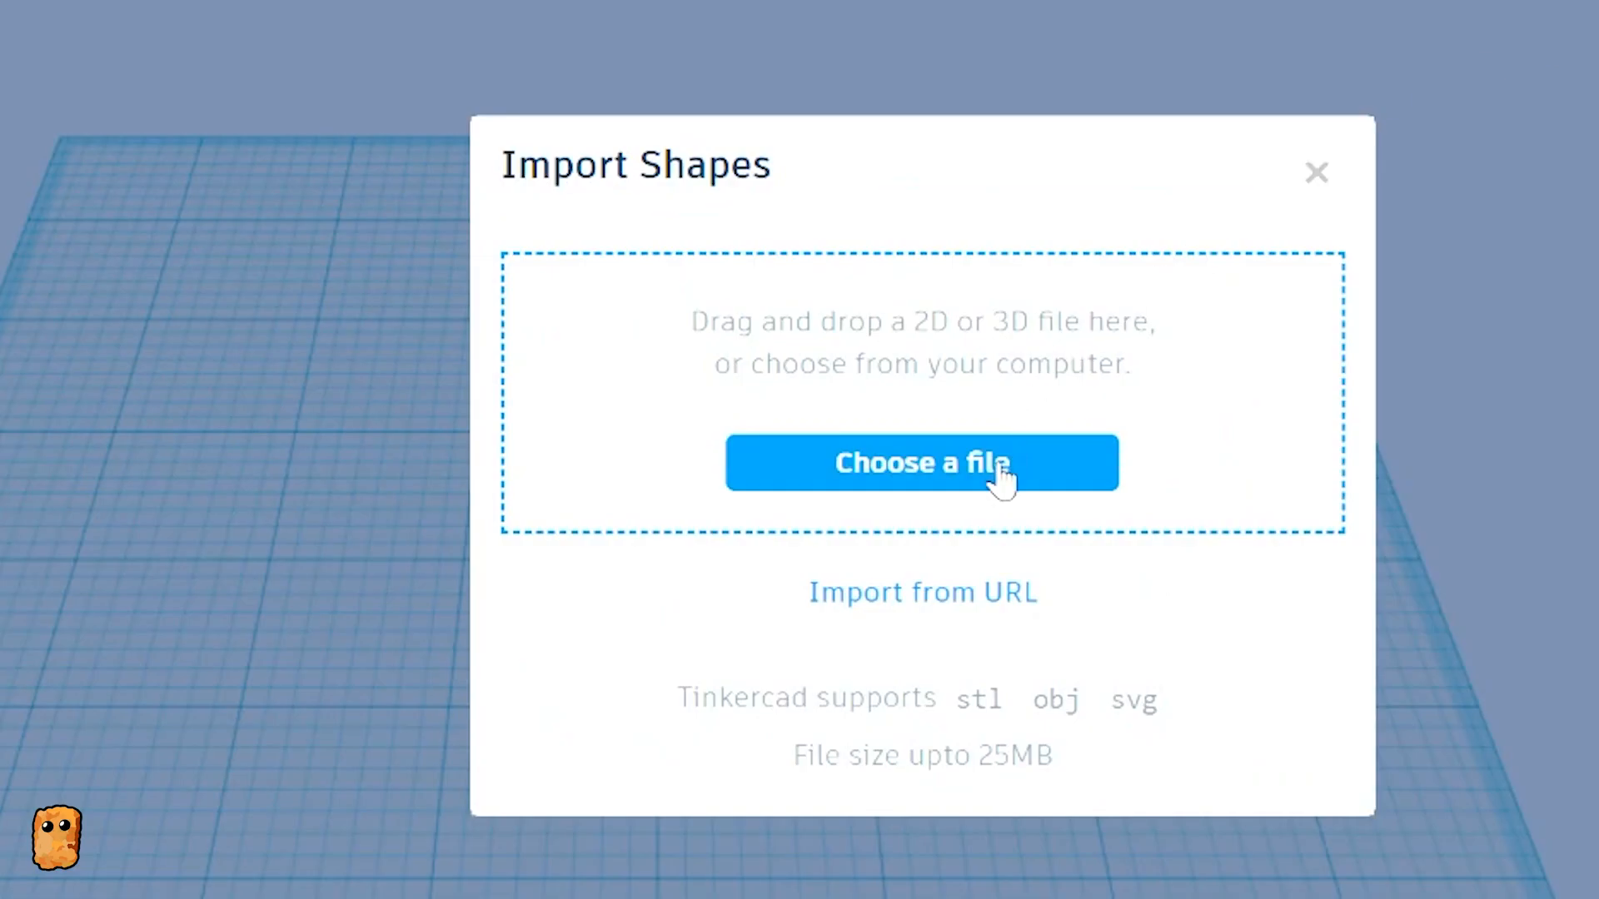
pyautogui.click(1003, 474)
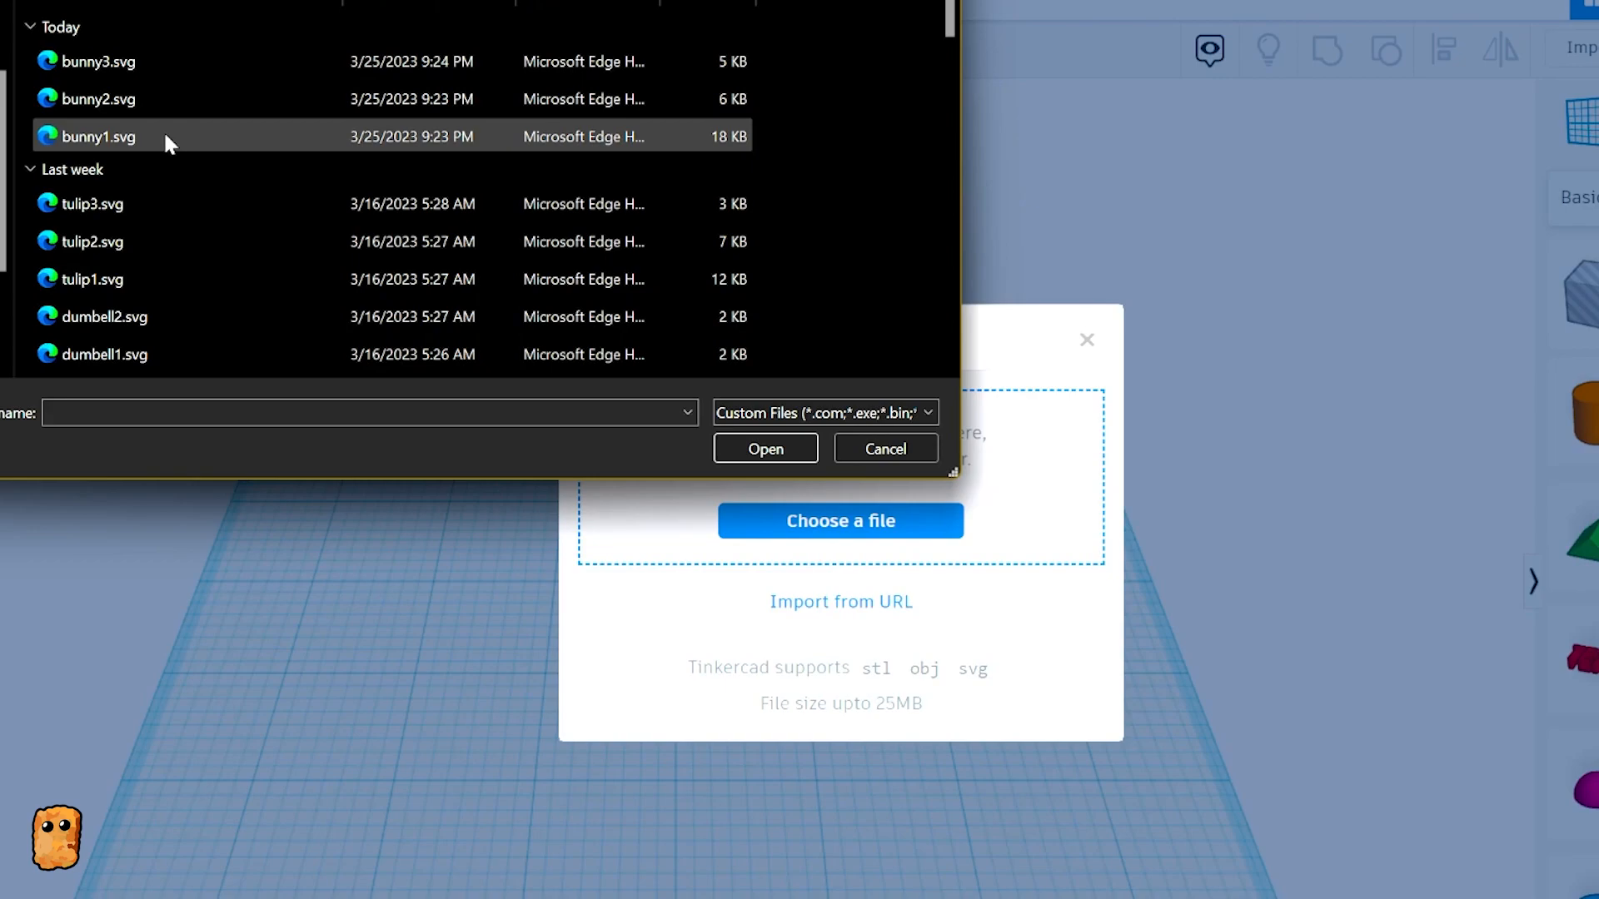
pyautogui.doubleClick(165, 138)
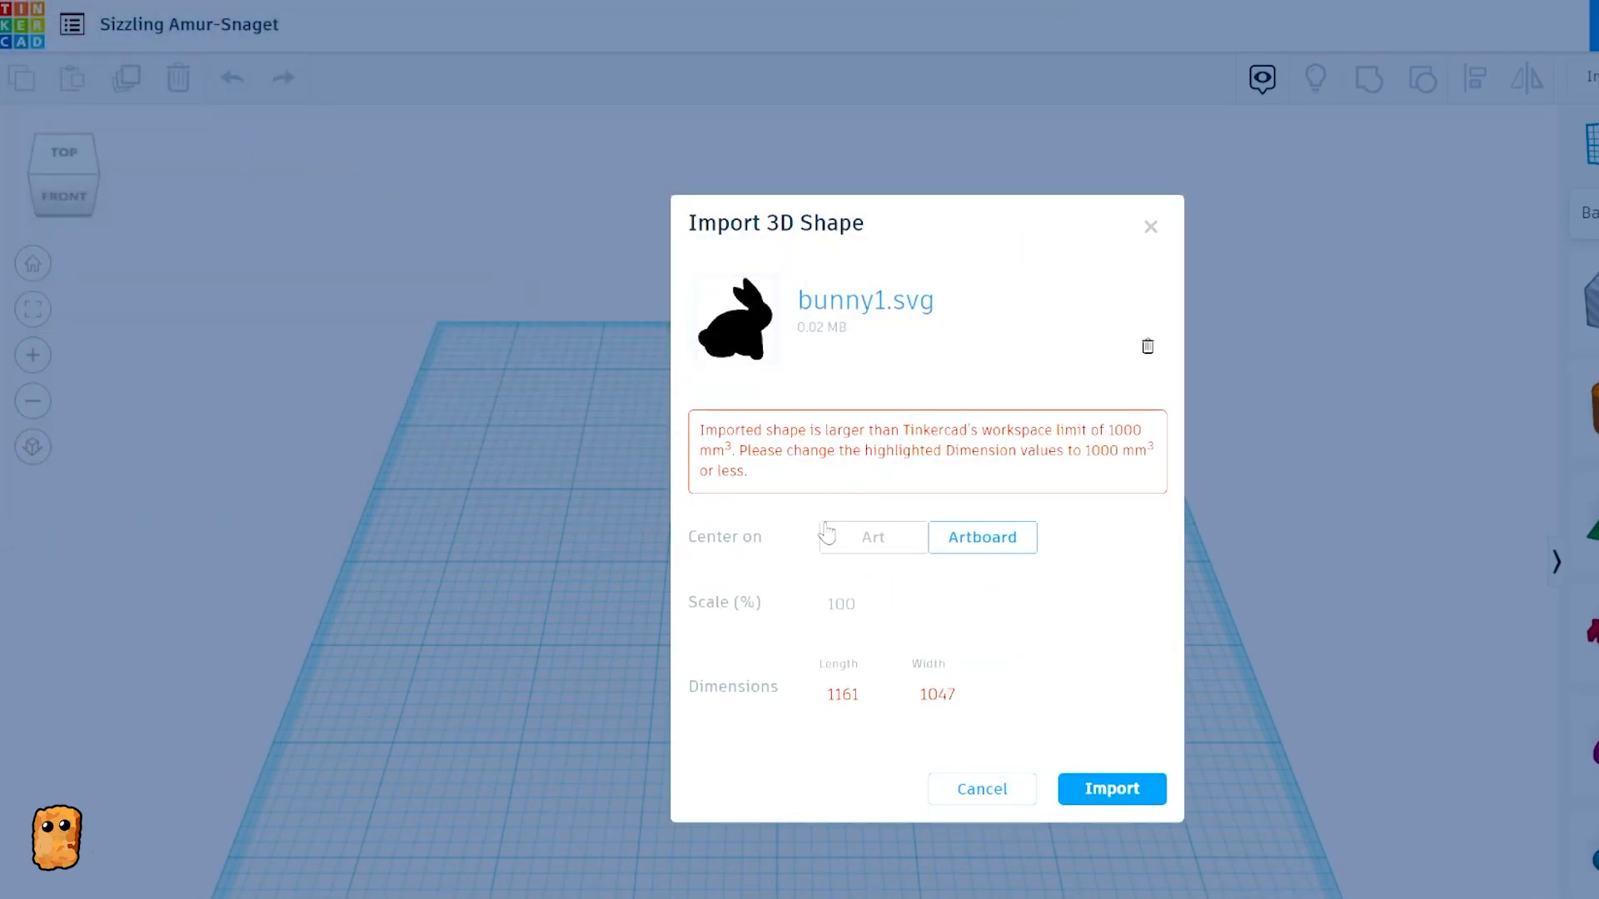
pyautogui.click(907, 599)
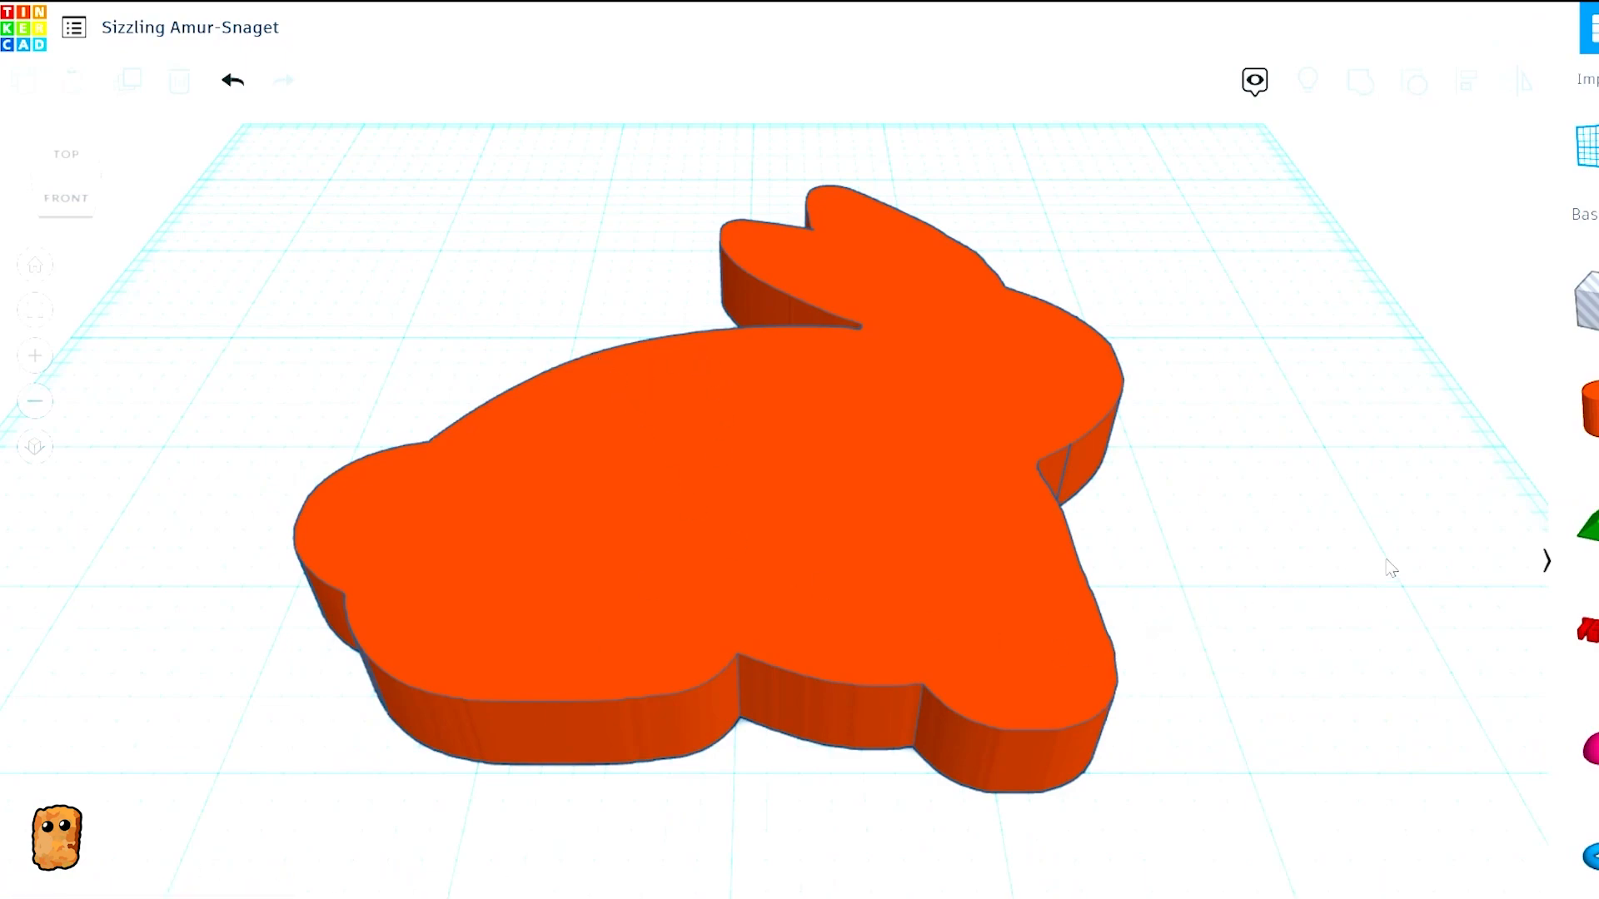
# - Raise the height of the innermost bunny shape so it stands well above the outer outline
pyautogui.click(925, 510)
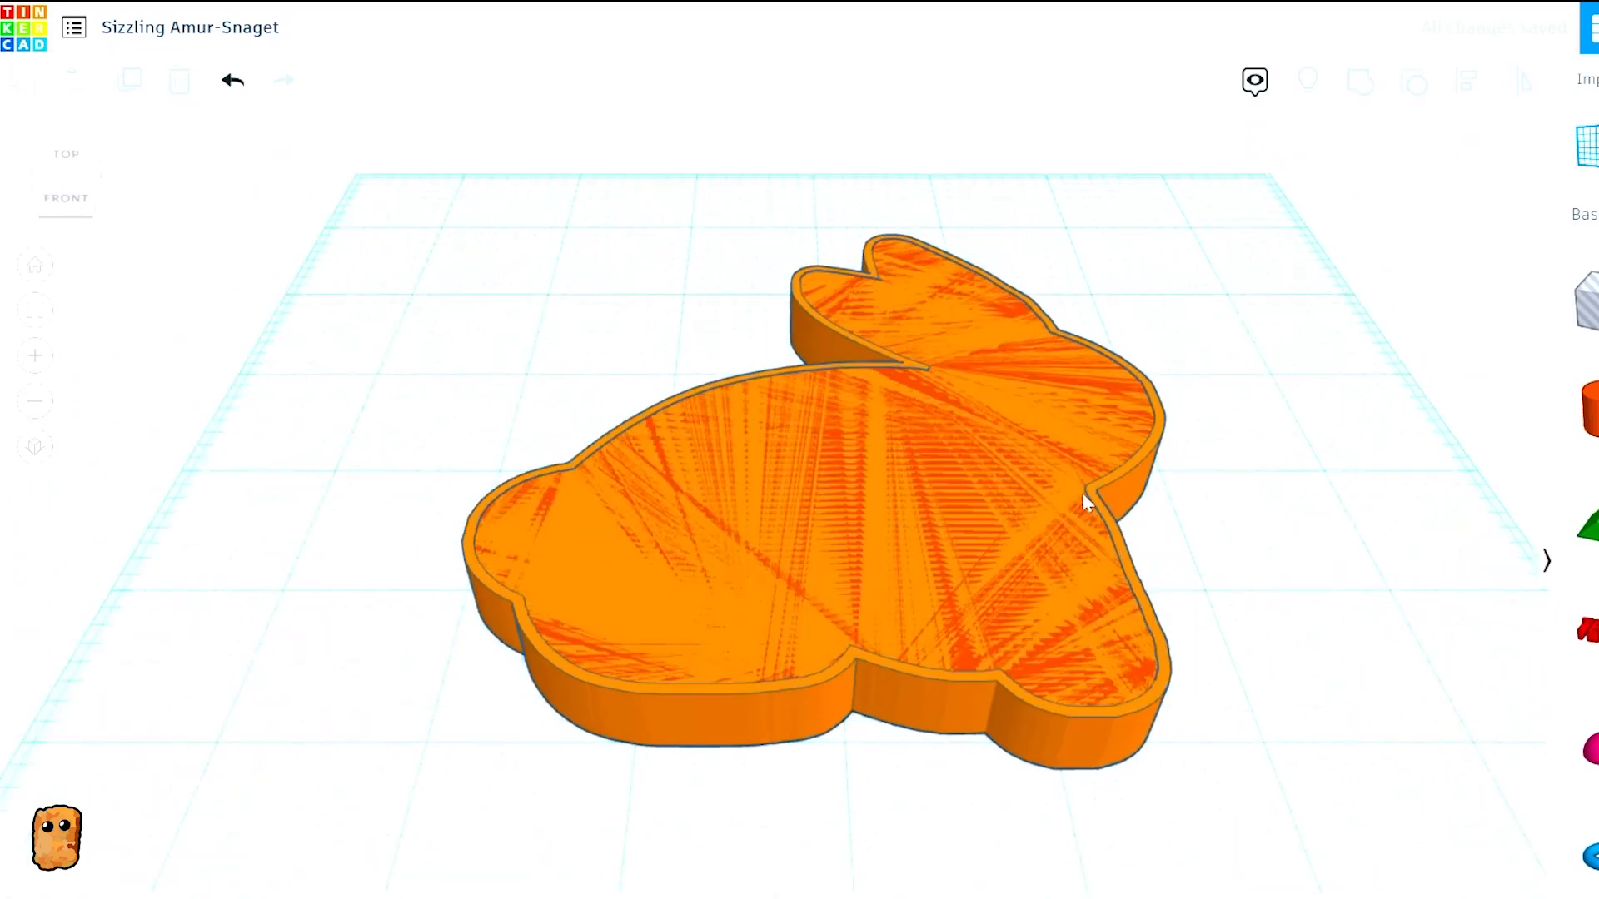
pyautogui.click(631, 523)
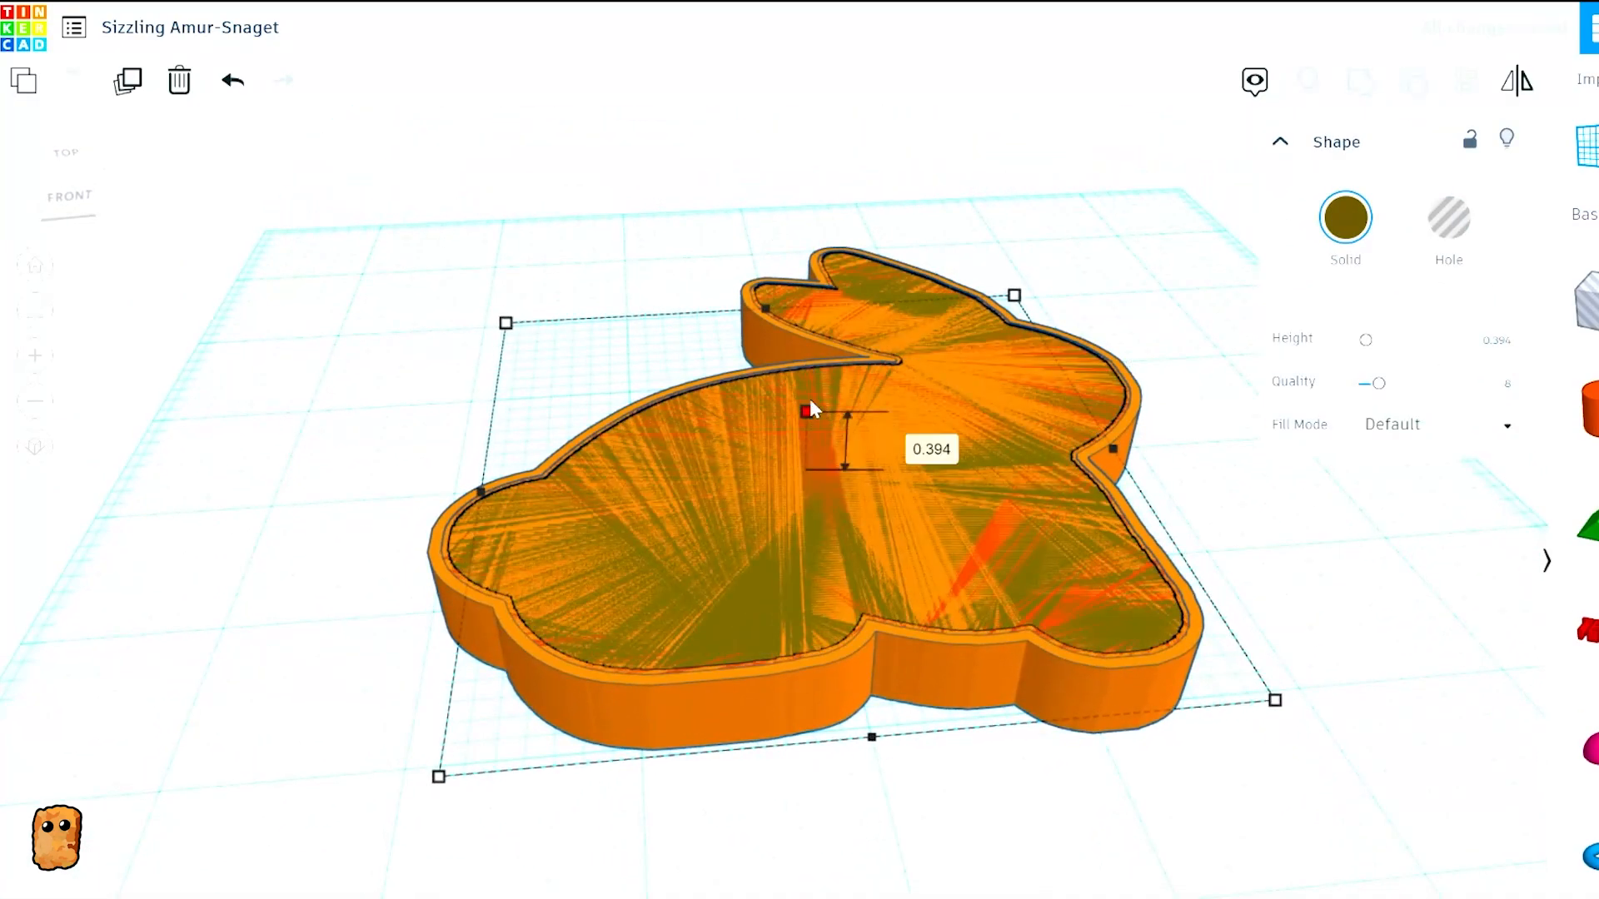
pyautogui.moveTo(812, 402); pyautogui.dragTo(815, 308)
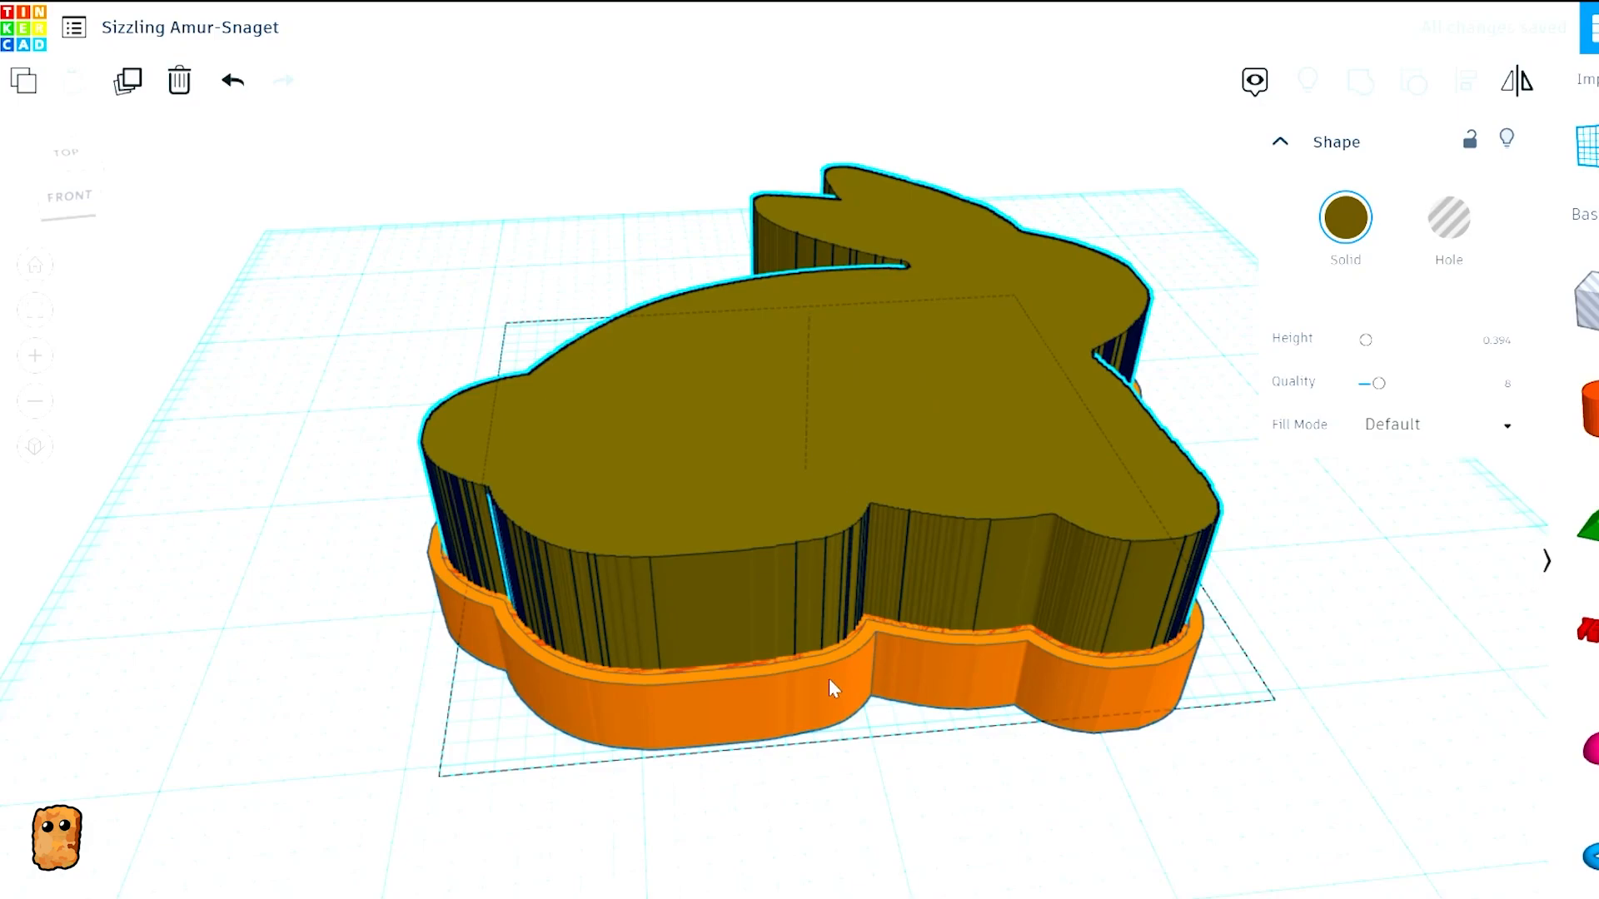
# - Lower the outermost bunny shape to a thin base flange and set the middle bunny's height to 1/2
pyautogui.keyDown('shift'); pyautogui.click(828, 678); pyautogui.keyUp('shift')
pyautogui.moveTo(806, 412)
pyautogui.mouseDown()
pyautogui.moveTo(815, 477)
pyautogui.moveTo(812, 400)
pyautogui.mouseUp()
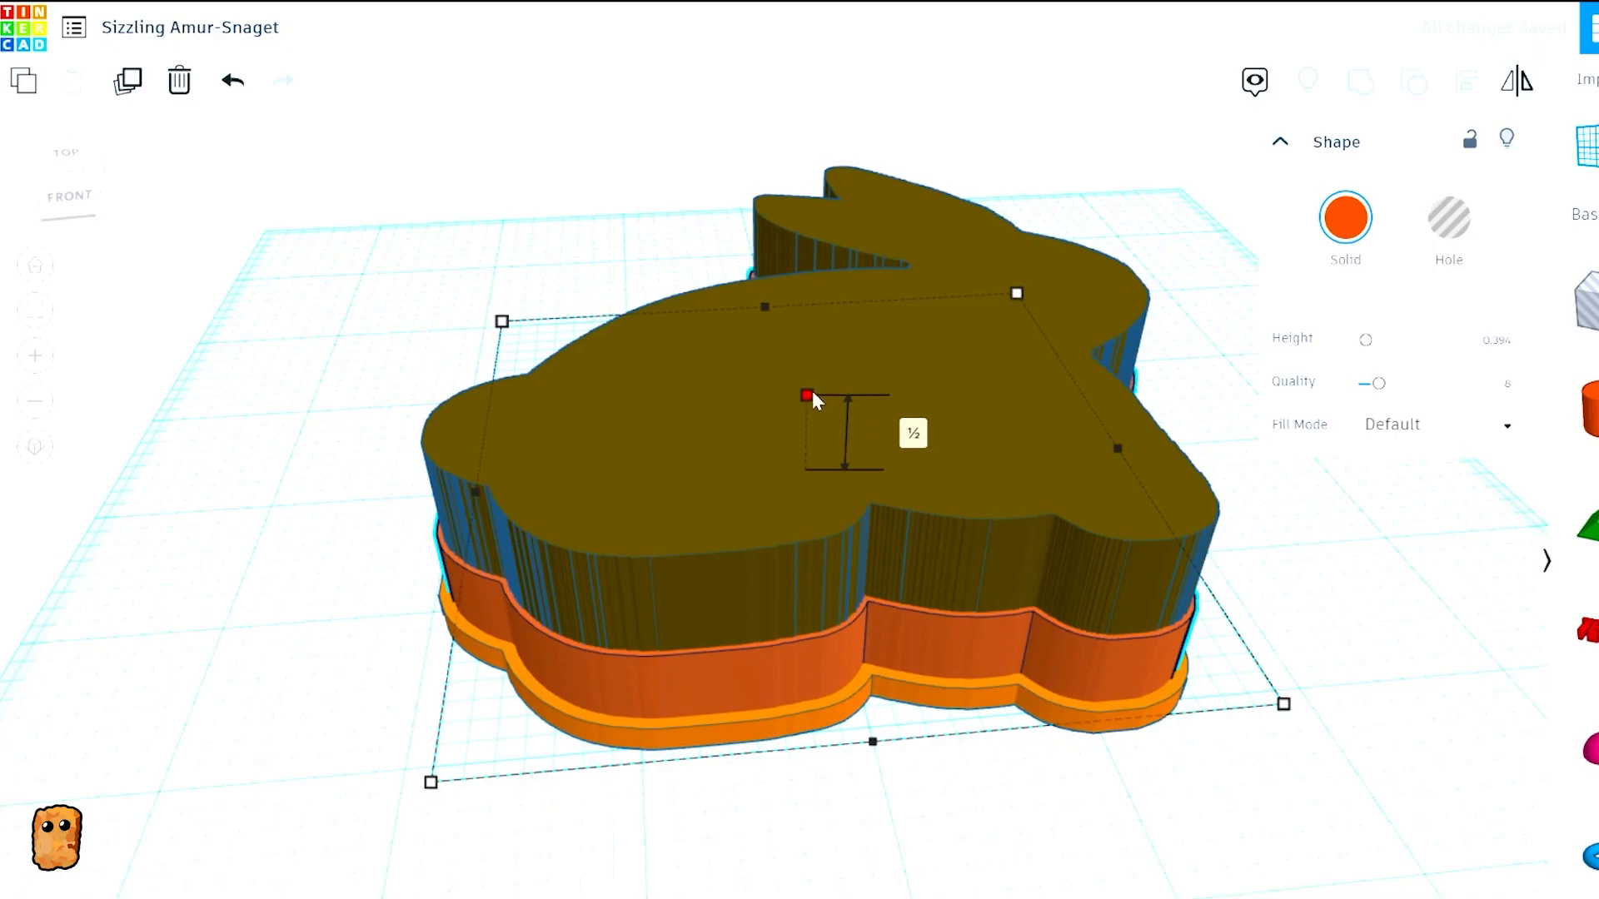
pyautogui.moveTo(812, 398); pyautogui.dragTo(811, 398)
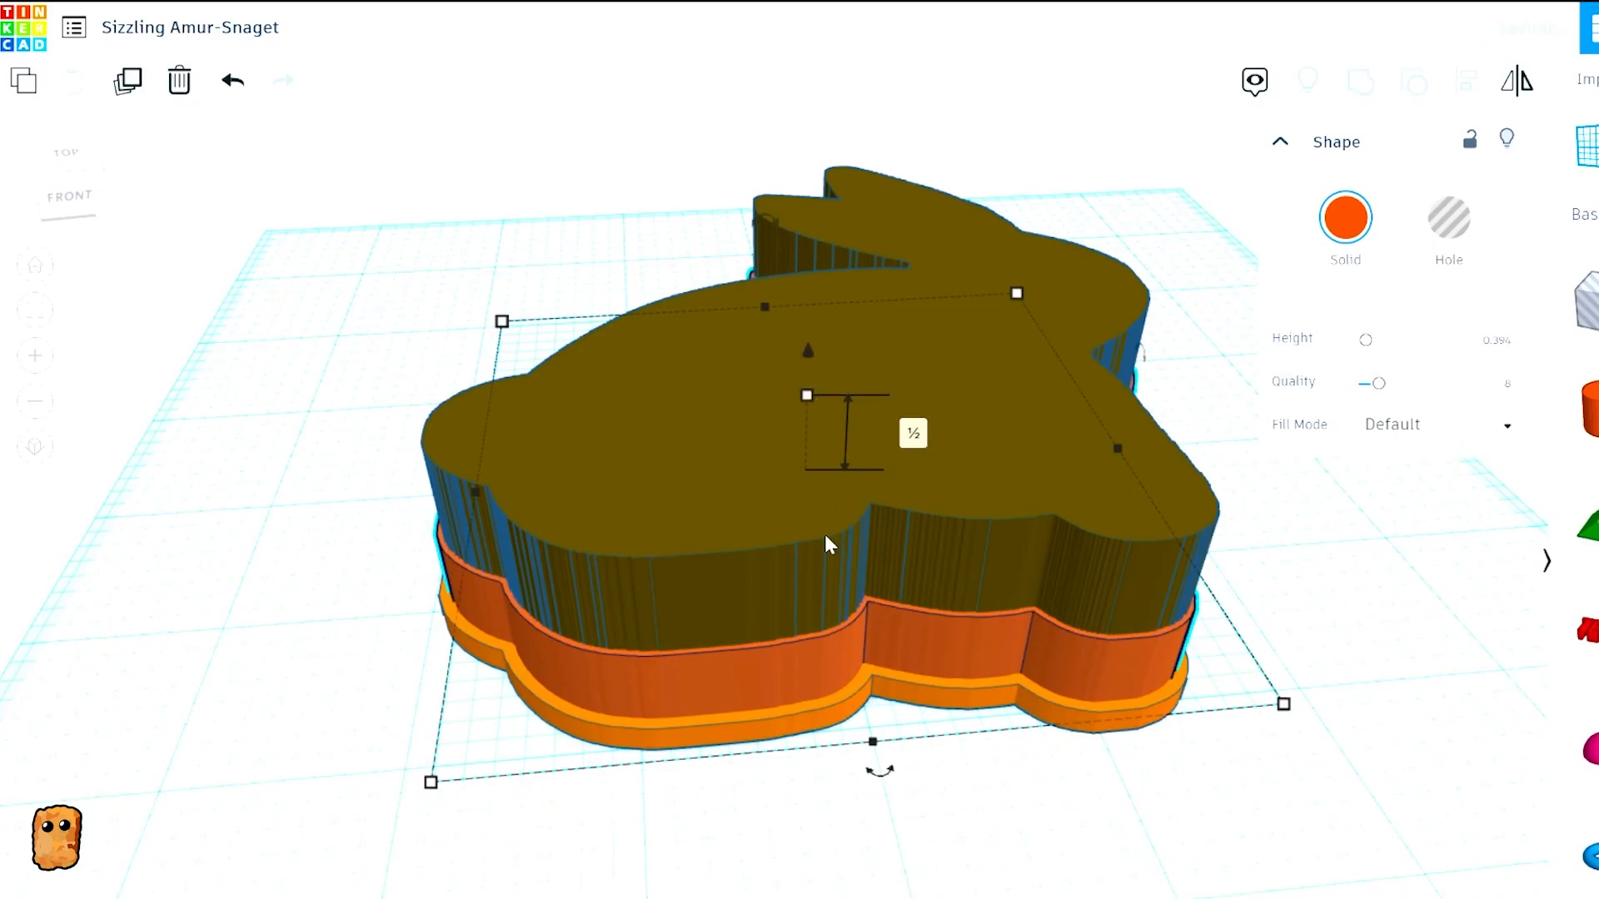
# - Turn the tall innermost bunny into a hole and group it with the two other bunny shapes
pyautogui.click(1449, 218)
pyautogui.click(1277, 748)
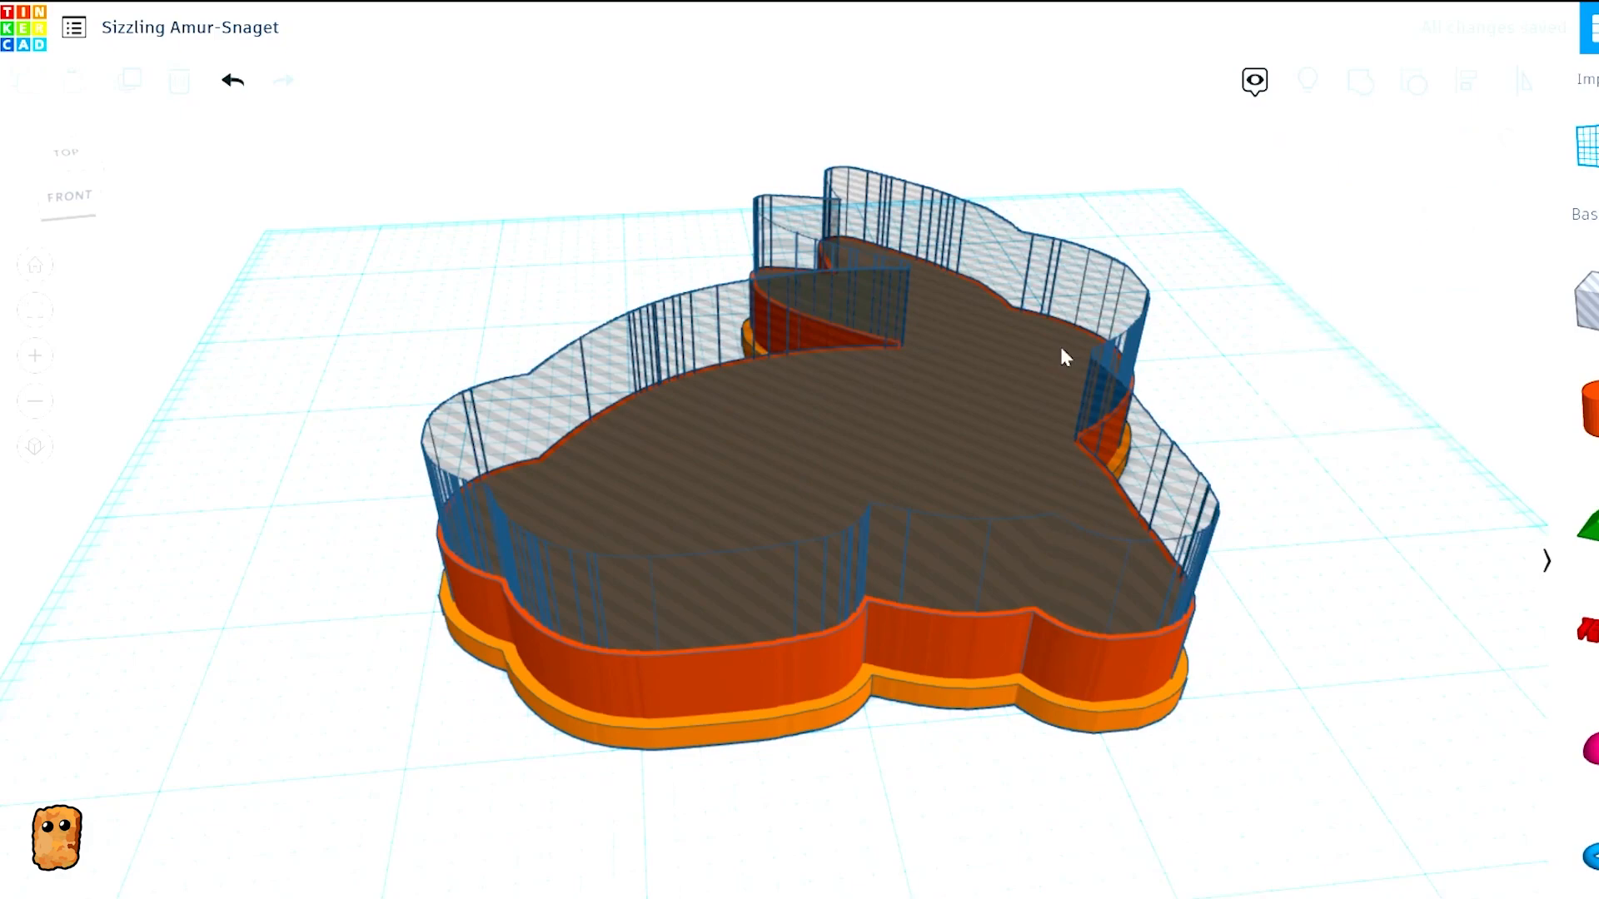
pyautogui.moveTo(1259, 150); pyautogui.dragTo(337, 804)
pyautogui.click(1360, 81)
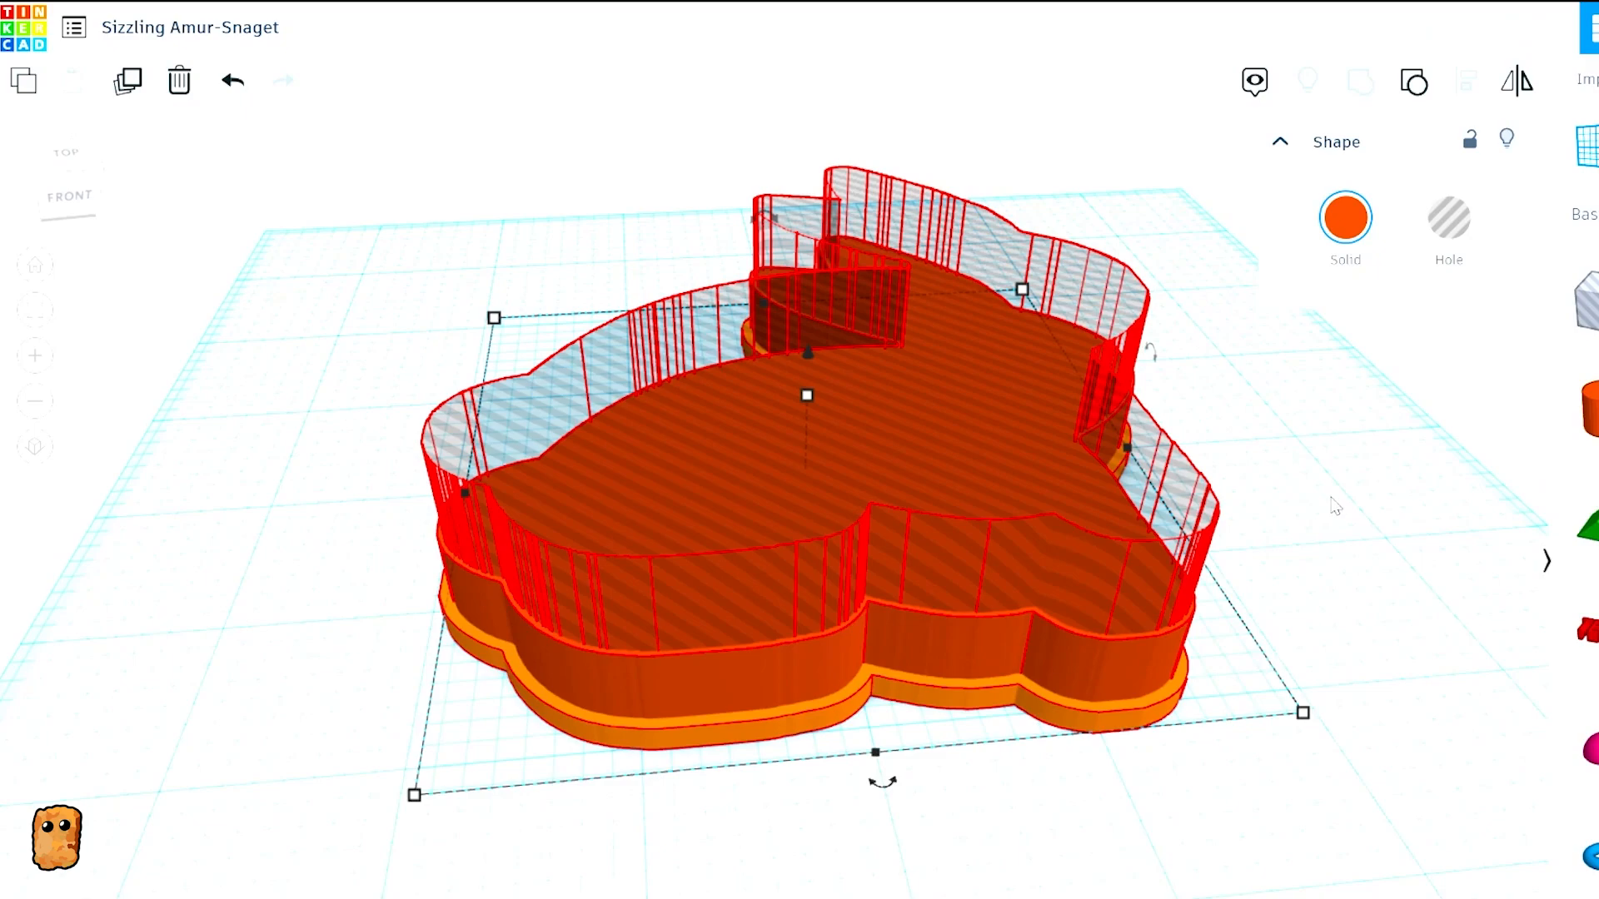
pyautogui.click(1335, 505)
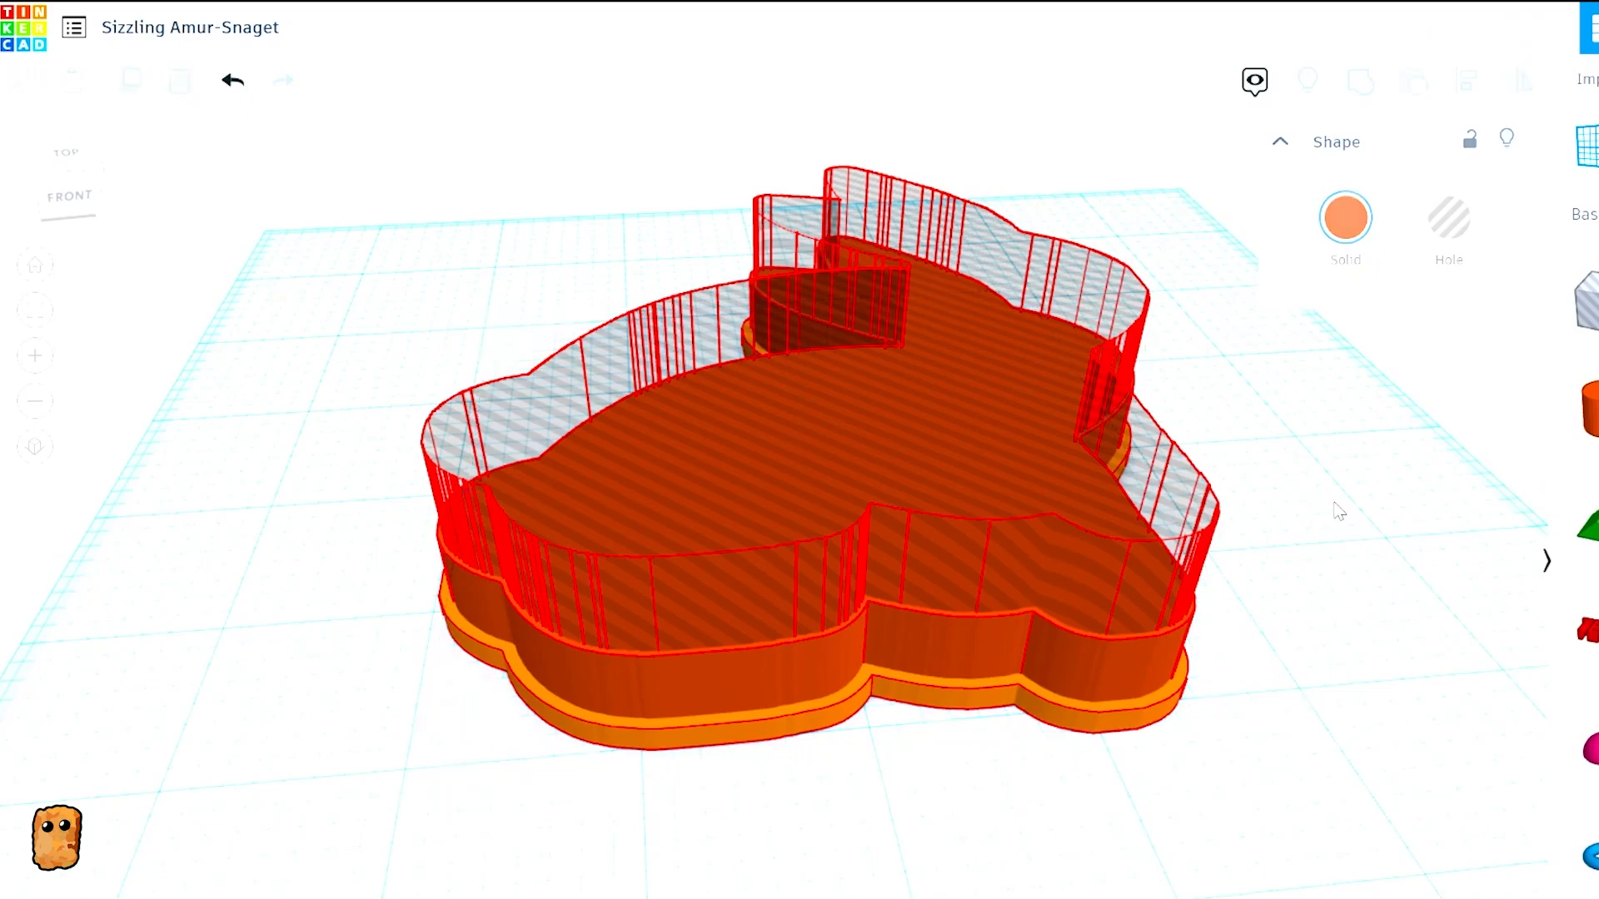
pyautogui.click(896, 442)
pyautogui.click(1277, 475)
pyautogui.click(1124, 473)
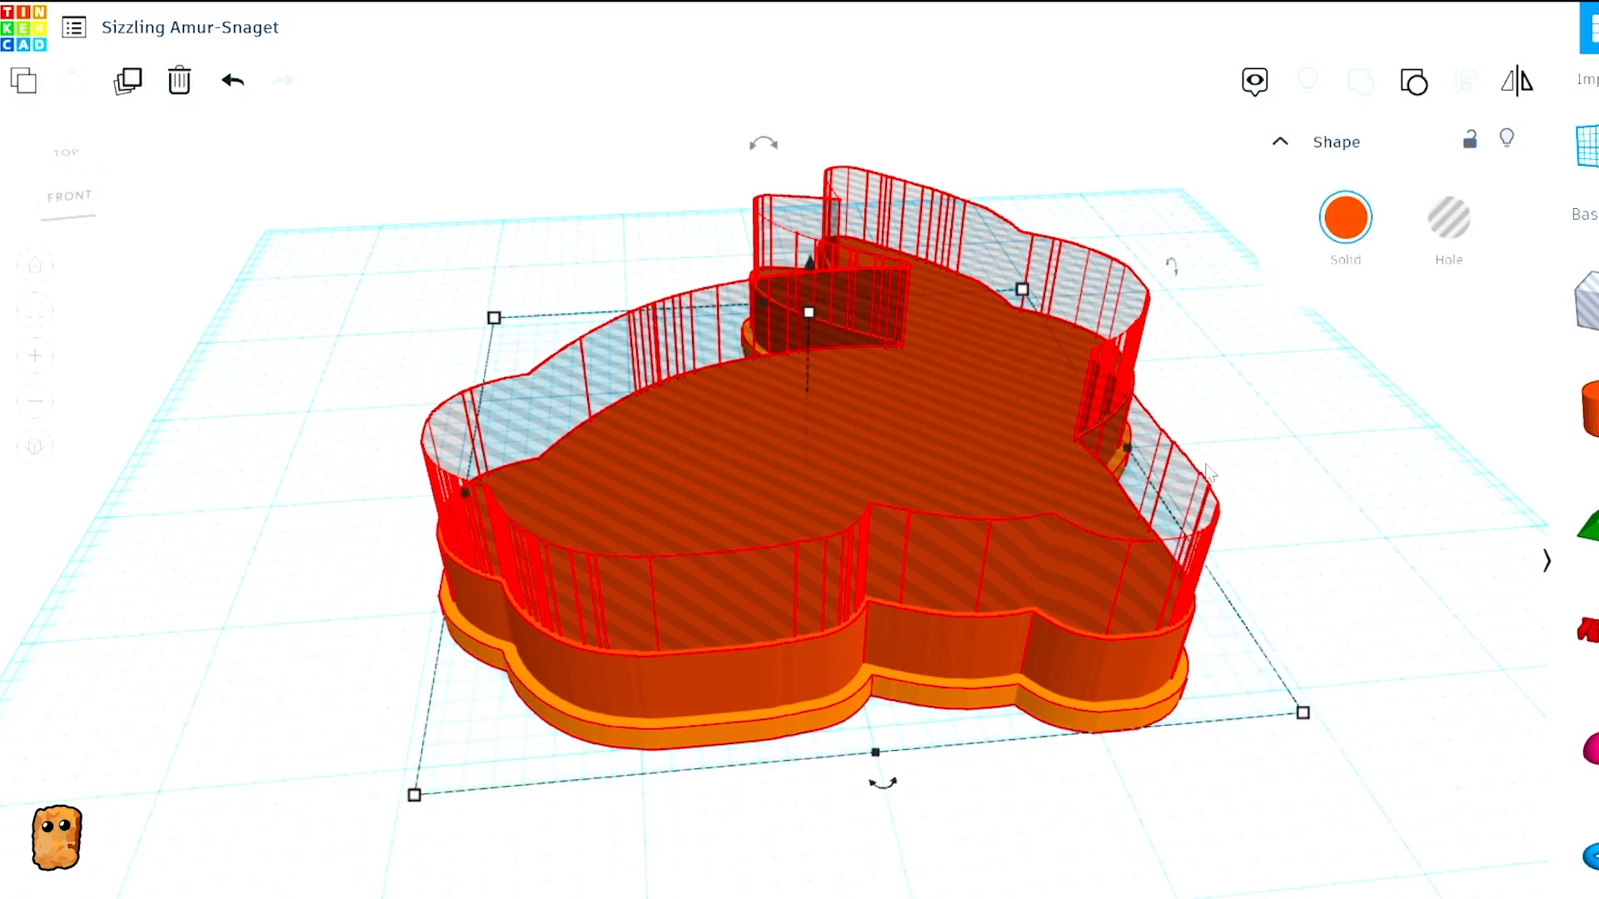
pyautogui.click(1306, 454)
# - Inspect the grouped bunny cookie cutter from several angles
pyautogui.moveTo(1306, 456); pyautogui.dragTo(1154, 543, button='right')
pyautogui.scroll(-3, 1151, 536)
pyautogui.moveTo(1327, 571); pyautogui.dragTo(1005, 559, button='right')
pyautogui.scroll(1, 1025, 552)
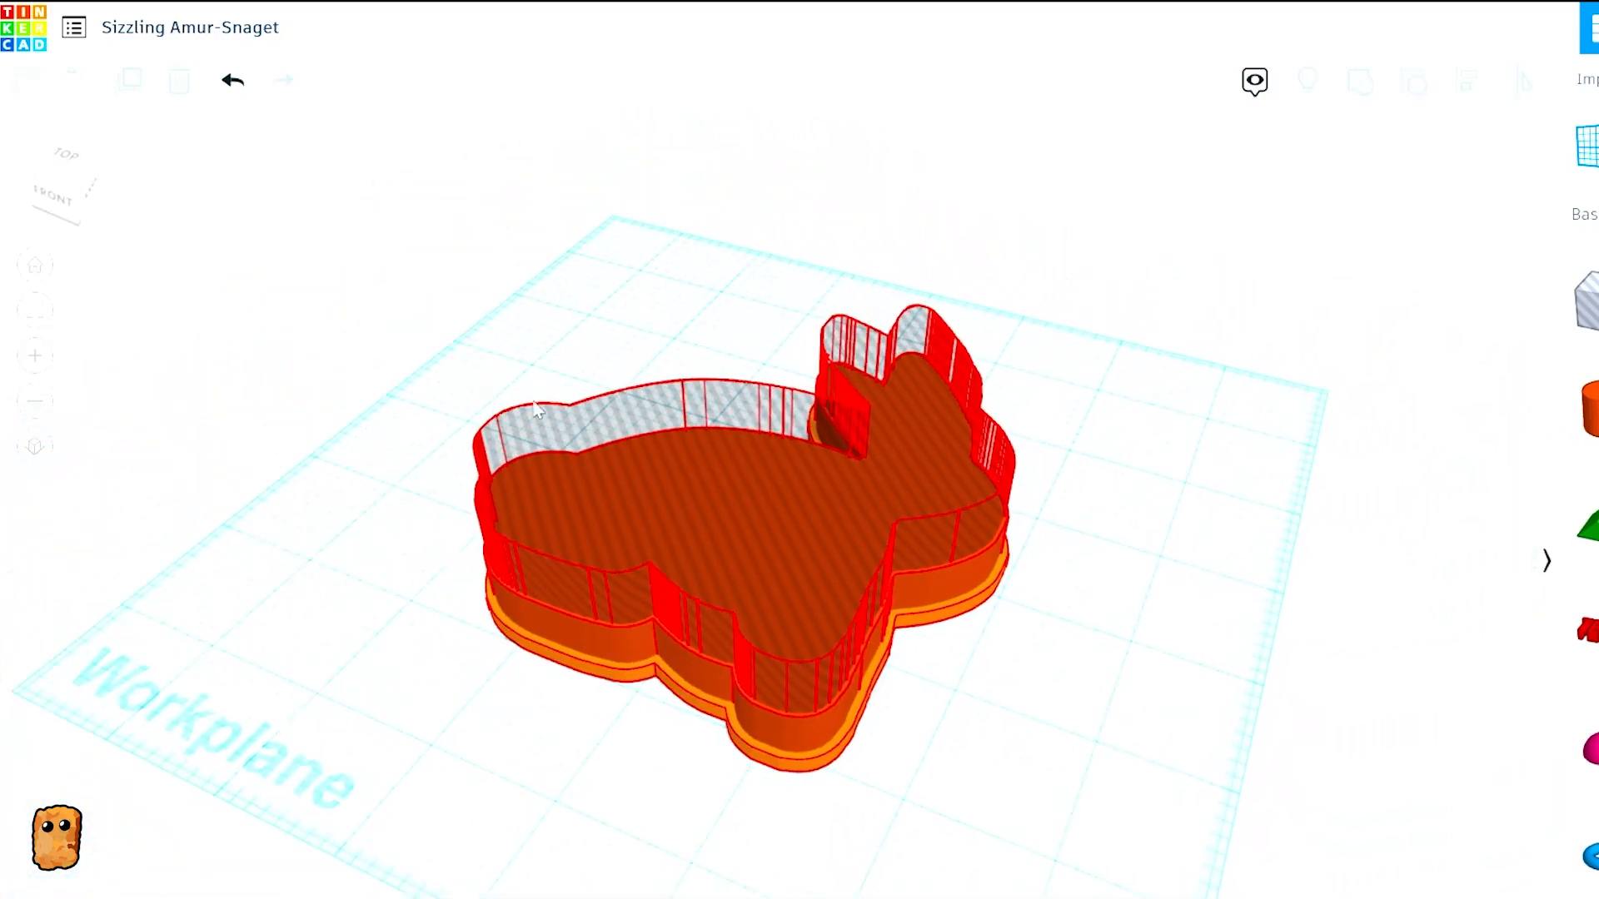
pyautogui.moveTo(612, 250); pyautogui.dragTo(642, 297, button='right')
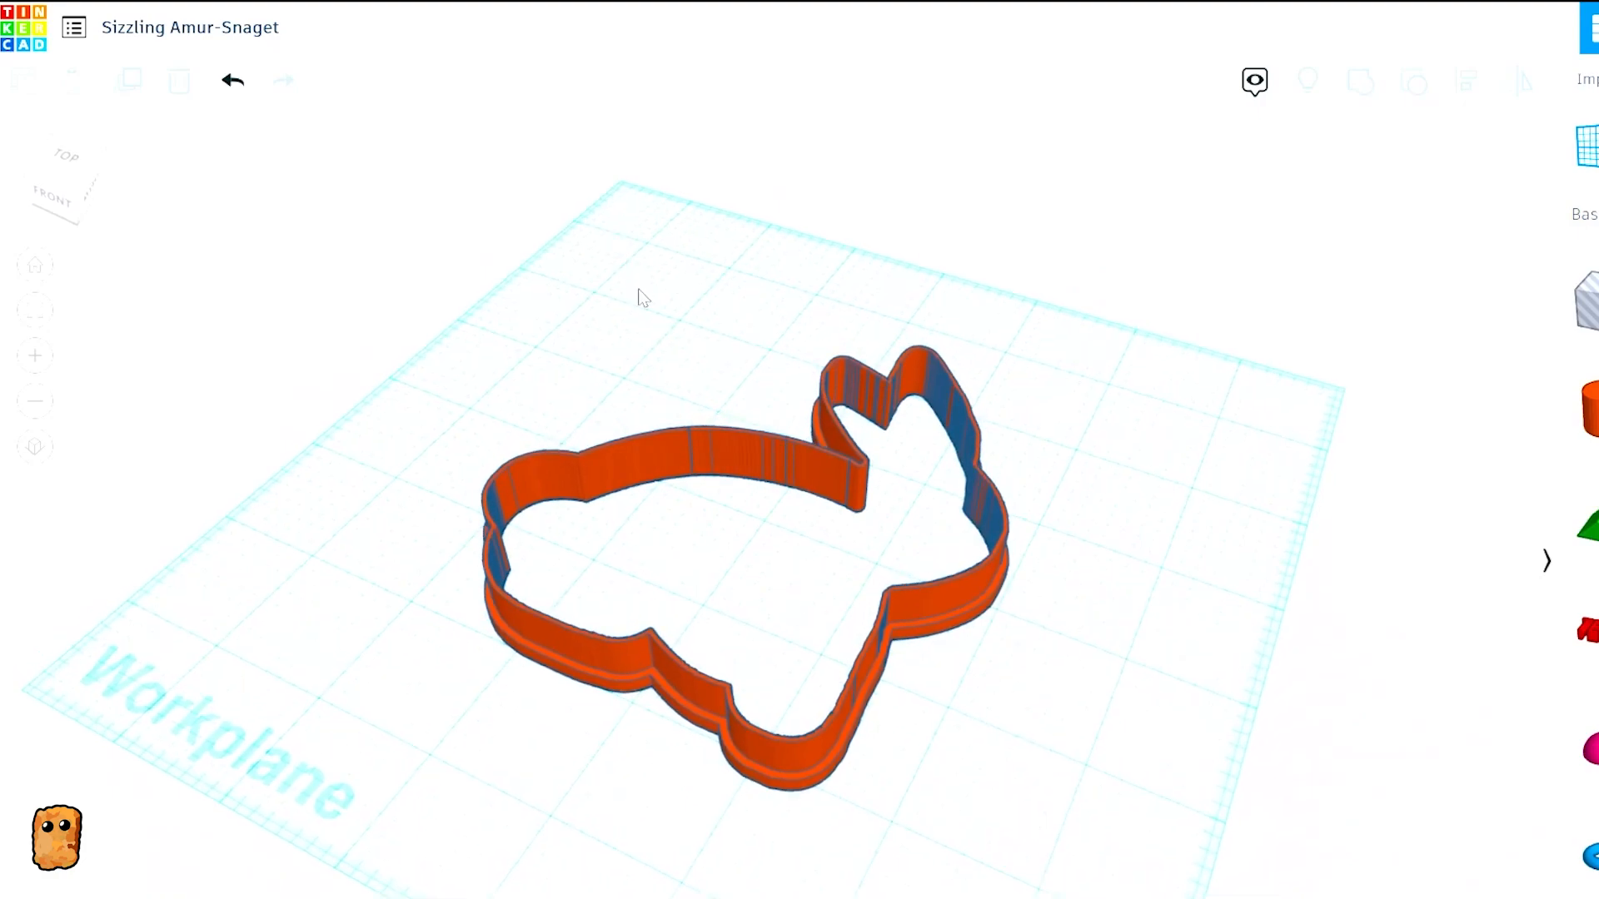
pyautogui.moveTo(839, 252); pyautogui.dragTo(687, 240, button='right')
pyautogui.moveTo(502, 209); pyautogui.dragTo(341, 305, button='right')
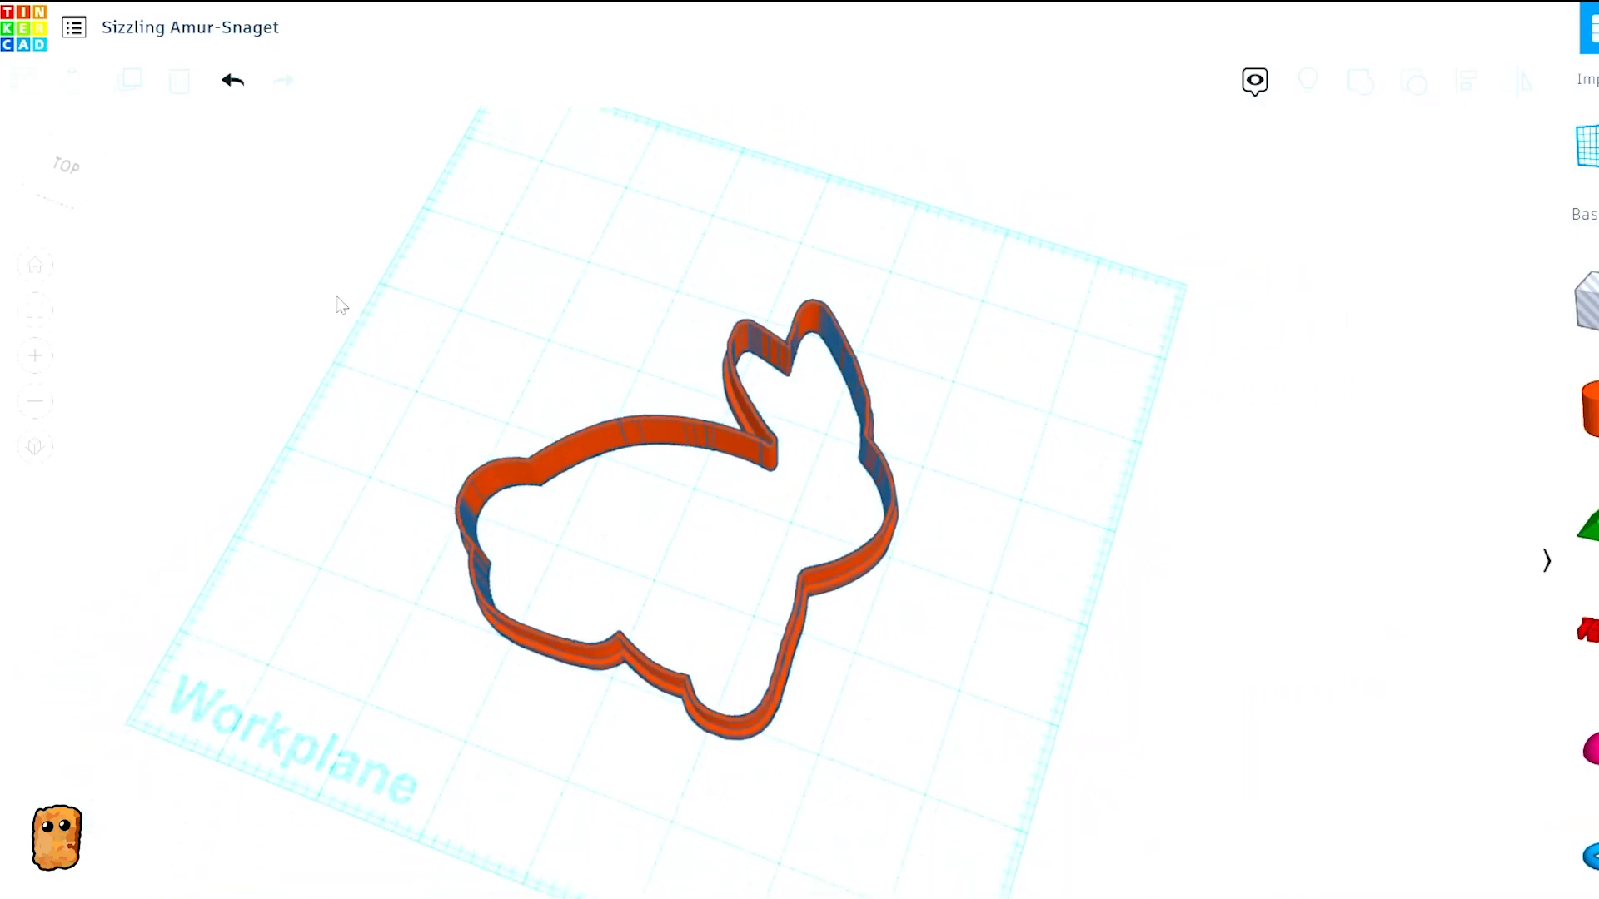
# - Mirror the bunny cutter horizontally across its width so it faces the opposite direction
pyautogui.click(758, 454)
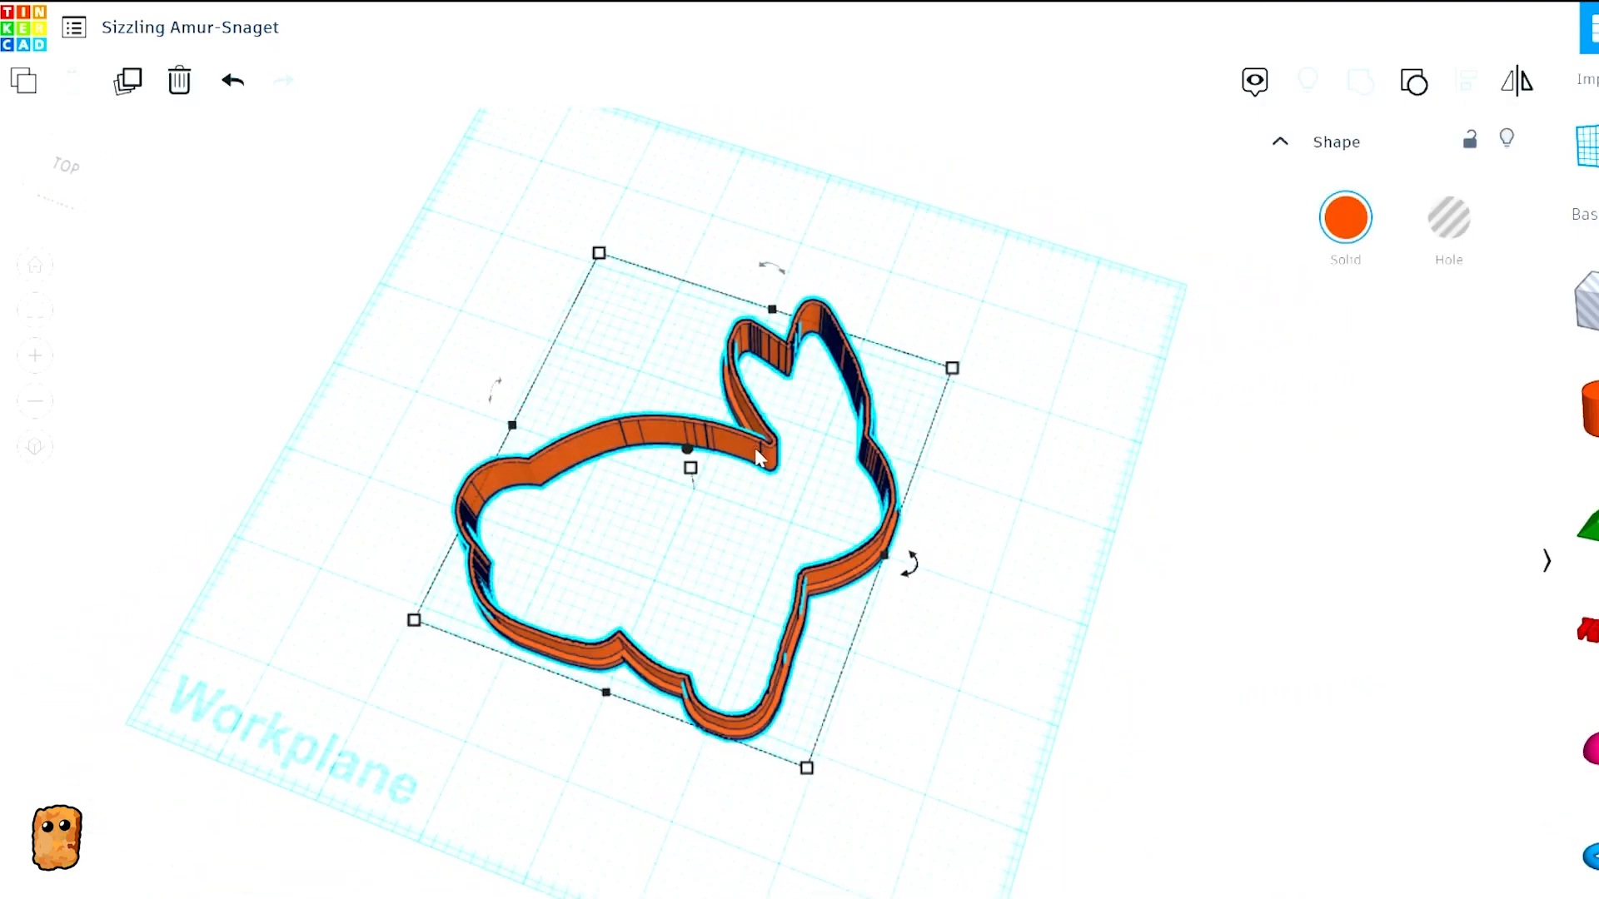
pyautogui.click(1514, 85)
pyautogui.click(594, 720)
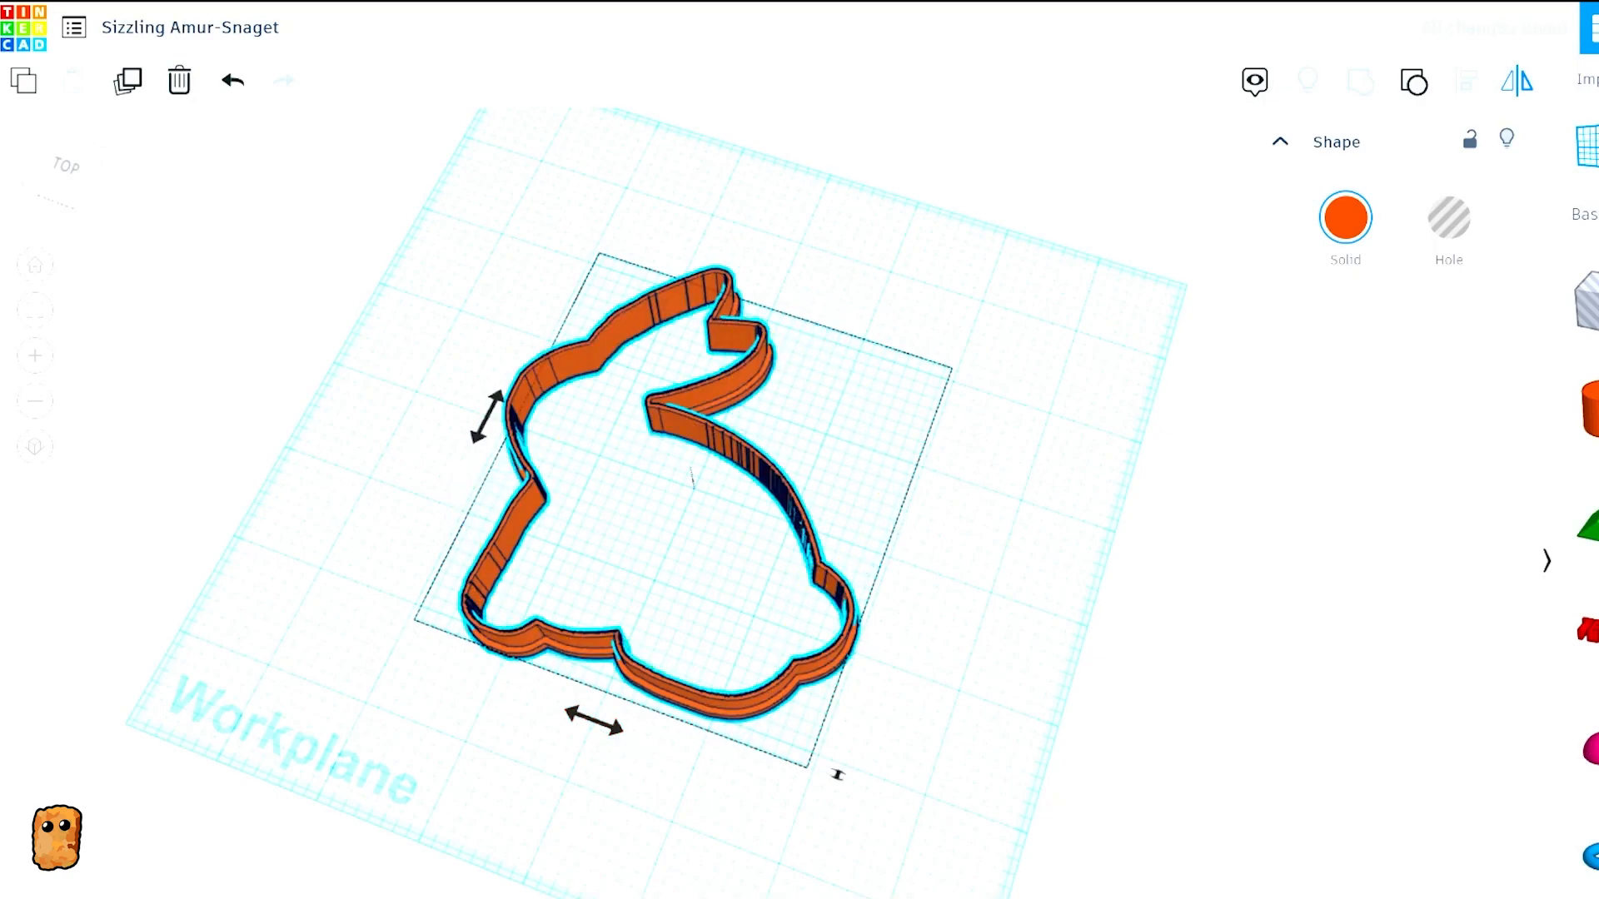
pyautogui.click(956, 577)
pyautogui.click(702, 429)
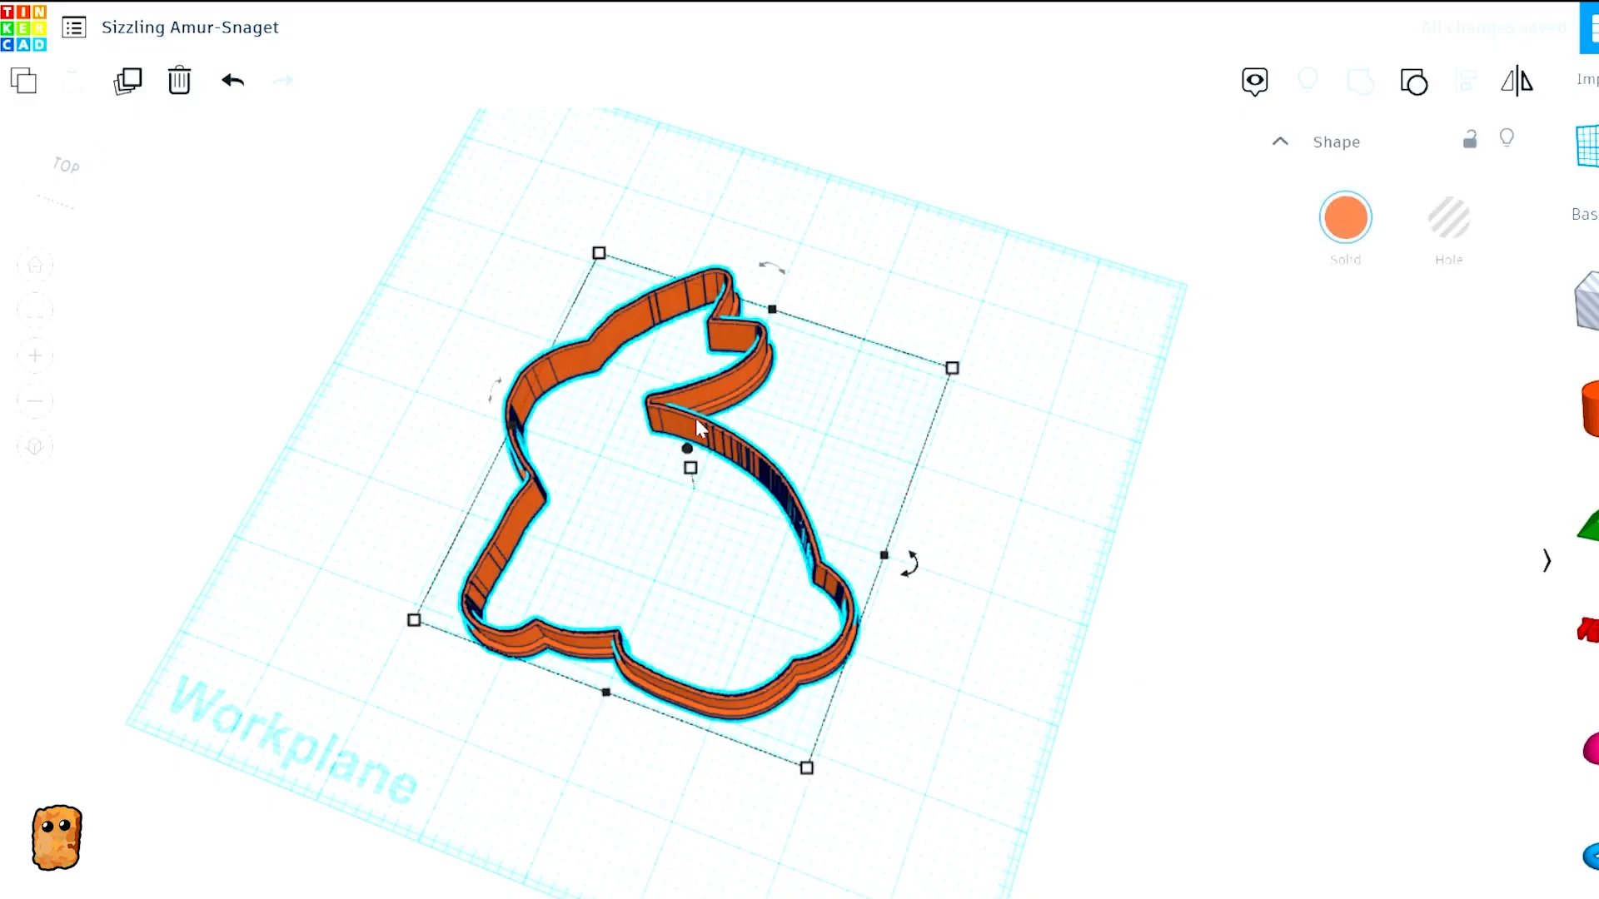
pyautogui.click(1385, 419)
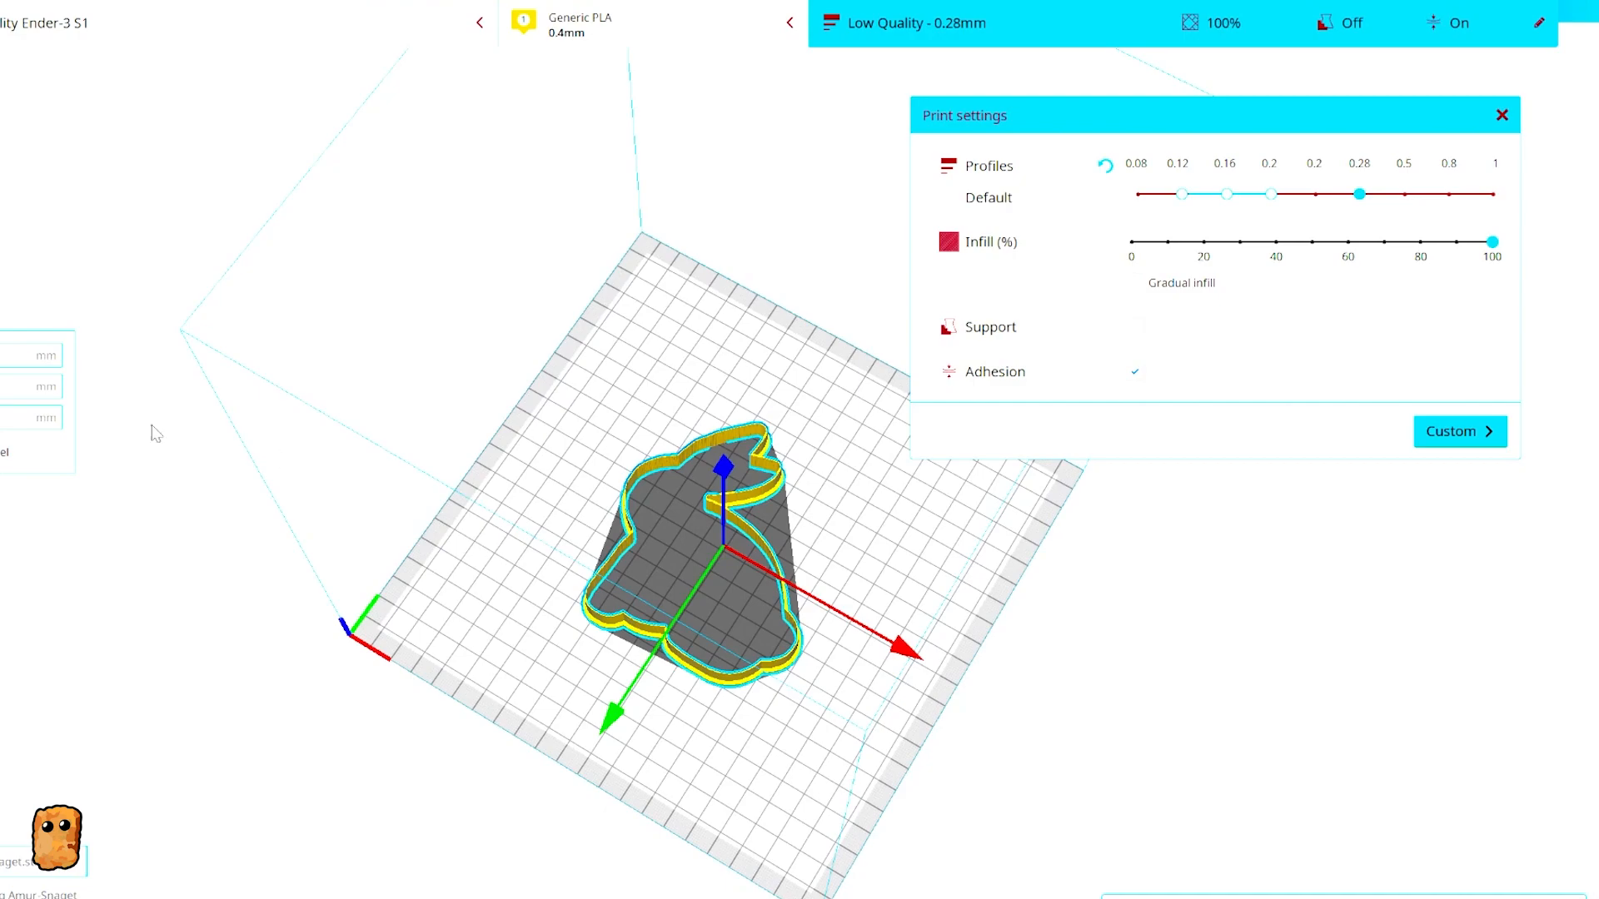
# - Switch to the Cura slicer and check the scale dimensions of the loaded bunny cutter
pyautogui.press('r')
pyautogui.press('s')
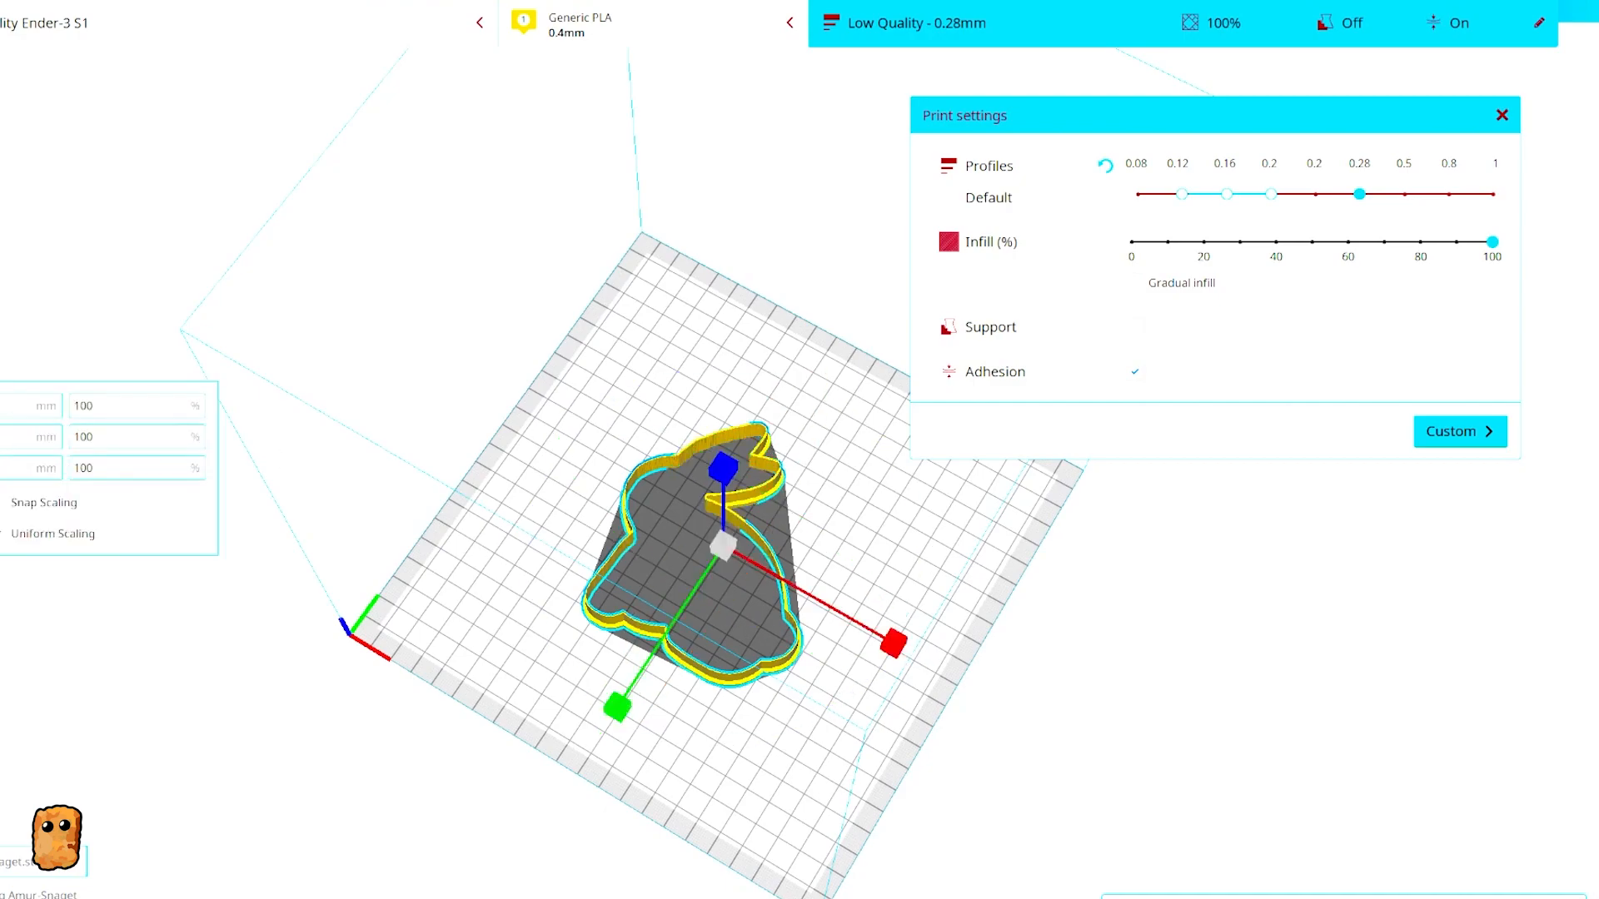
pyautogui.rightClick(41, 412)
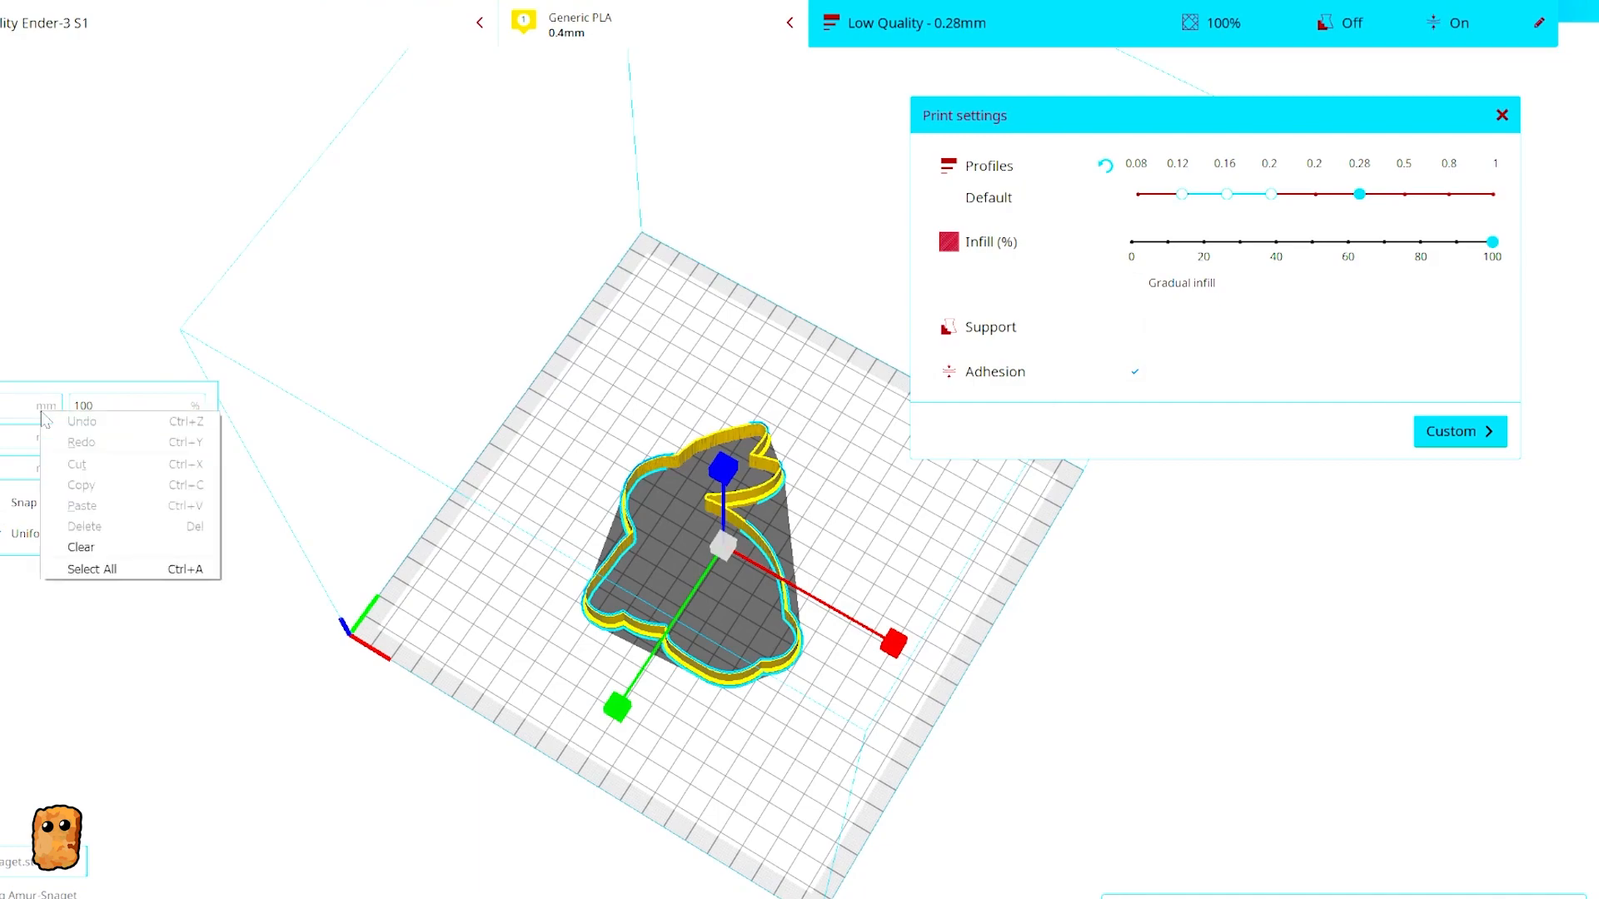
pyautogui.click(48, 407)
pyautogui.click(777, 774)
# - Slice the bunny cutter and inspect the model's walls and base flange up close
pyautogui.moveTo(826, 813); pyautogui.dragTo(866, 805, button='right')
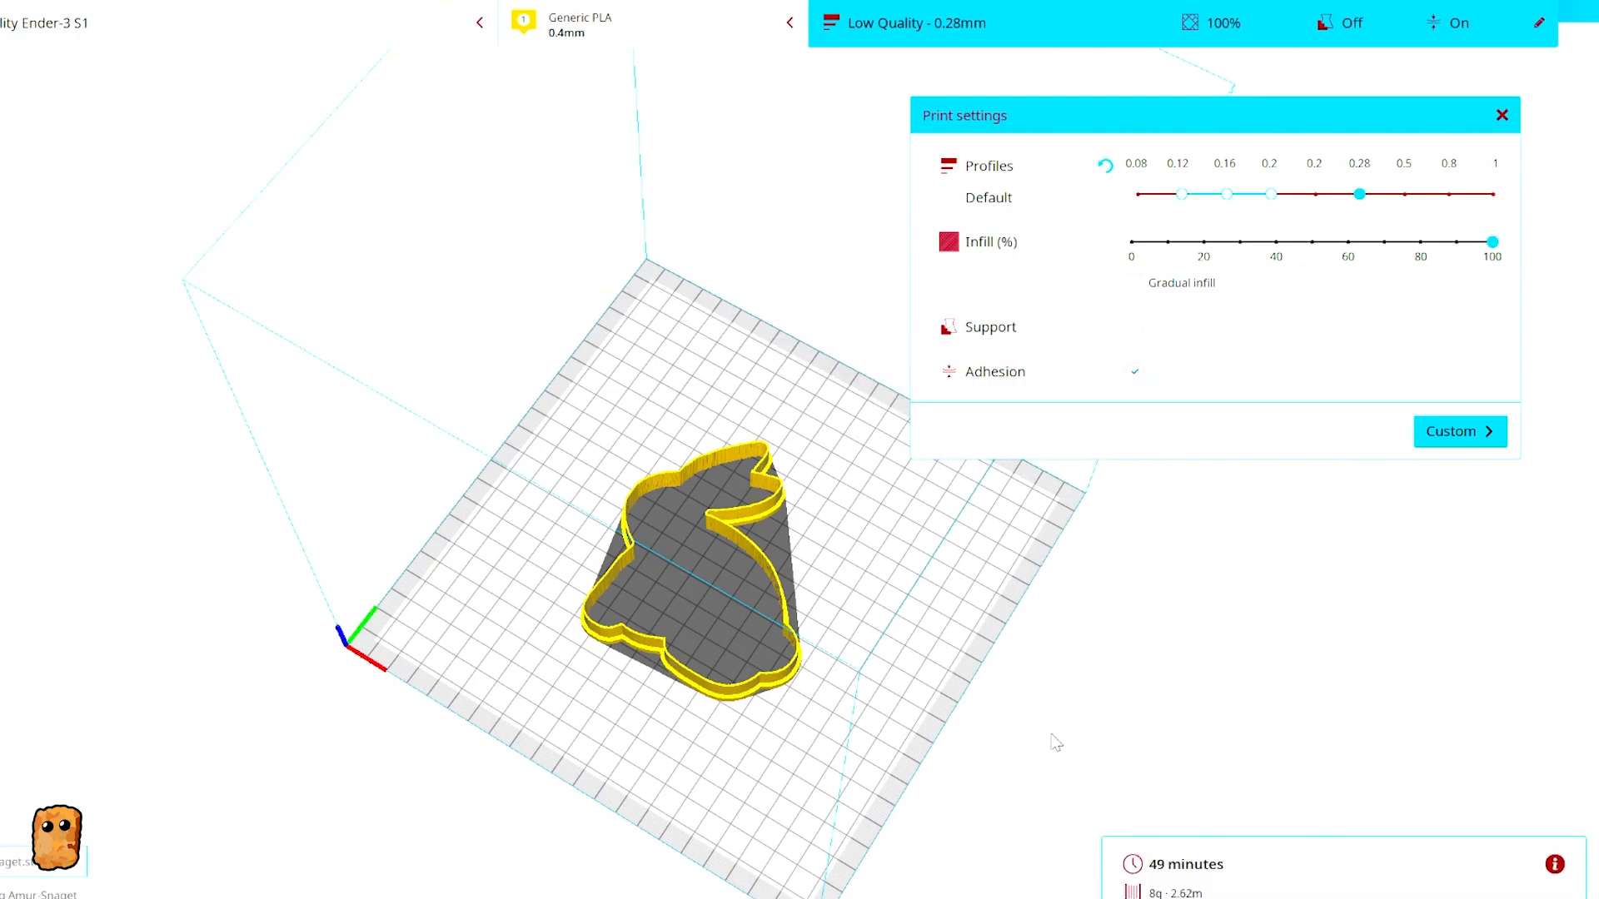
pyautogui.moveTo(1092, 685); pyautogui.dragTo(4, 633, button='right')
pyautogui.scroll(10, 772, 607)
pyautogui.moveTo(708, 668); pyautogui.dragTo(289, 624, button='right')
pyautogui.moveTo(615, 742); pyautogui.dragTo(629, 425, button='middle')
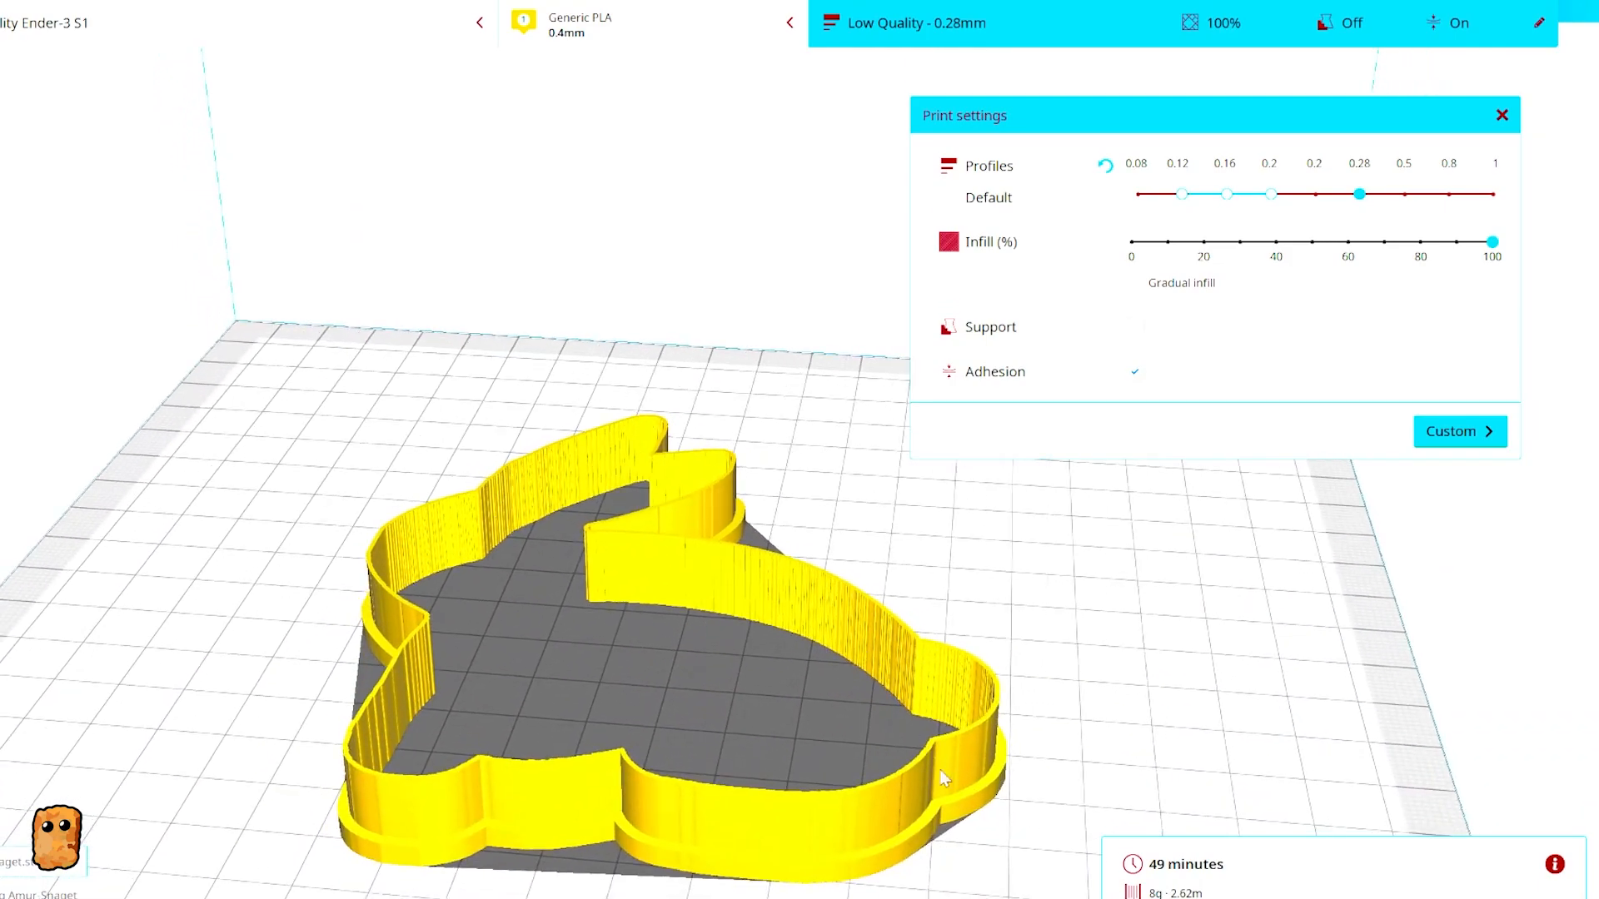
# - Preview the sliced bunny cutter and lower the top visible layer to 35 to examine its walls and brim
pyautogui.click(1204, 898)
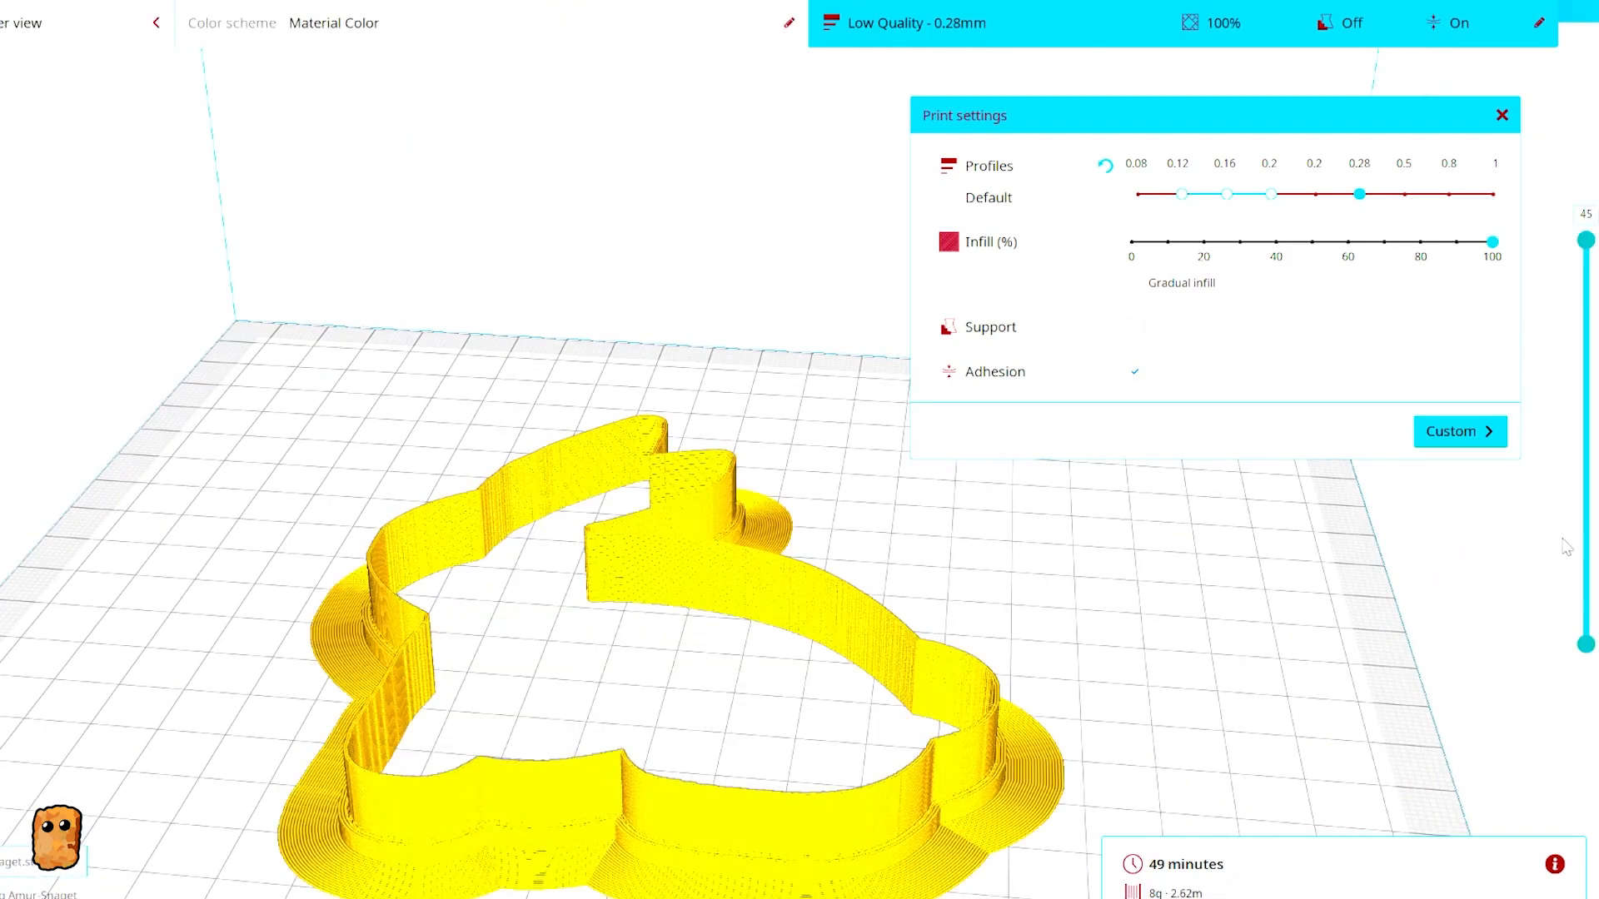
pyautogui.moveTo(1587, 239); pyautogui.dragTo(1587, 324)
pyautogui.scroll(3, 937, 715)
pyautogui.scroll(4, 937, 714)
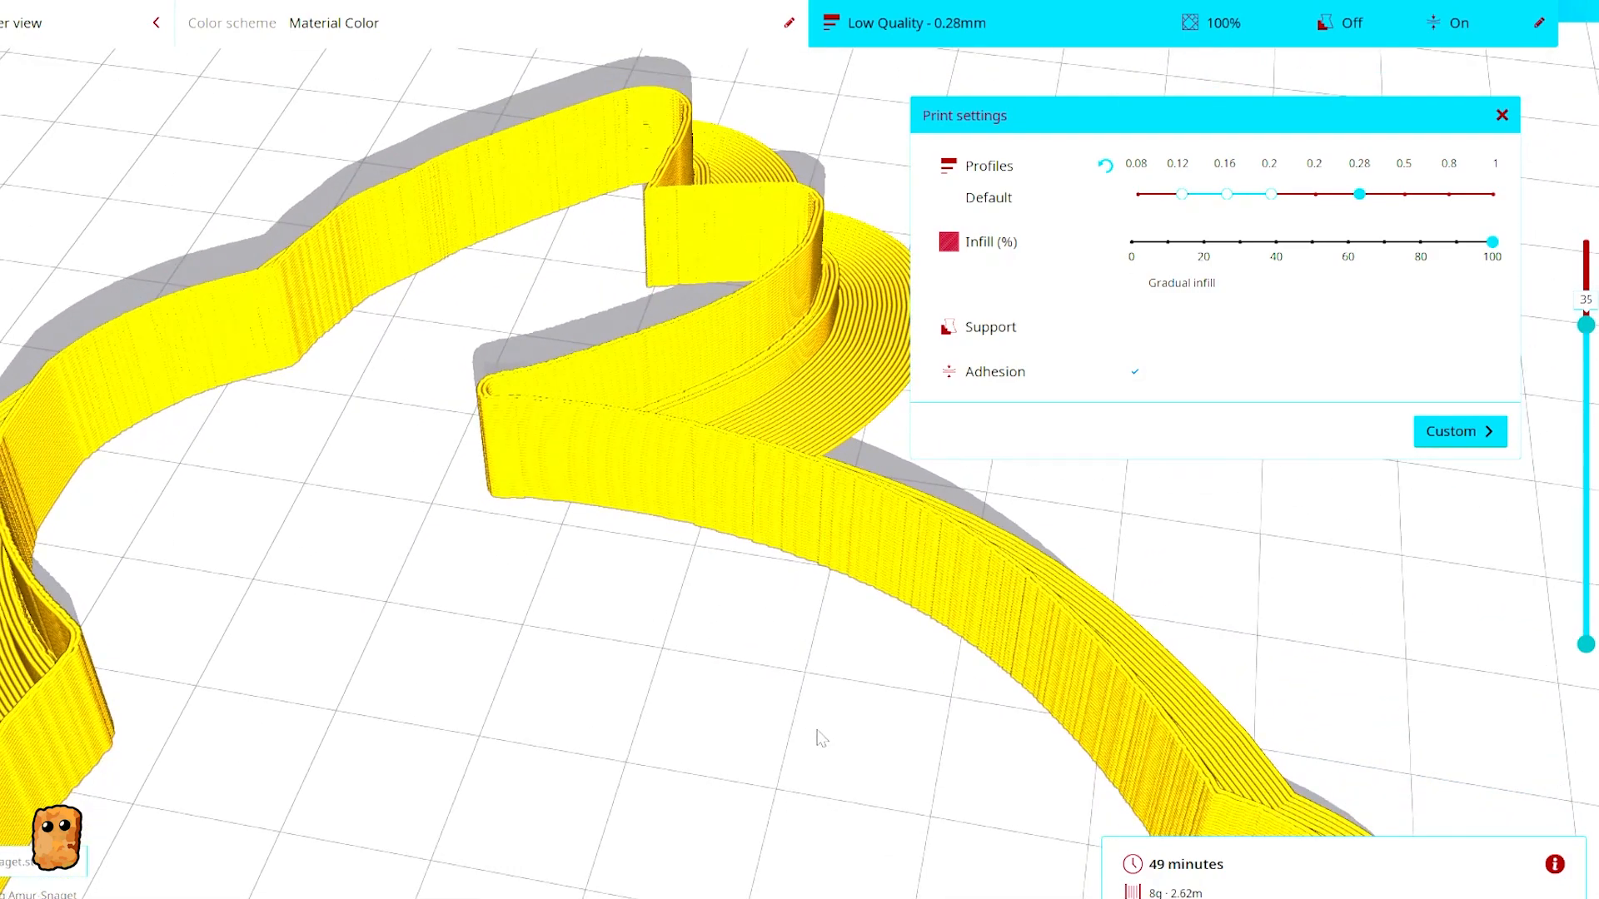